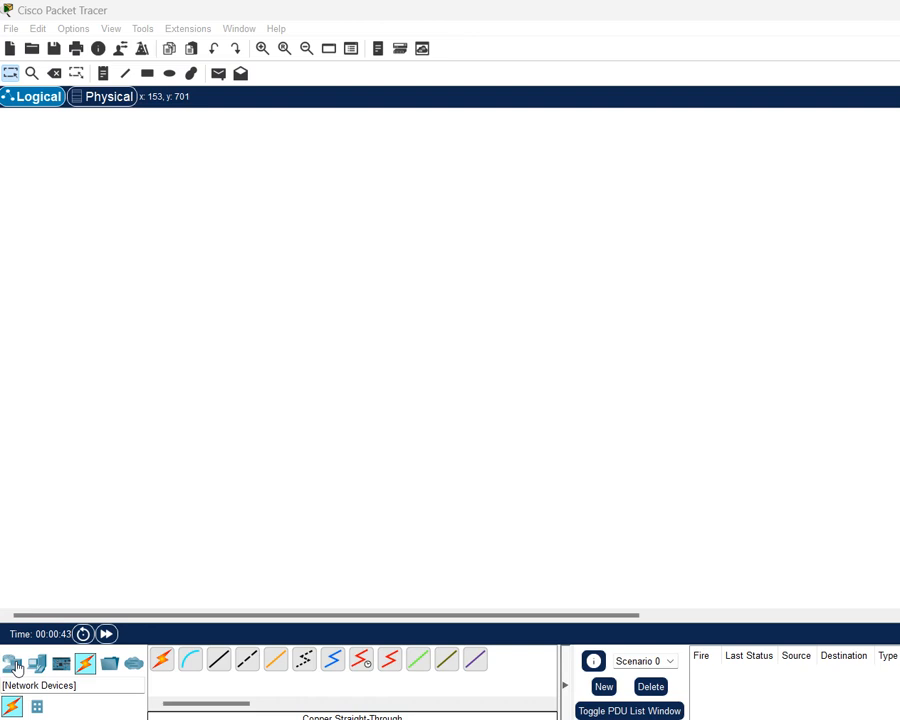
Place three 1941 routers in a row across the upper part of the workspace.
click(16, 668)
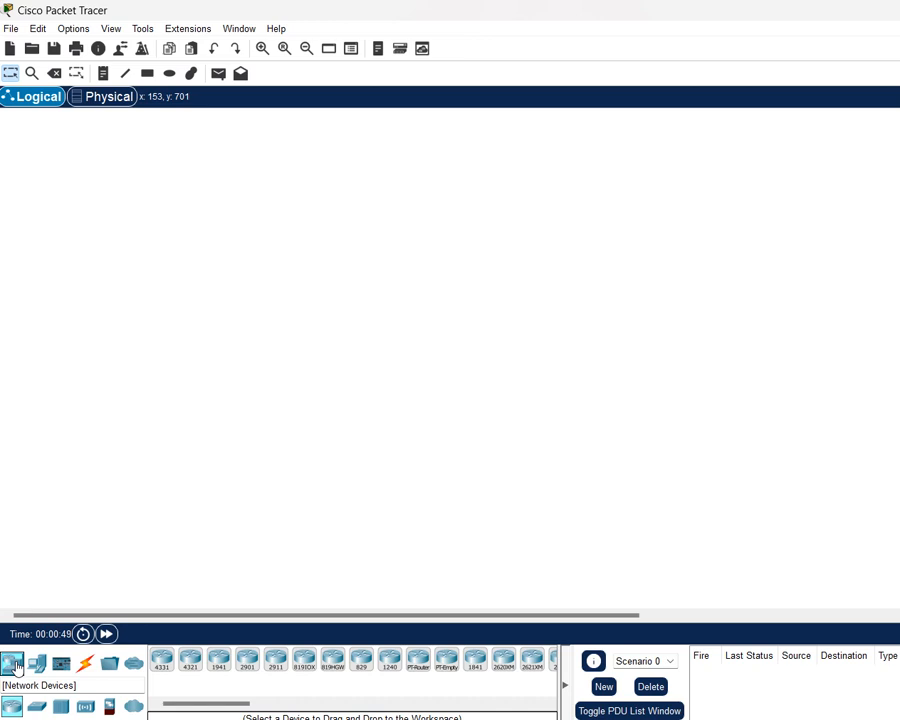
drag(218, 660, 233, 273)
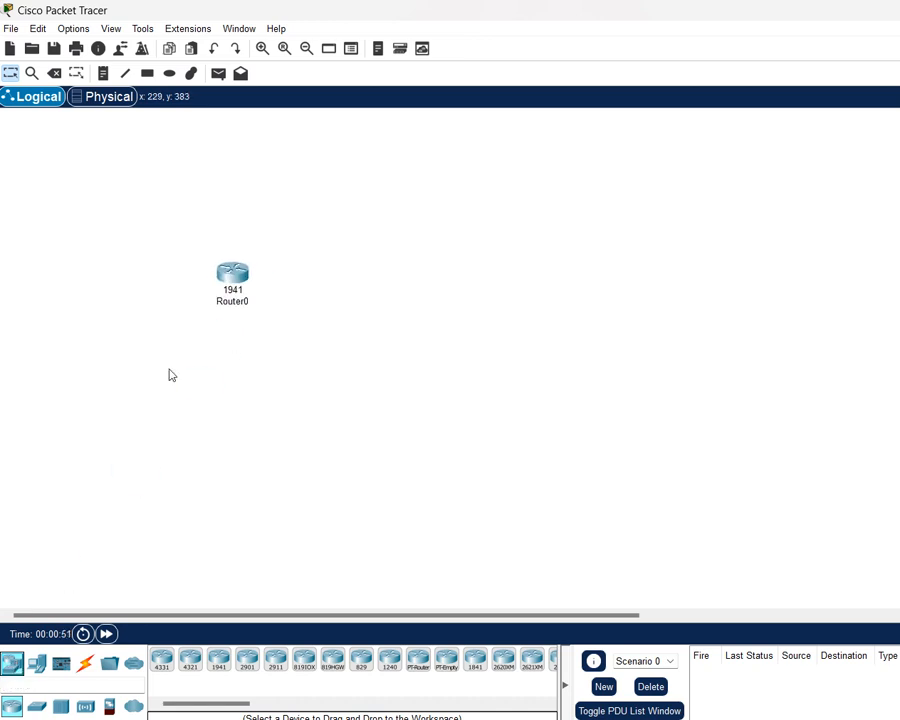
drag(218, 660, 390, 282)
drag(218, 660, 525, 284)
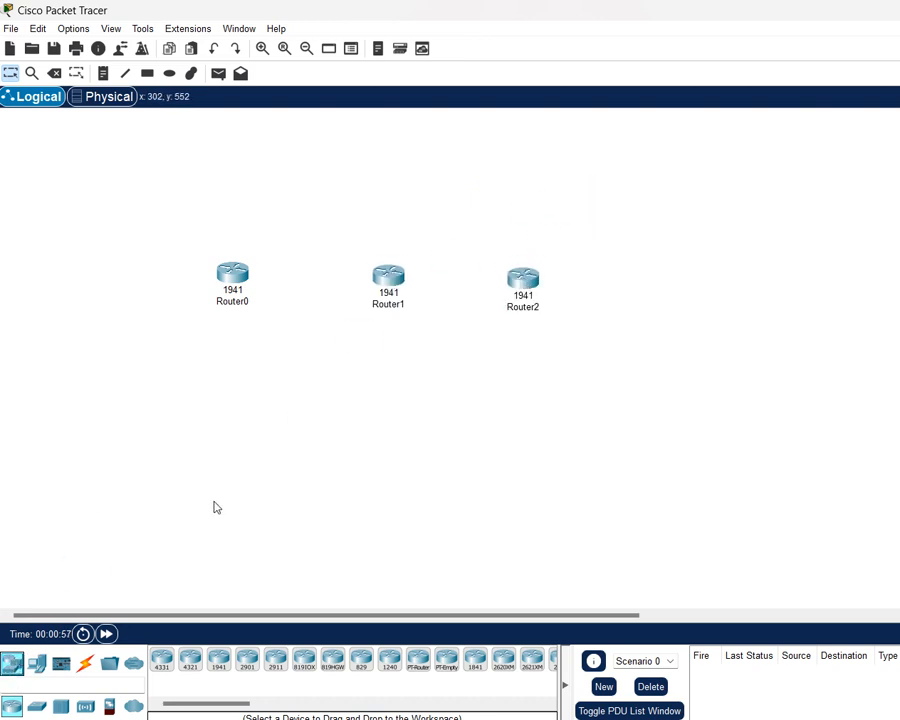
Place three 2960-24TT switches in a row, one beneath each router.
drag(36, 706, 230, 412)
drag(36, 706, 380, 424)
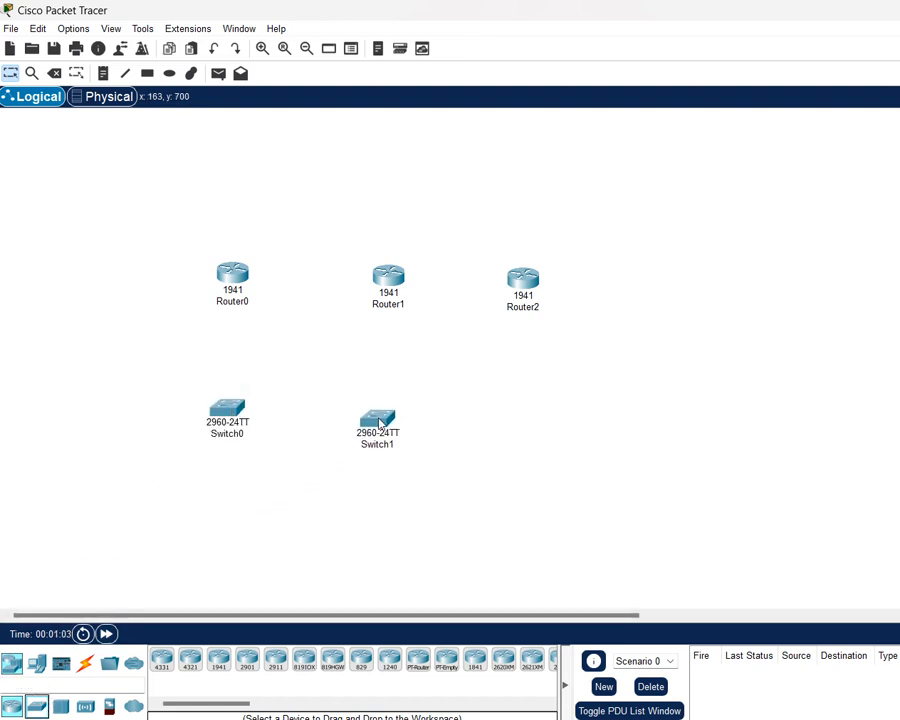
click(34, 708)
drag(32, 708, 522, 425)
Place six PCs in a row beneath the switches, two for each switch.
drag(38, 660, 153, 522)
drag(38, 661, 241, 524)
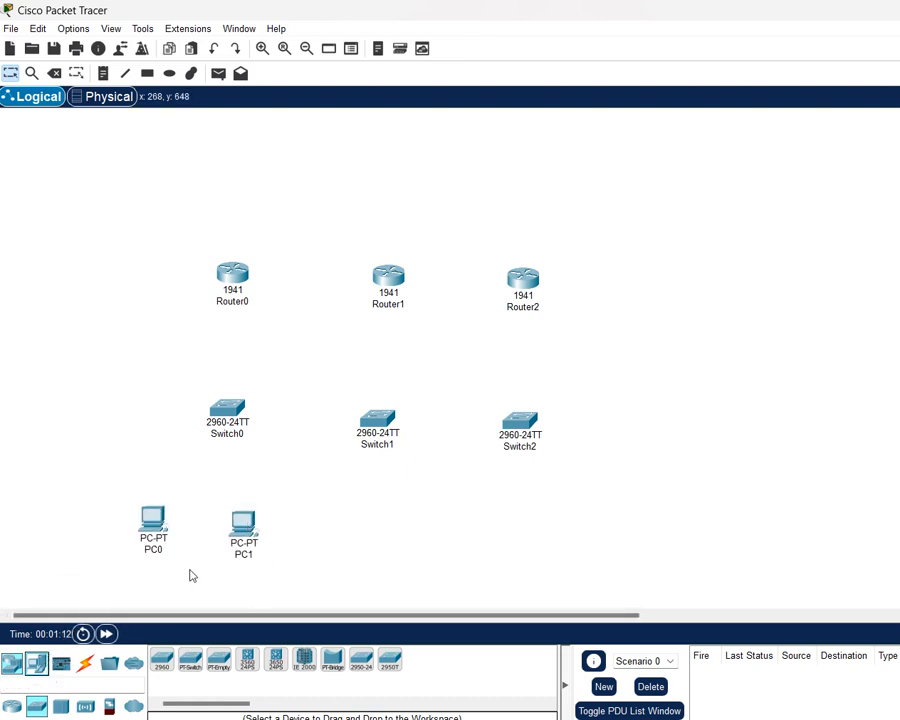
drag(36, 663, 322, 530)
drag(36, 663, 423, 531)
drag(36, 663, 530, 527)
drag(36, 663, 632, 530)
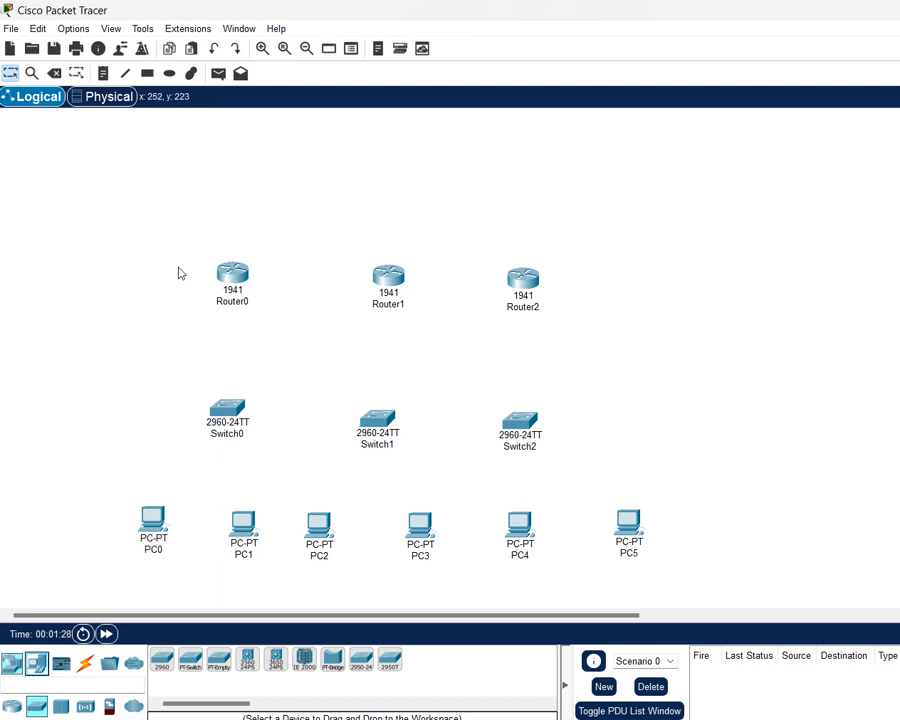
Delete all three 1941 routers above the switches.
drag(181, 248, 585, 320)
key(Delete)
click(700, 392)
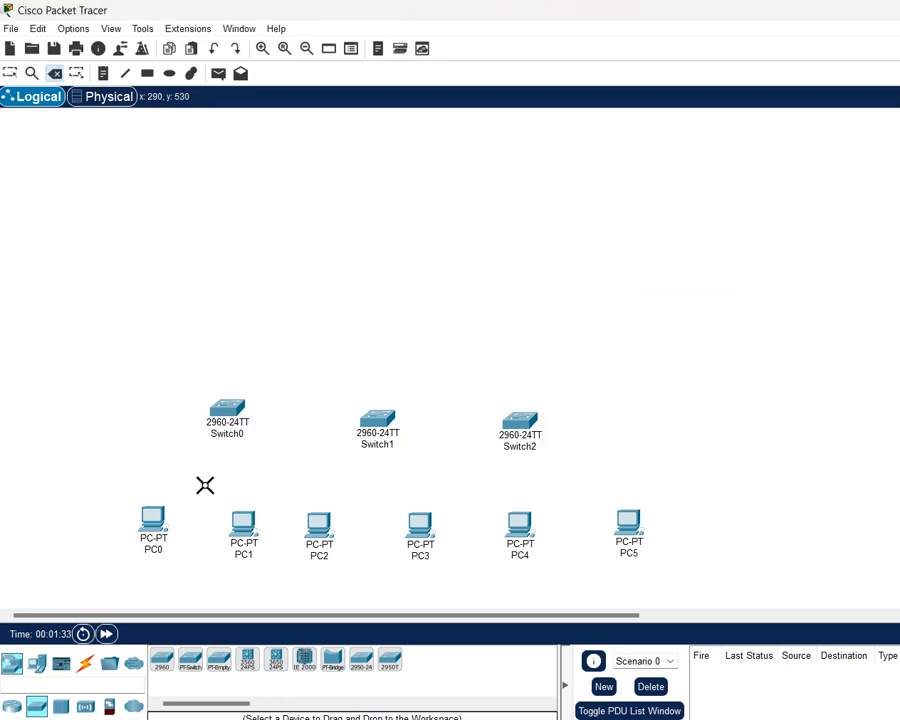
Place three 2911 routers in a row, one above each switch.
click(85, 664)
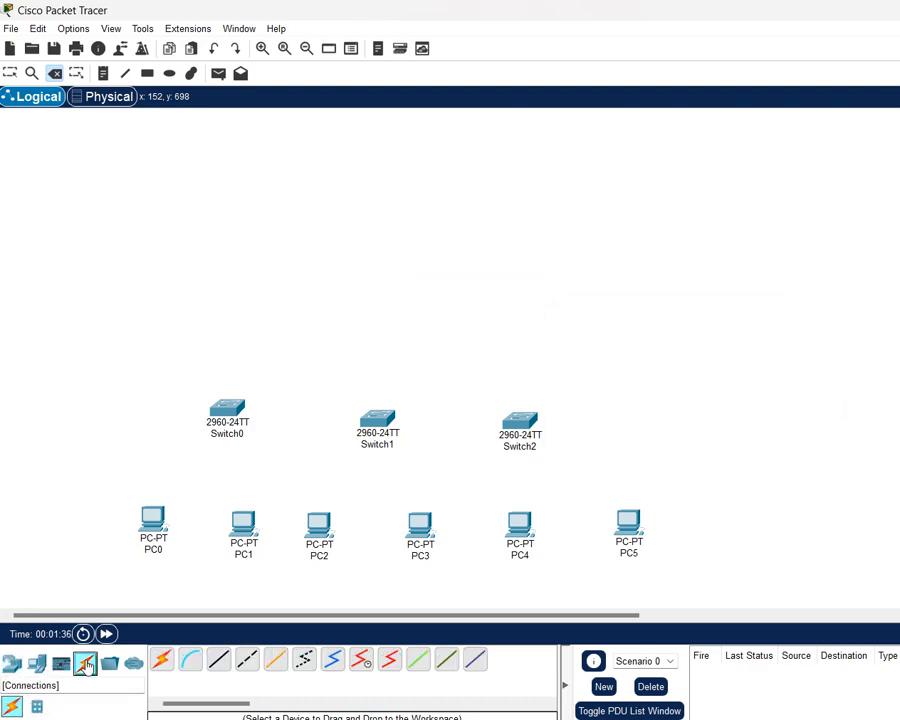
click(11, 663)
click(276, 660)
click(238, 296)
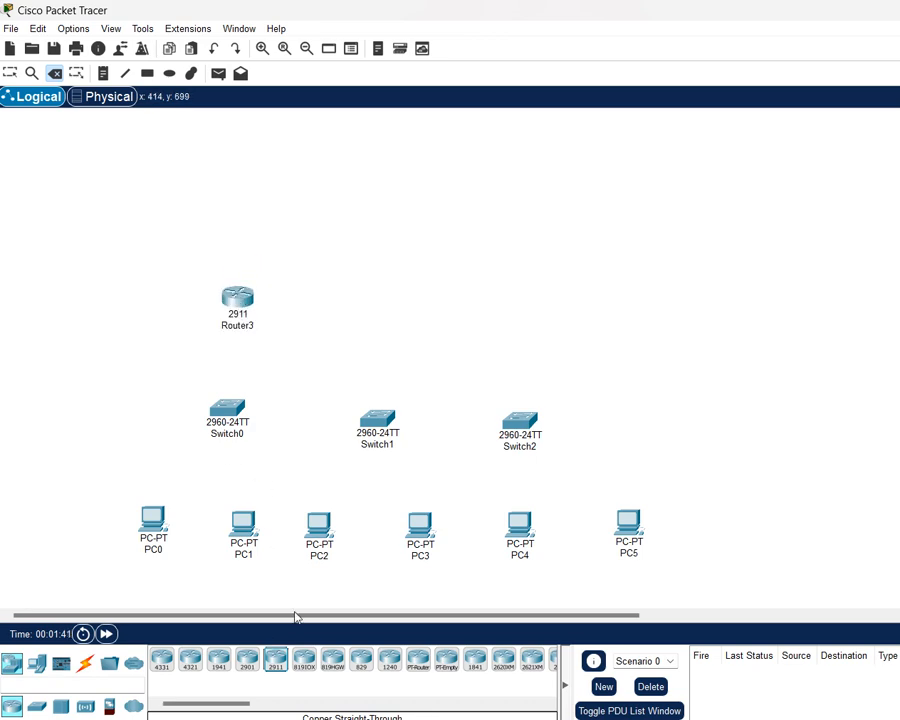
click(276, 660)
click(387, 304)
click(274, 662)
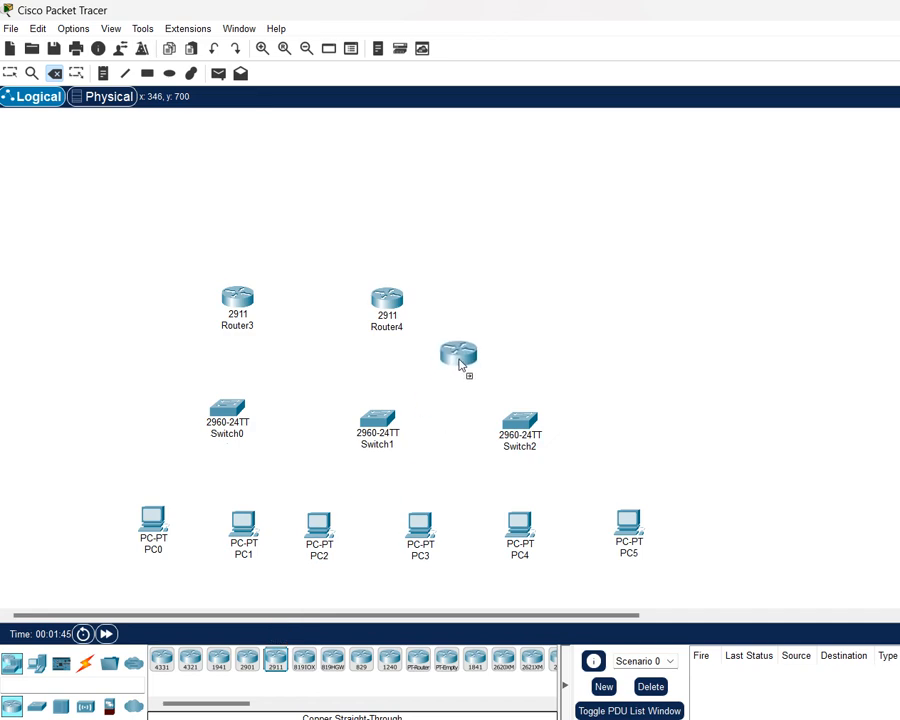
click(518, 300)
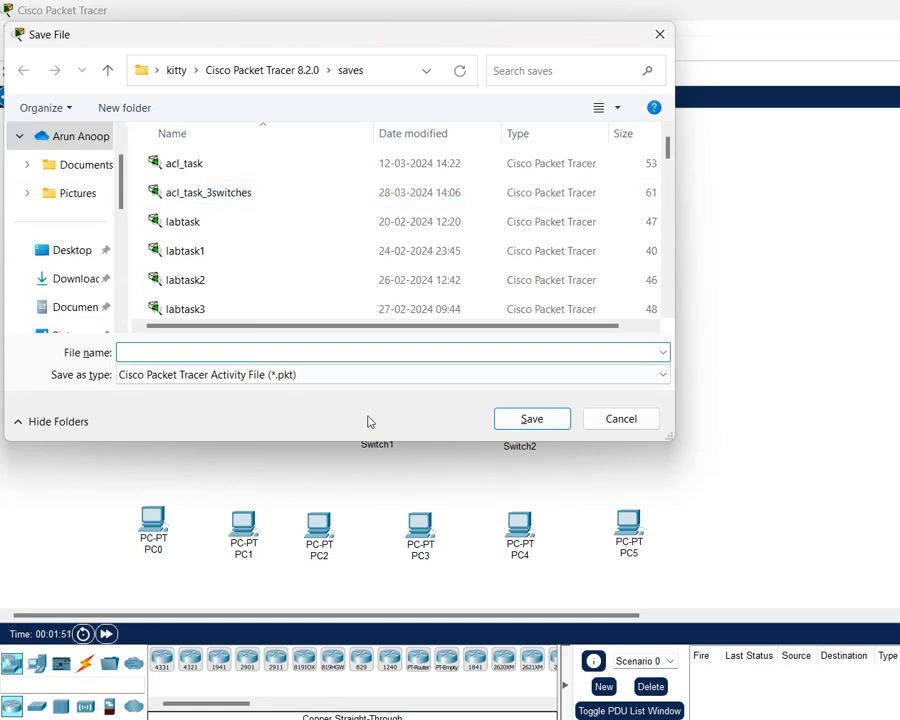
Save the topology in the saves folder under the file name "task rip".
text(ta)
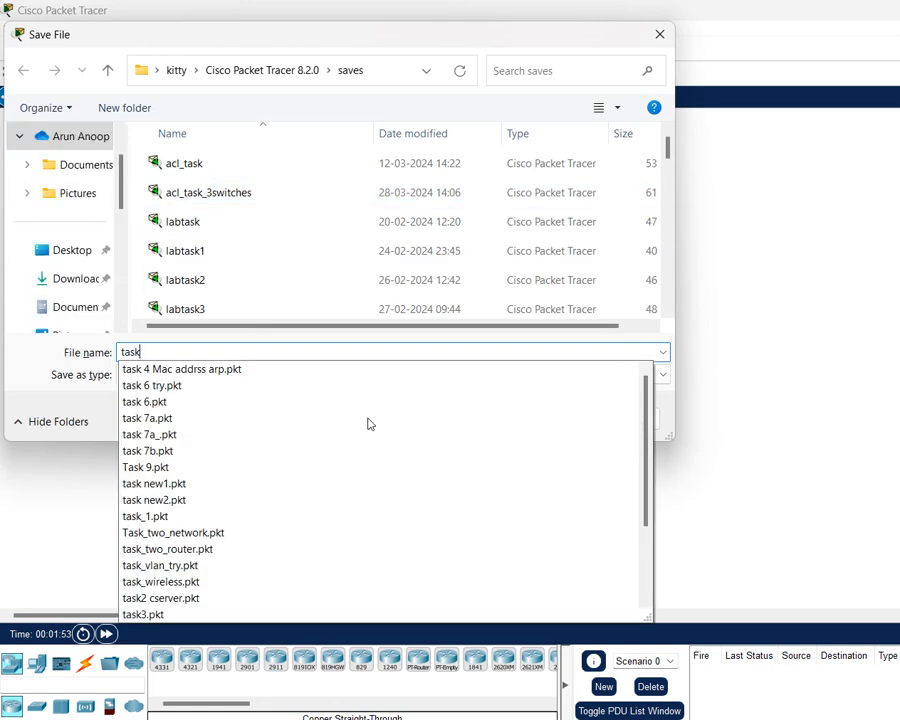
text(sk )
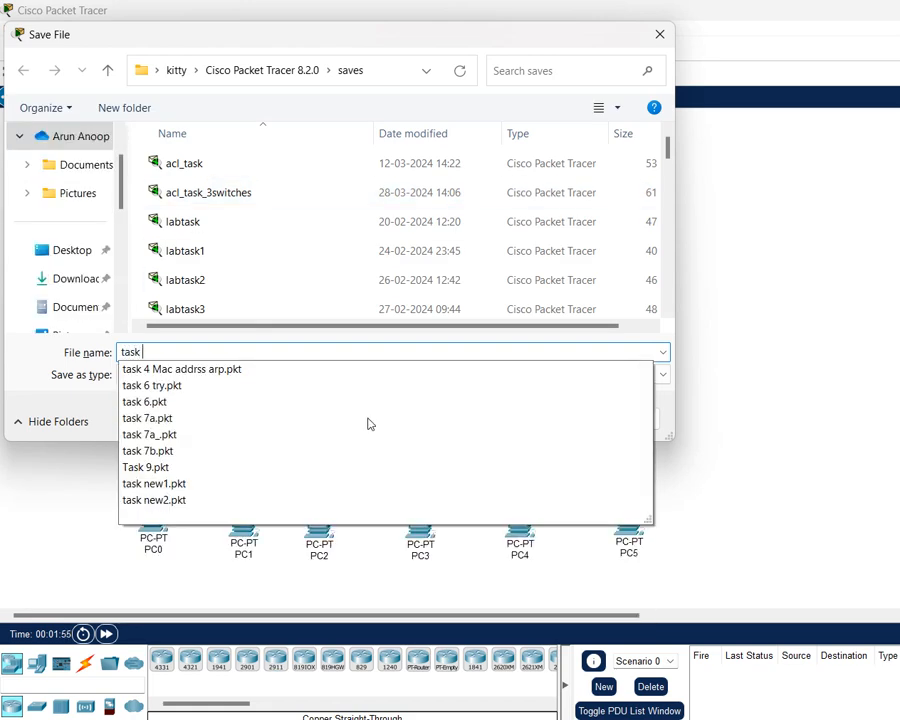
text(rip)
key(Return)
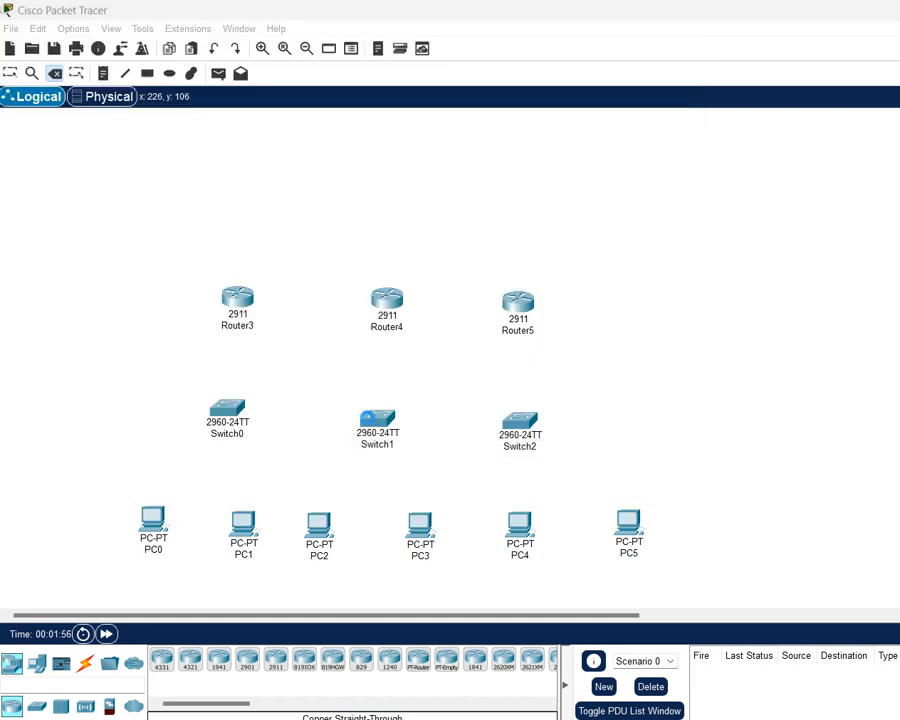
Connect PC0's FastEthernet0 port to Switch0's FastEthernet0/1 port with a copper straight-through cable.
click(85, 663)
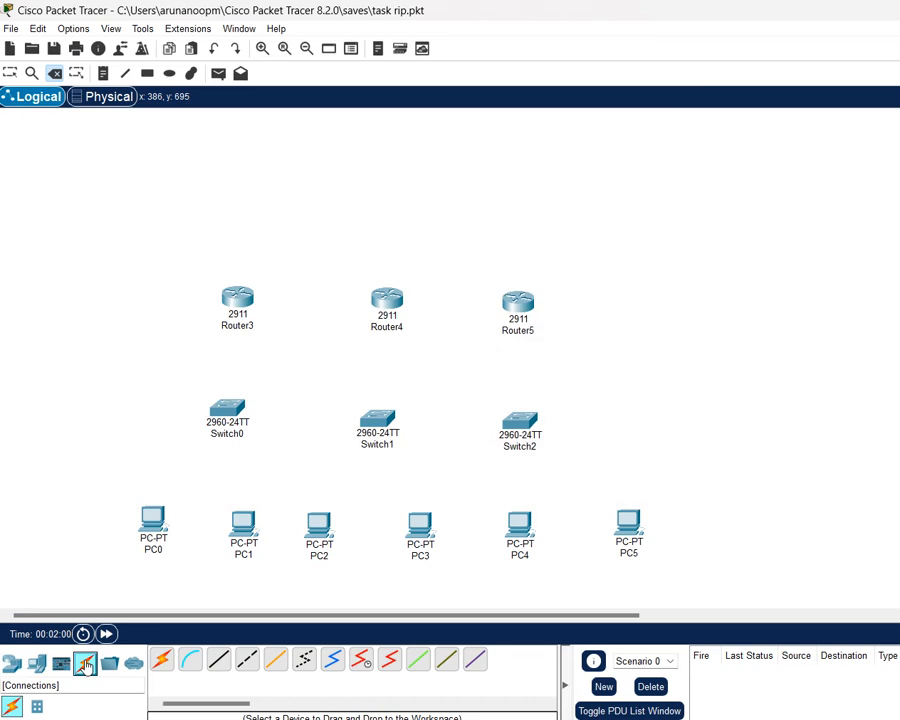
click(161, 659)
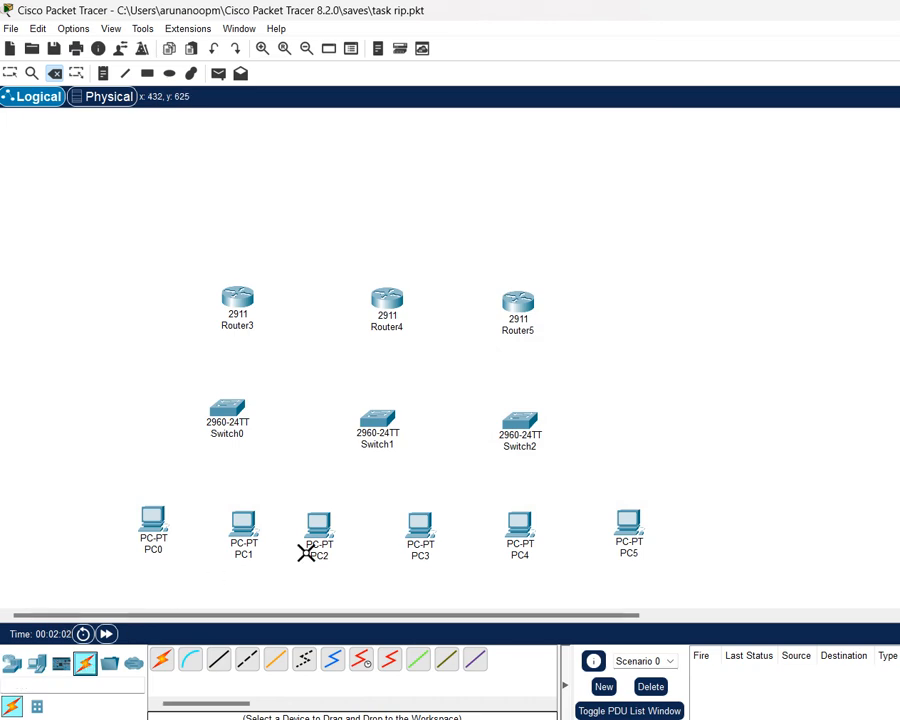
mouse_move(307, 553)
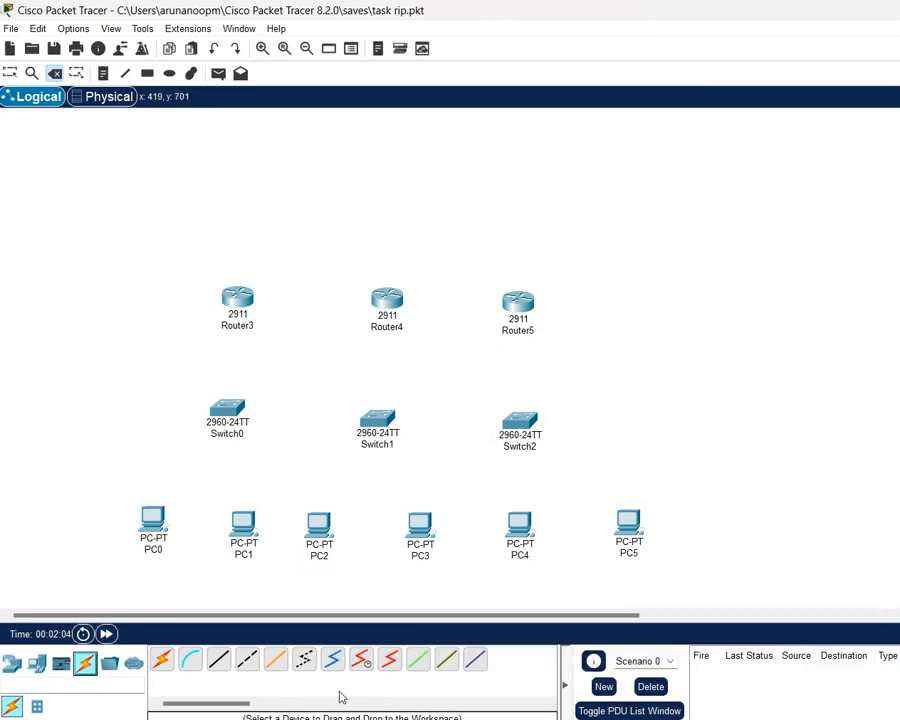
click(220, 662)
click(153, 522)
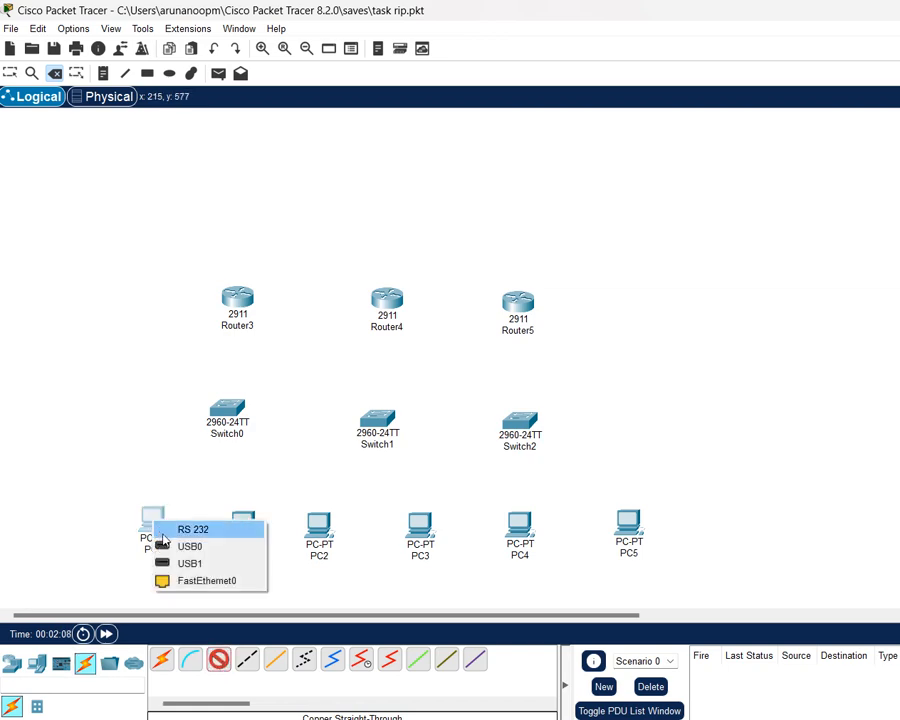
click(233, 581)
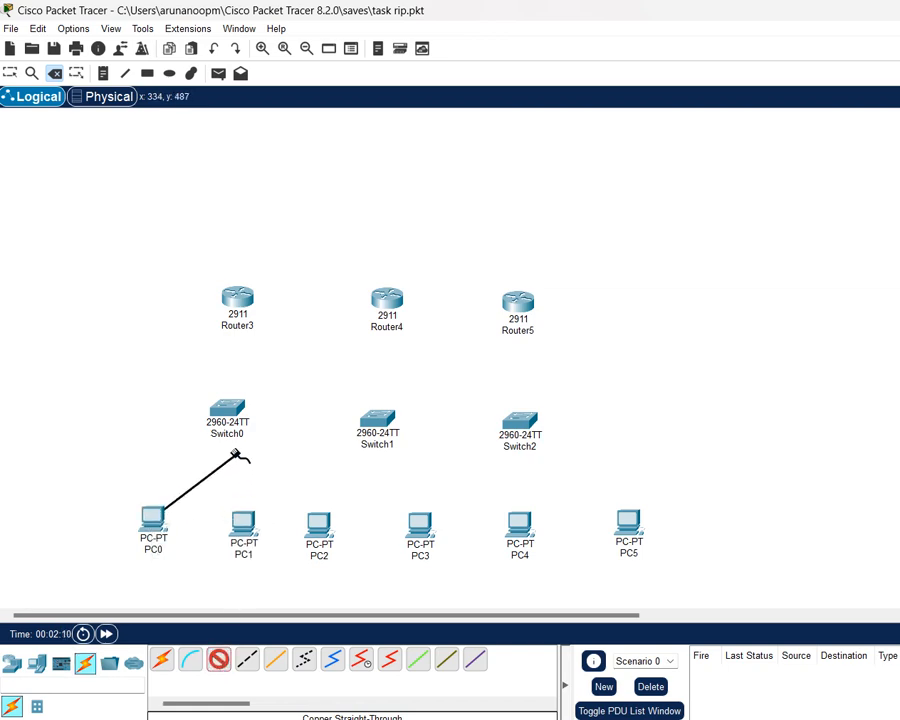
click(227, 406)
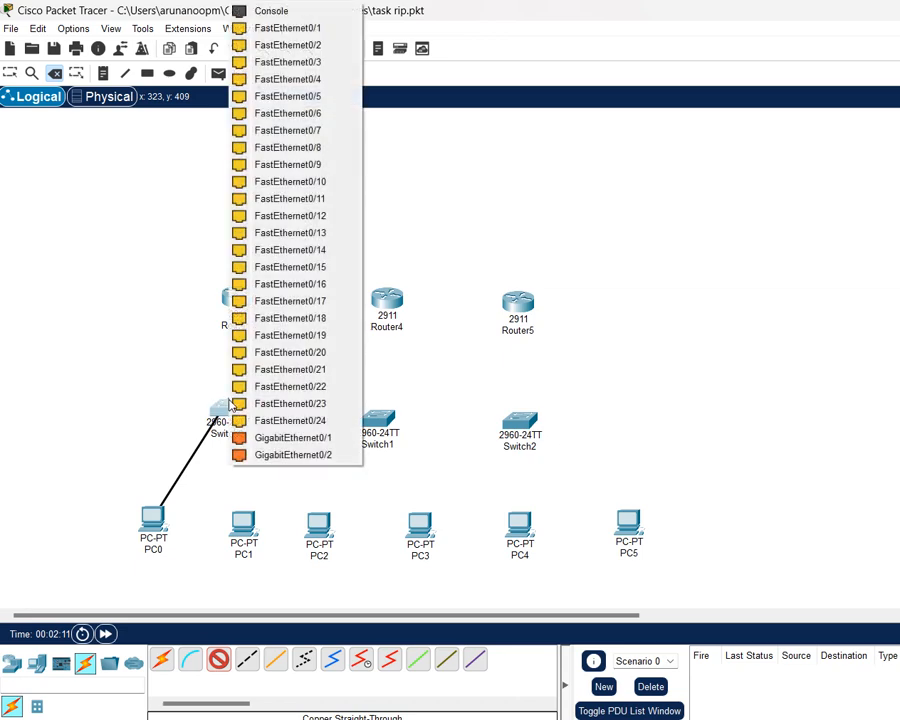
click(310, 30)
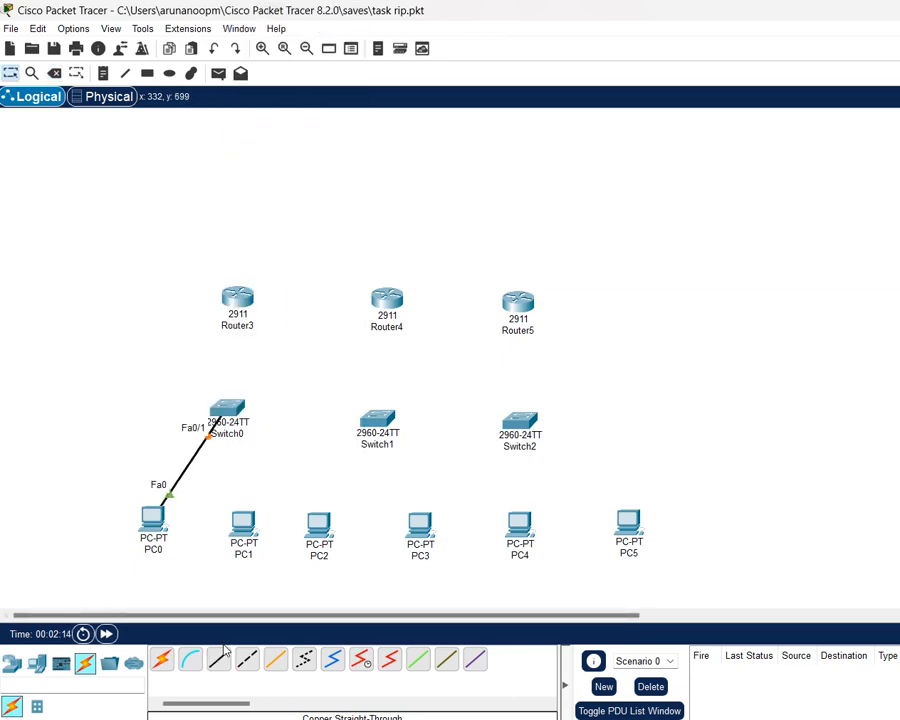
Connect PC1's FastEthernet0 port to Switch0's FastEthernet0/2 port with a copper straight-through cable.
click(251, 535)
click(306, 593)
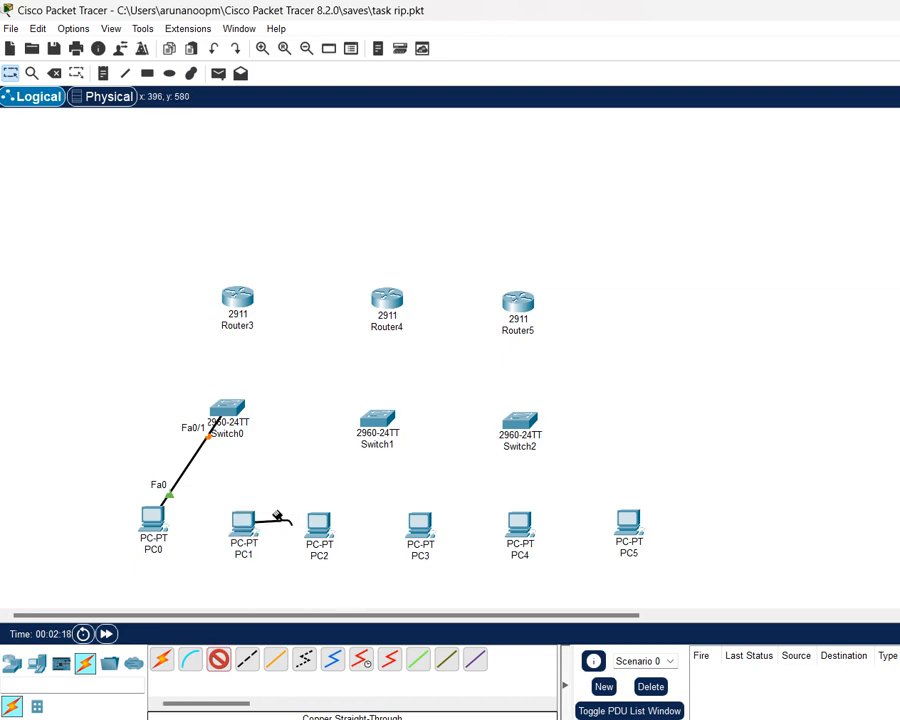
click(229, 413)
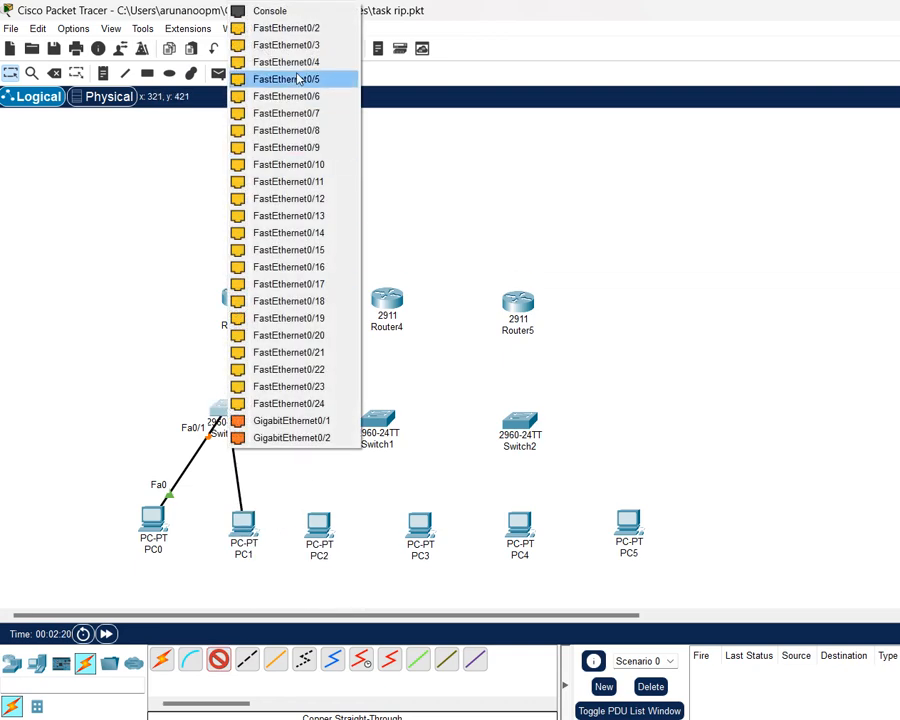
click(264, 28)
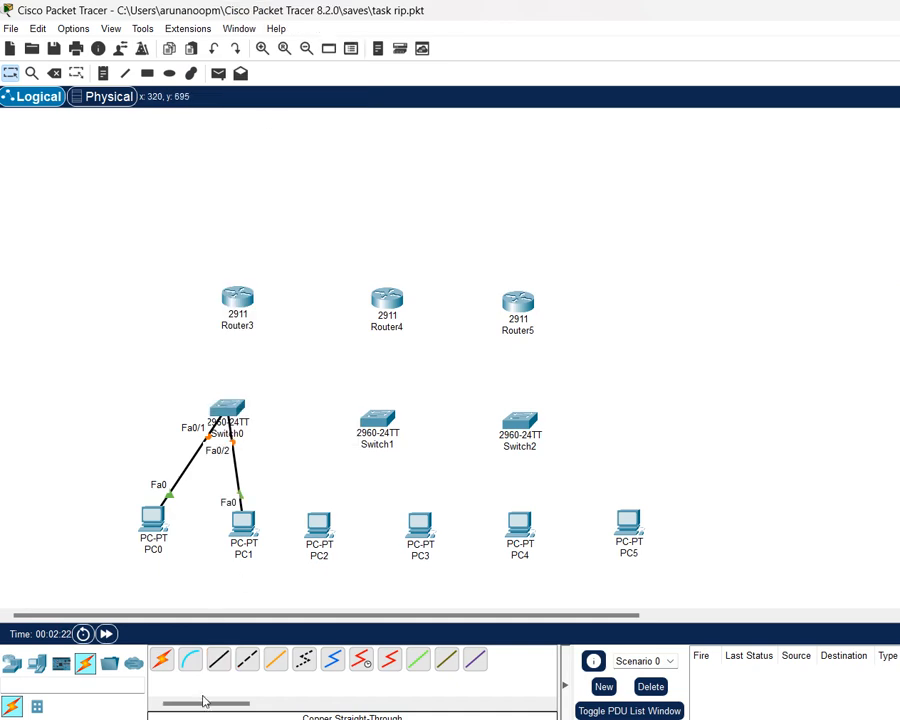
Connect PC2's FastEthernet0 port to Switch1's FastEthernet0/1 port with a copper straight-through cable.
click(220, 662)
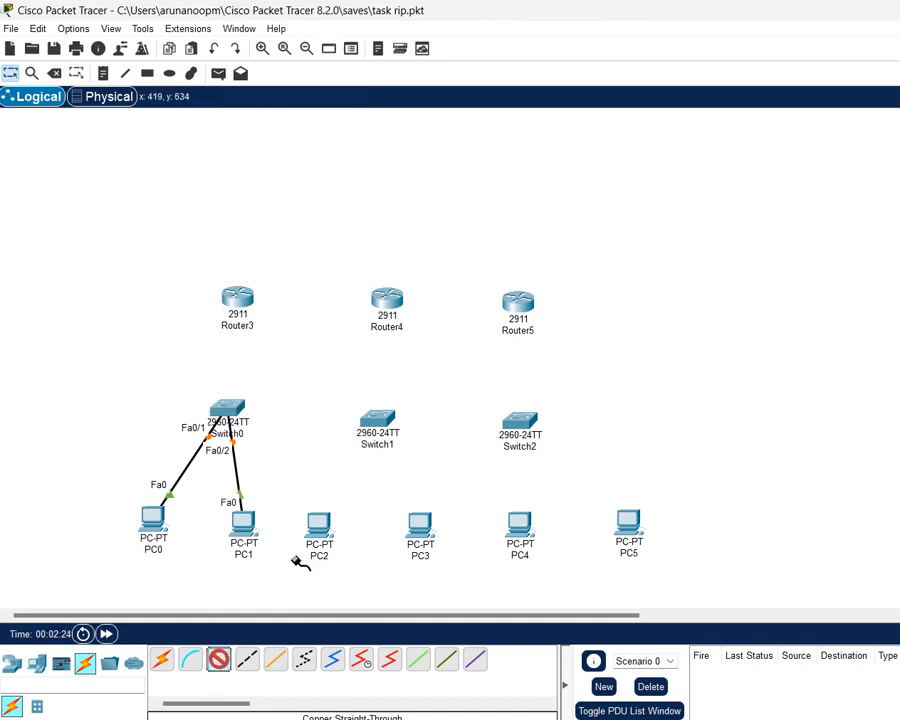
click(322, 528)
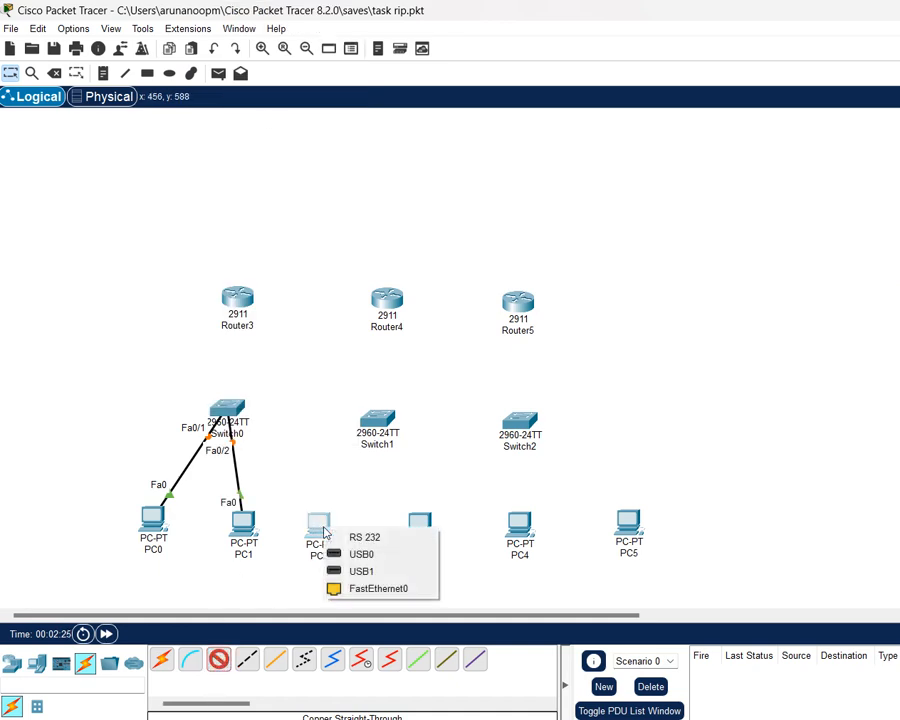
click(388, 585)
click(380, 441)
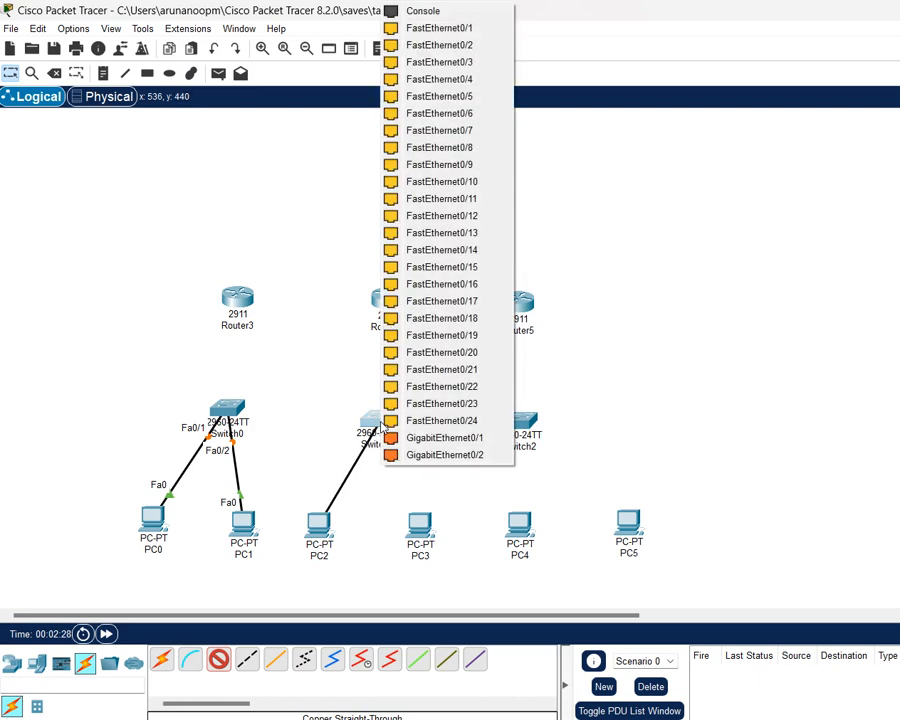
click(440, 28)
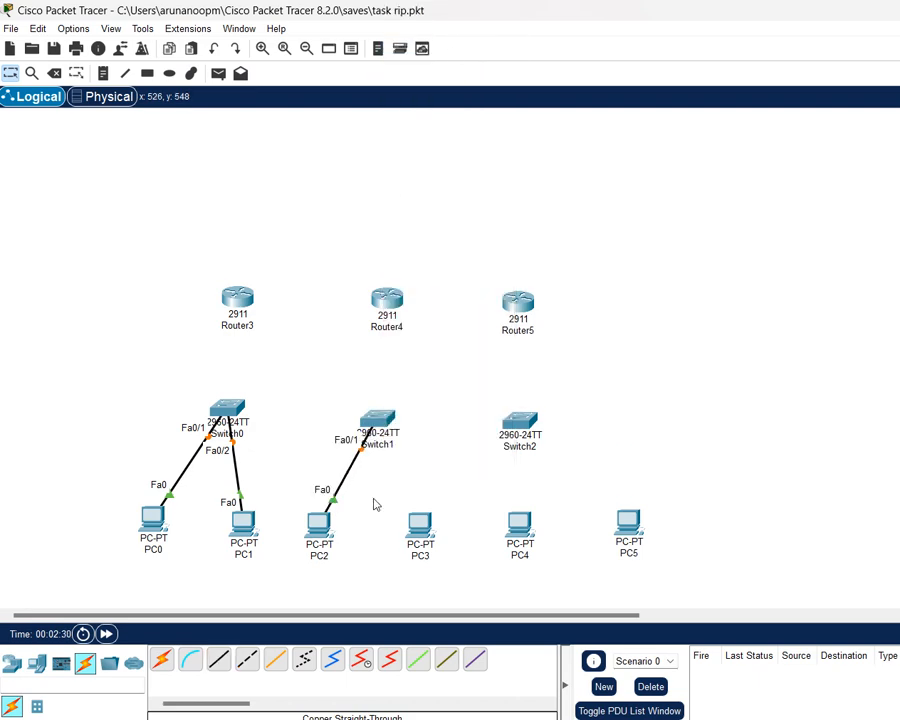
Connect PC3's FastEthernet0 port to Switch1's FastEthernet0/2 port with a copper straight-through cable.
click(218, 660)
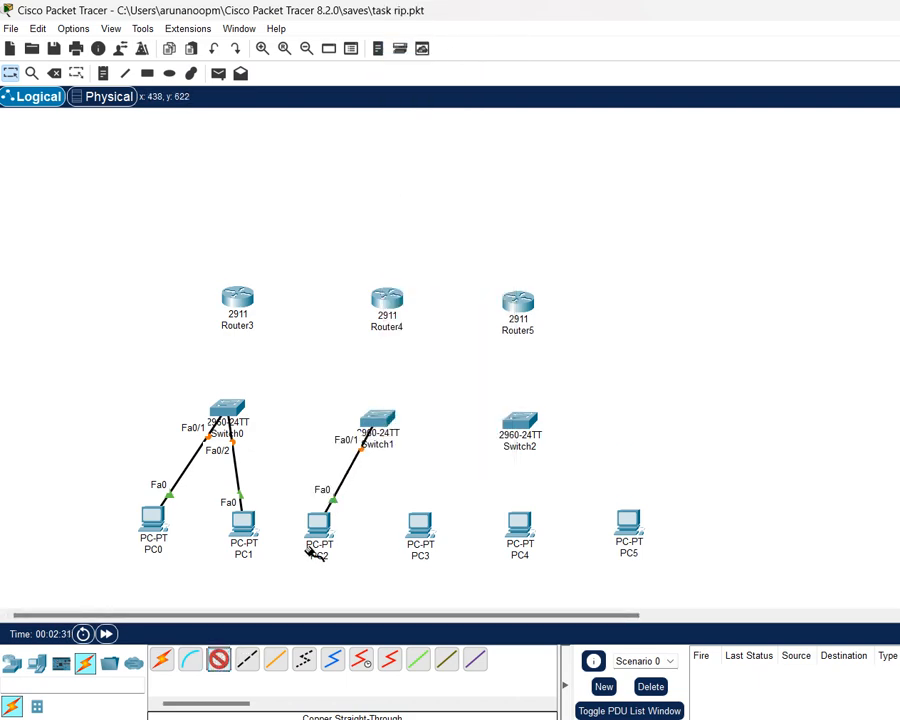
click(425, 528)
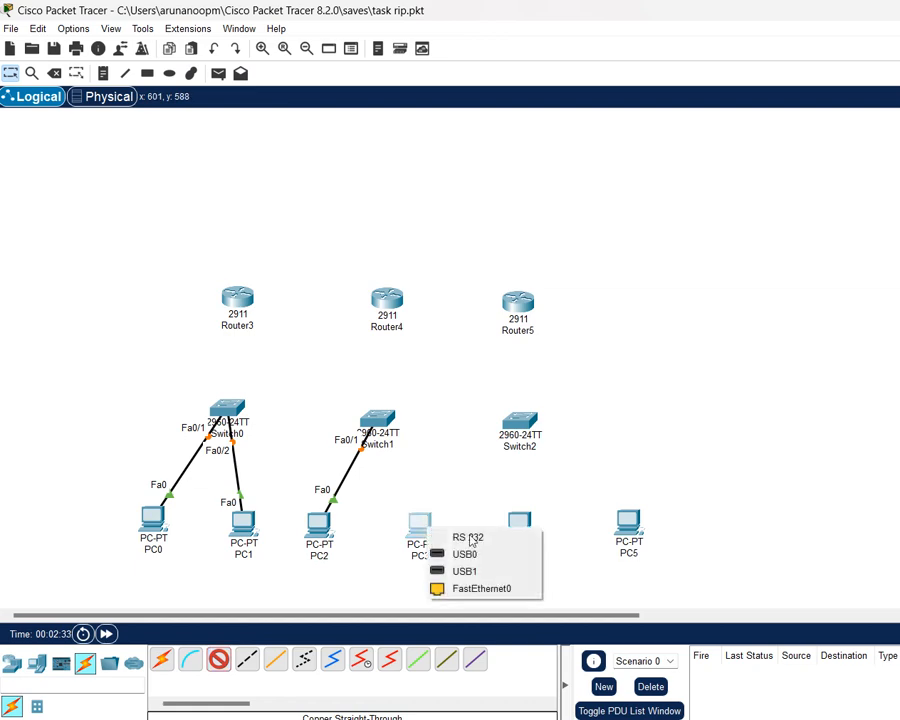
click(478, 588)
click(380, 418)
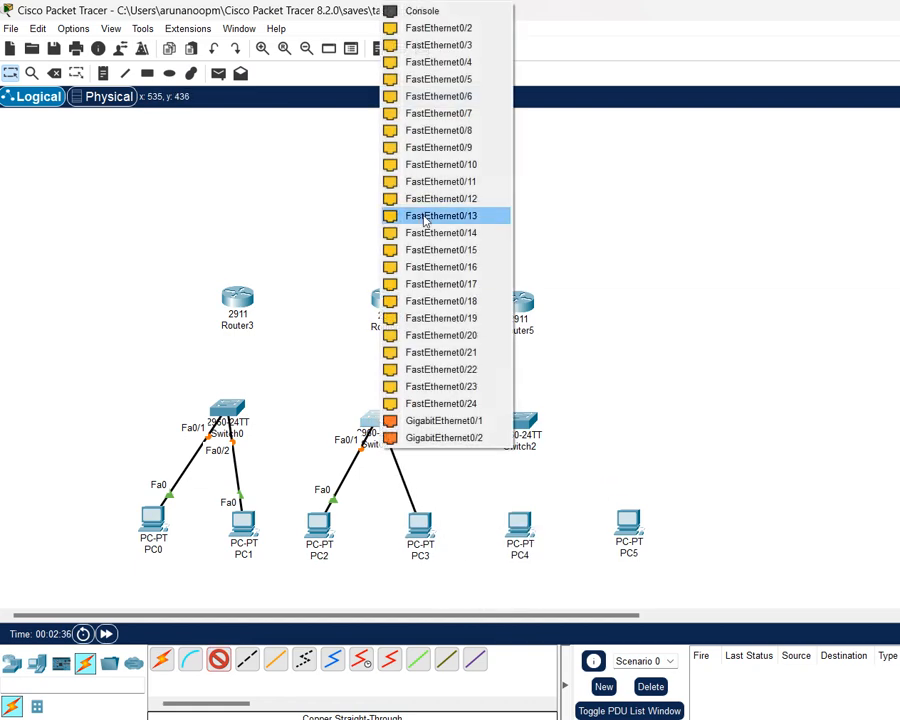
click(424, 28)
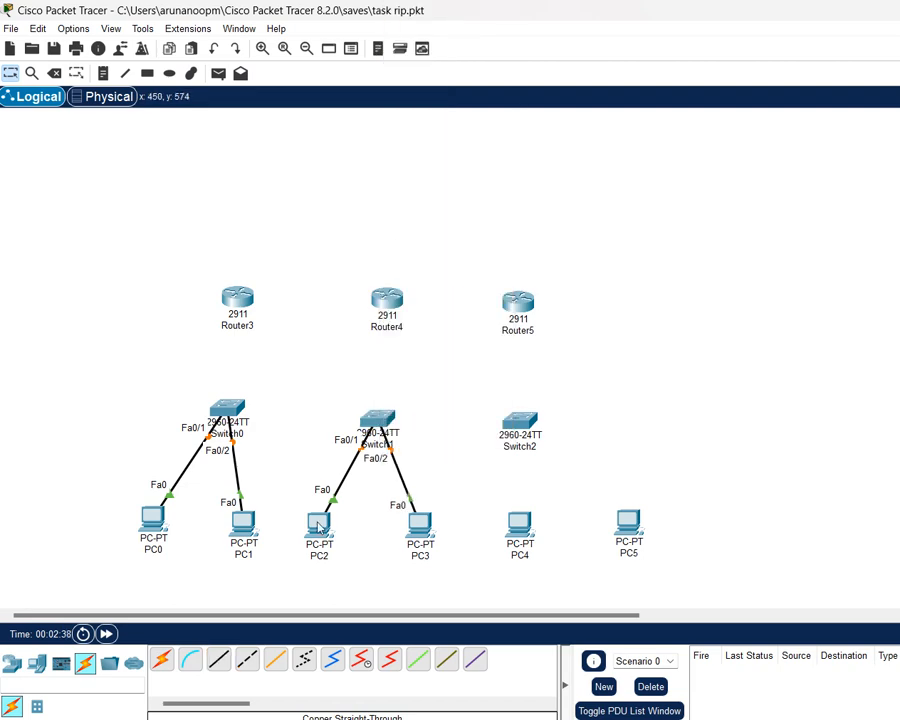
Connect PC4's FastEthernet0 port to Switch2's FastEthernet0/1 port with a copper straight-through cable.
click(219, 659)
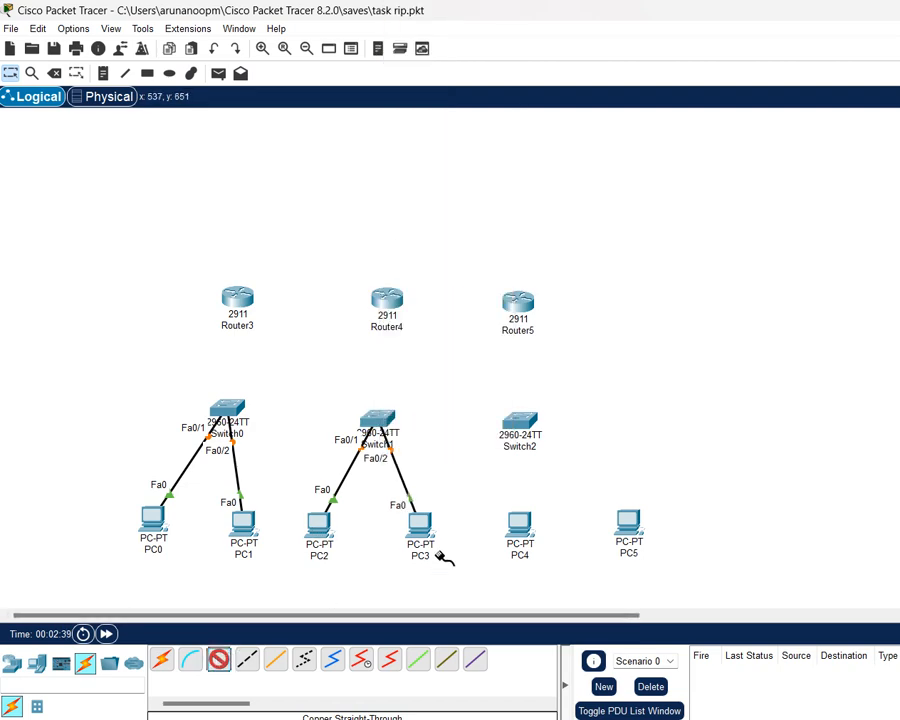
click(520, 528)
click(573, 591)
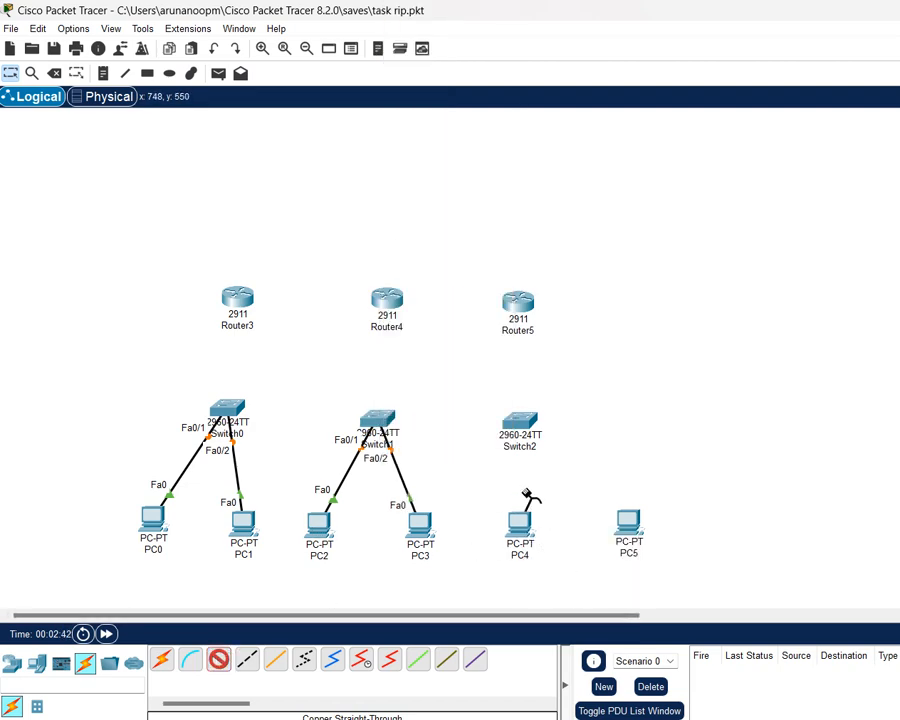
click(519, 424)
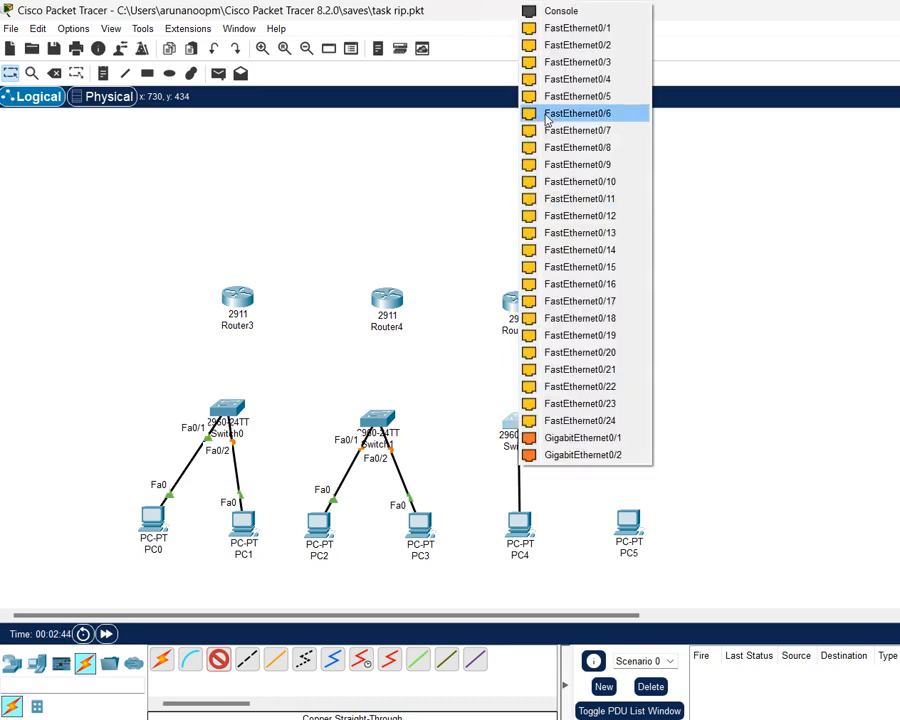
click(575, 27)
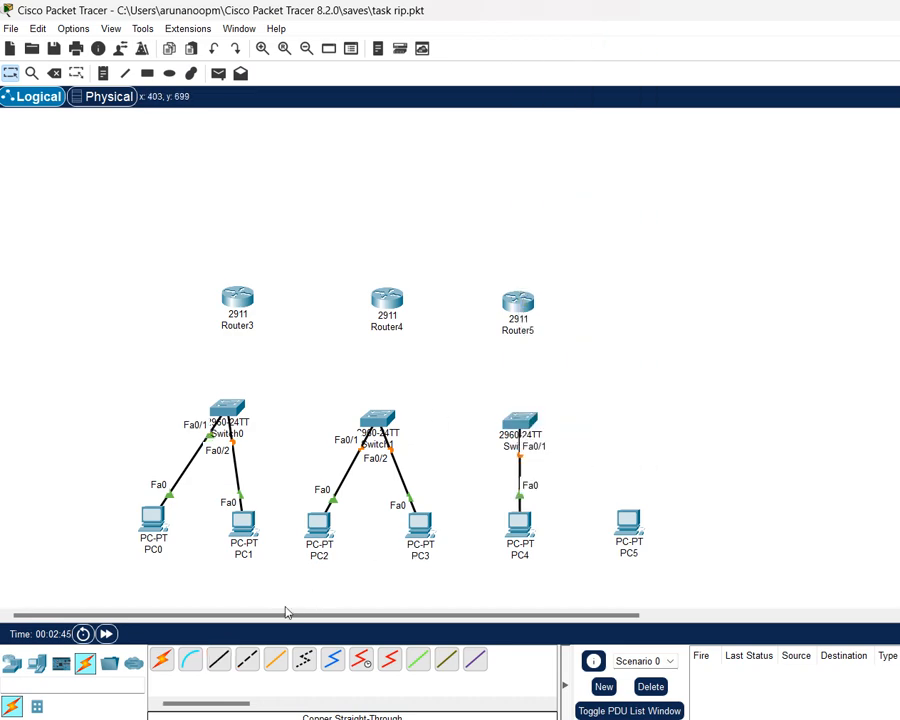
Connect PC5's FastEthernet0 port to Switch2's FastEthernet0/2 port with a copper straight-through cable.
click(218, 659)
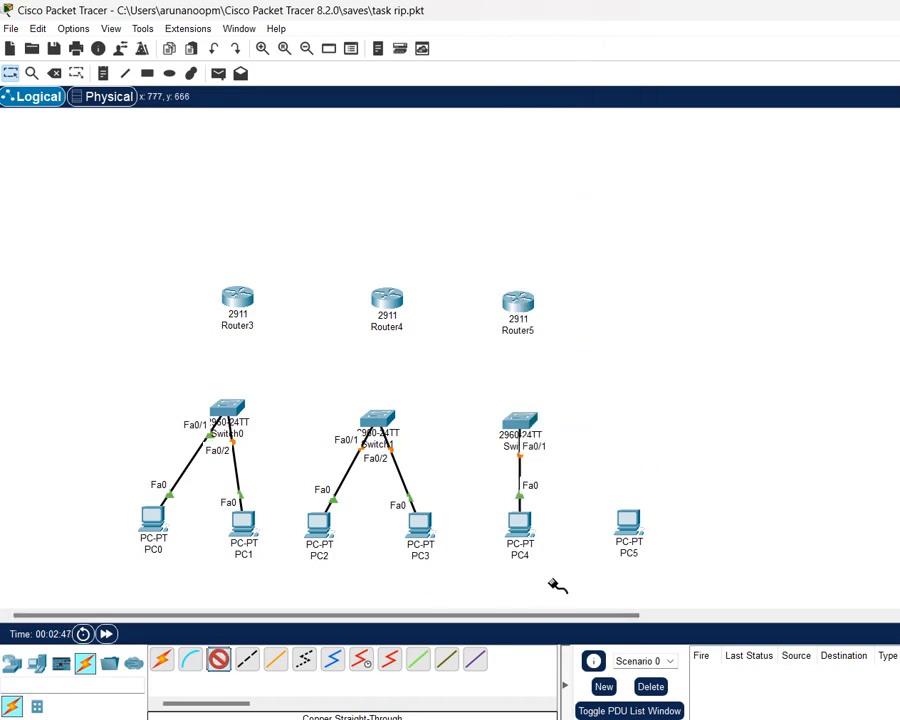
click(627, 527)
click(638, 585)
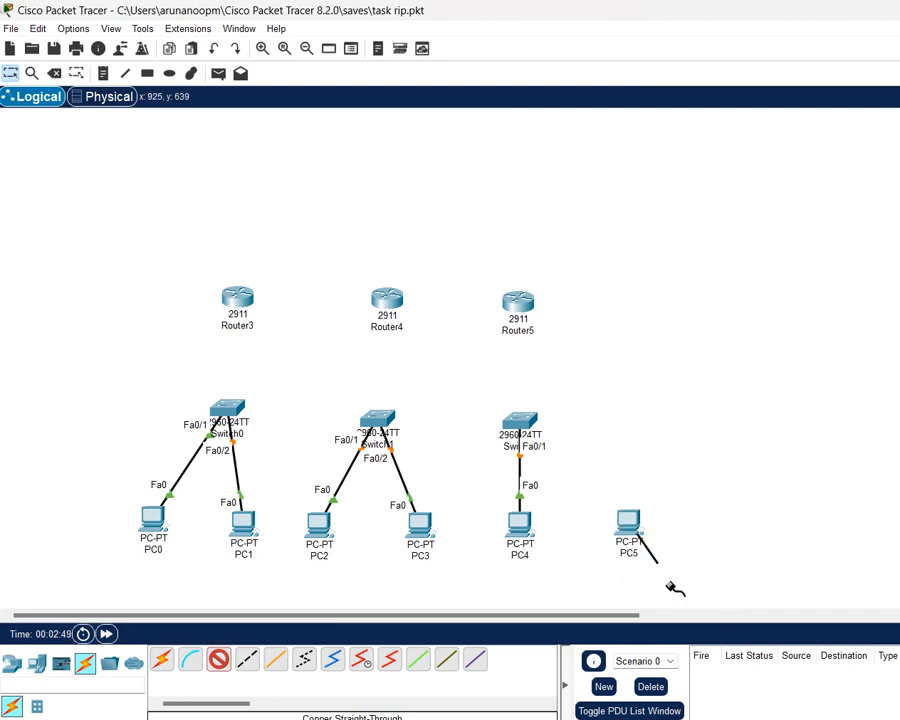
click(517, 424)
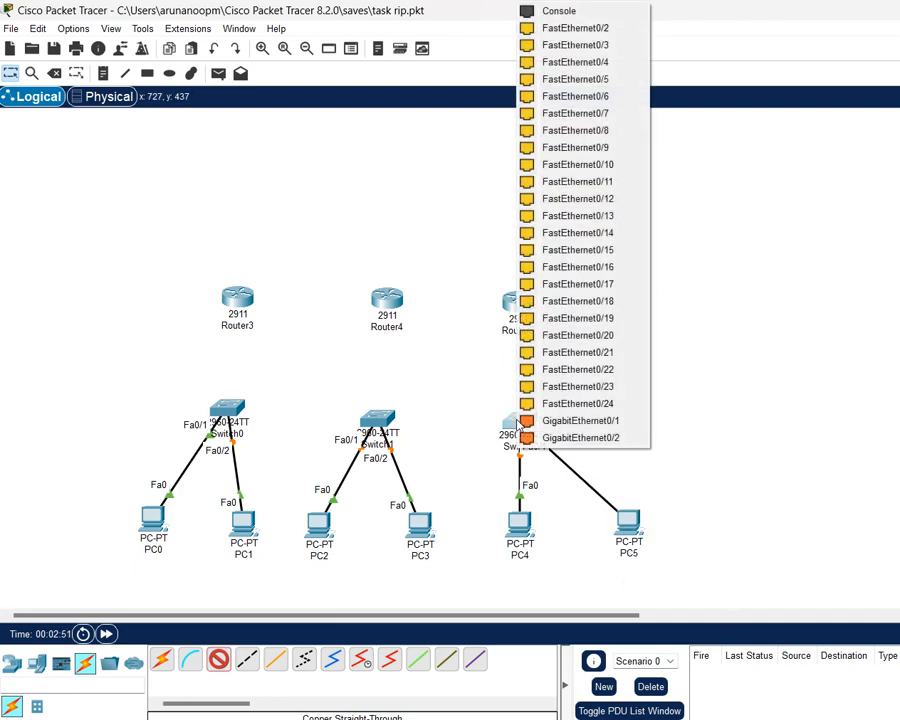
click(600, 30)
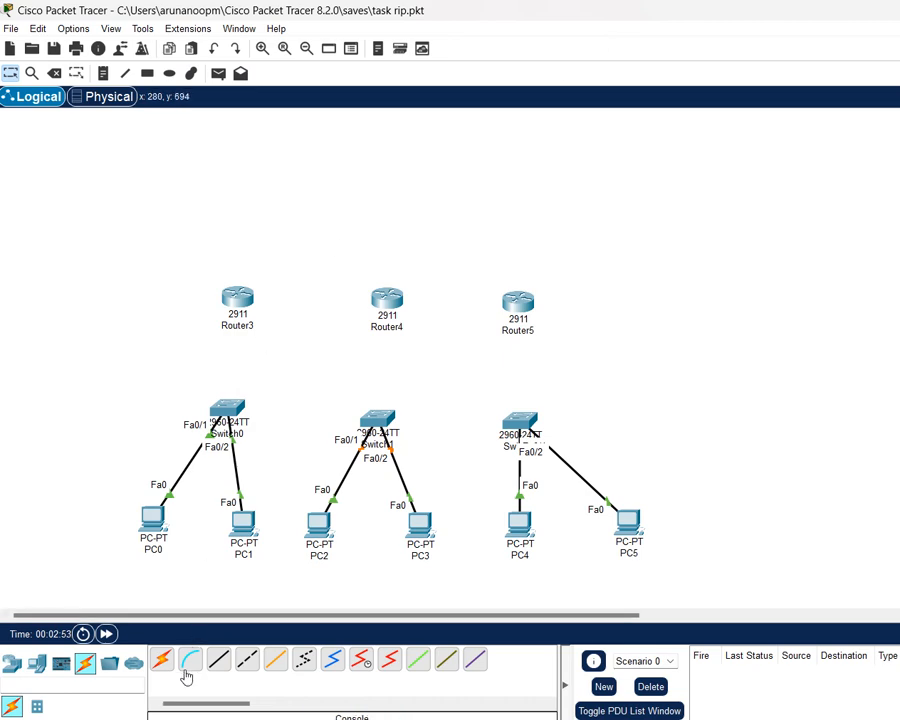
Connect Switch0's FastEthernet0/3 port to Router3's GigabitEthernet0/0 port with a copper straight-through cable.
click(219, 662)
click(226, 410)
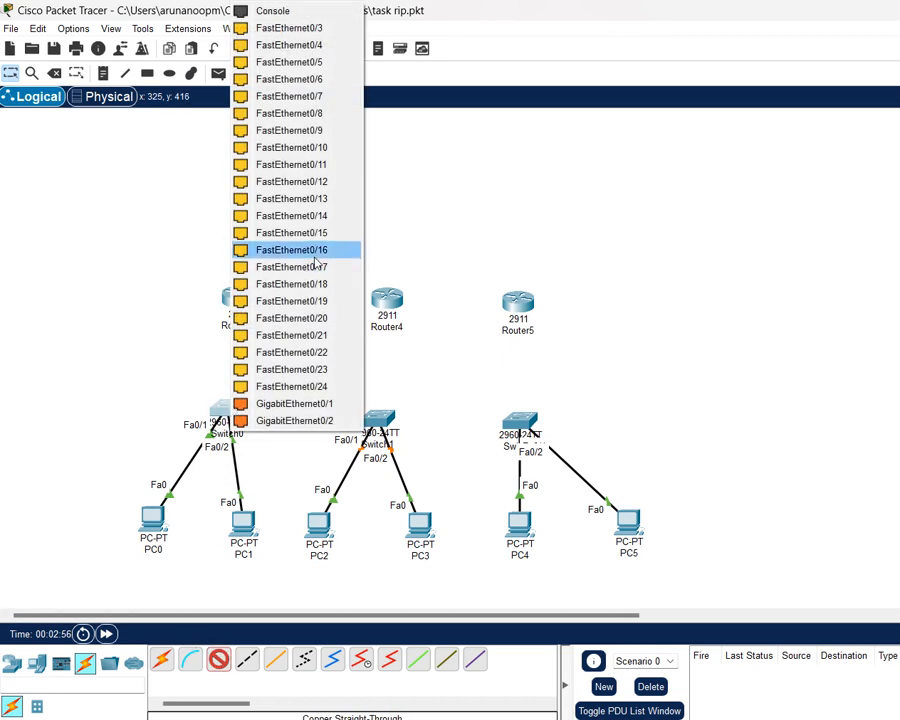
click(318, 28)
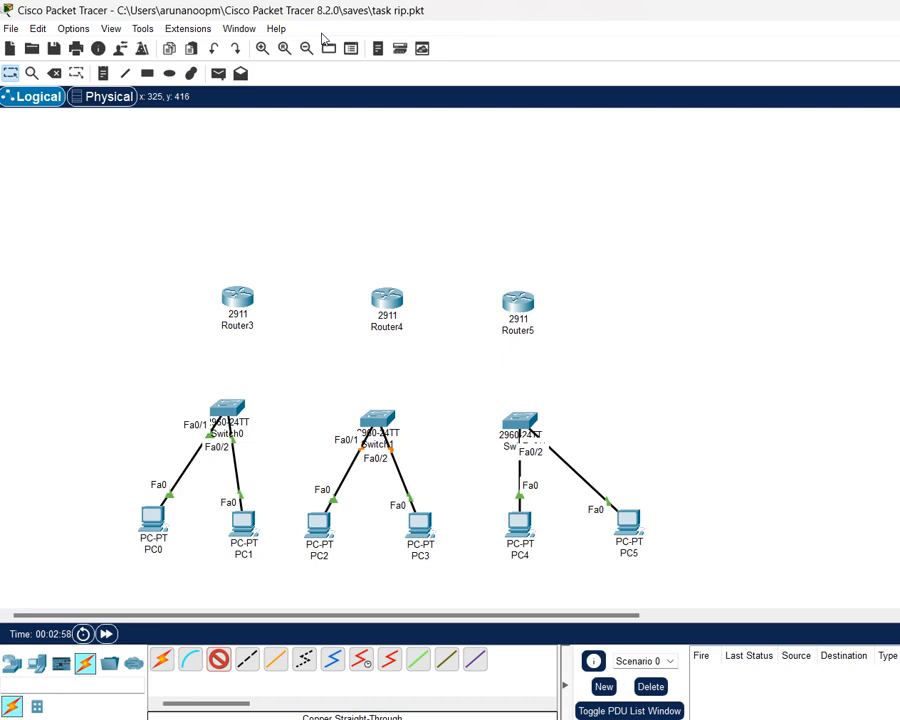
click(237, 298)
click(303, 343)
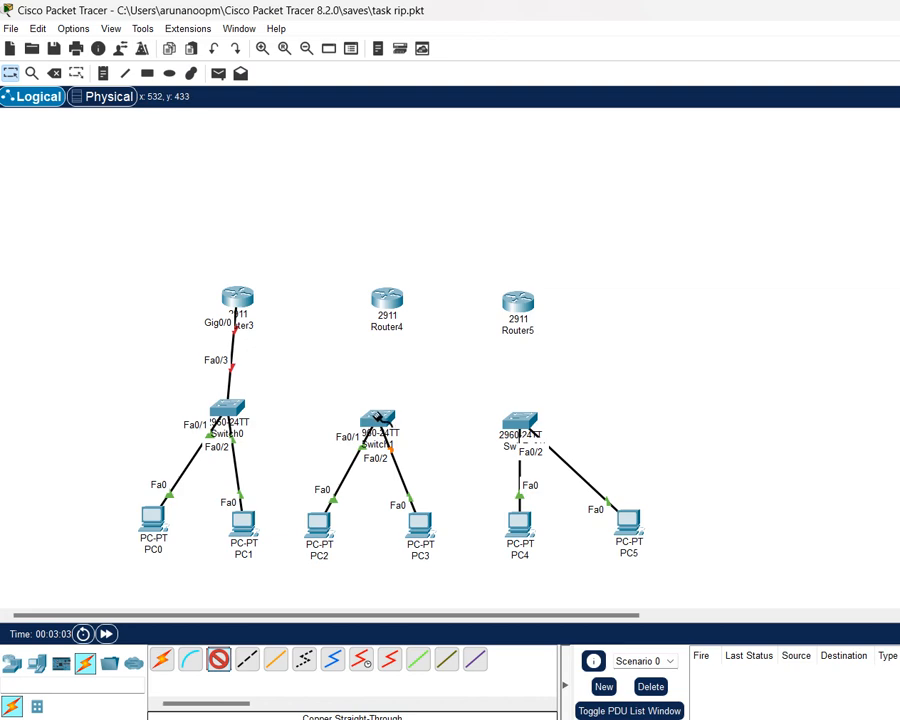
Connect Switch1's FastEthernet0/3 port to Router4's GigabitEthernet0/0 port with a copper straight-through cable.
click(379, 419)
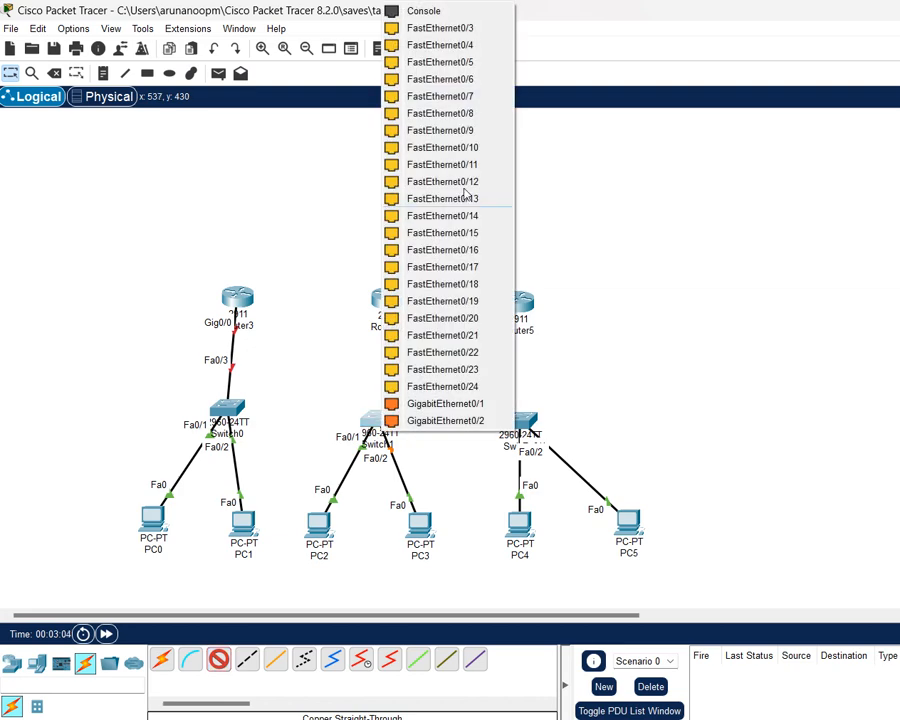
click(478, 29)
click(388, 298)
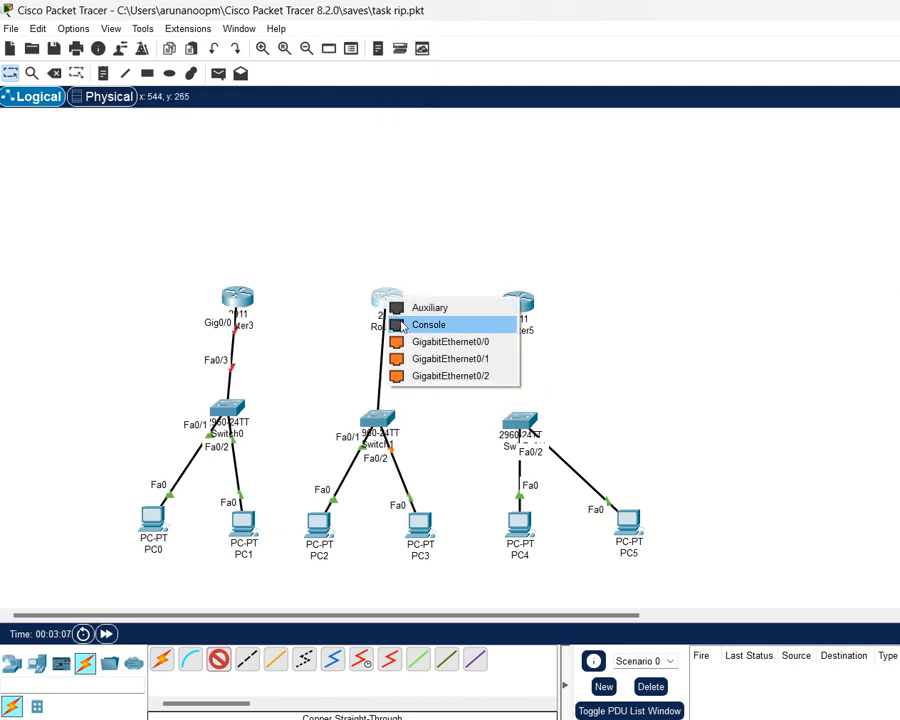
click(450, 342)
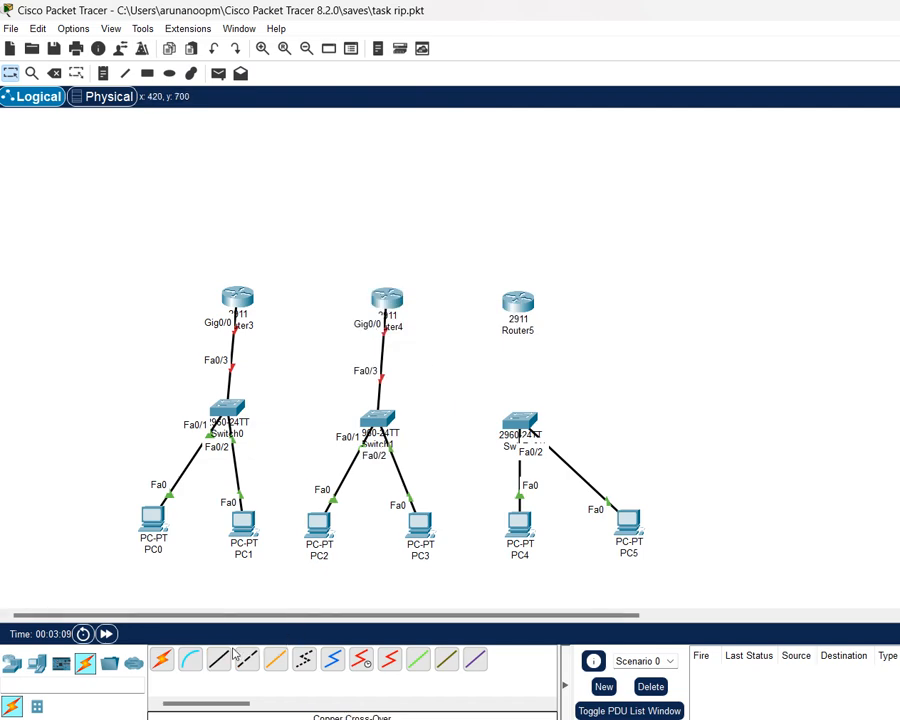
Connect Switch2's FastEthernet0/3 port to Router5's GigabitEthernet0/0 port with a copper straight-through cable.
click(512, 422)
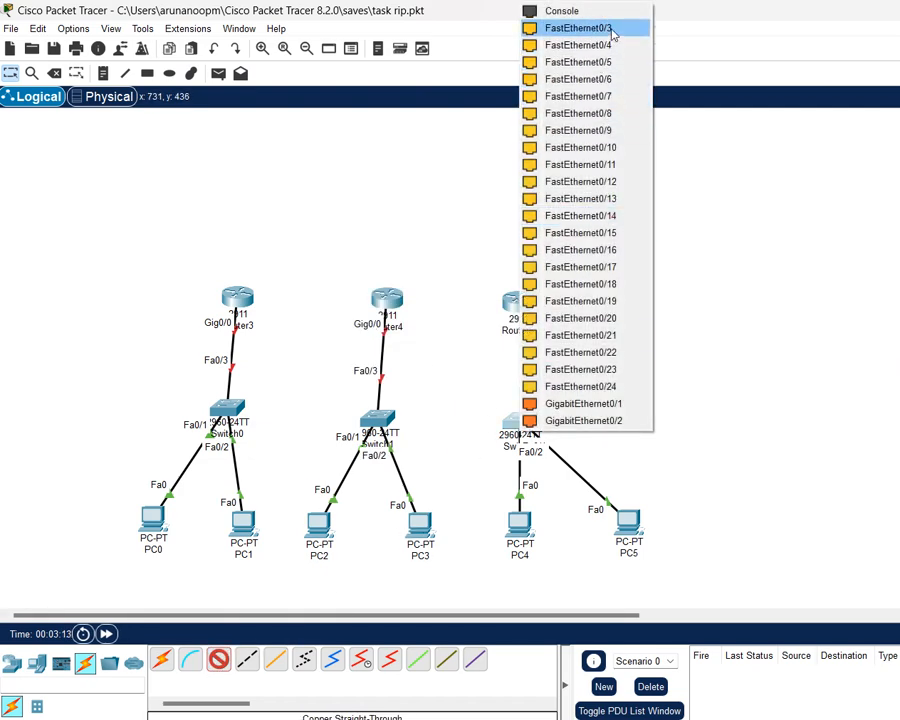
click(578, 28)
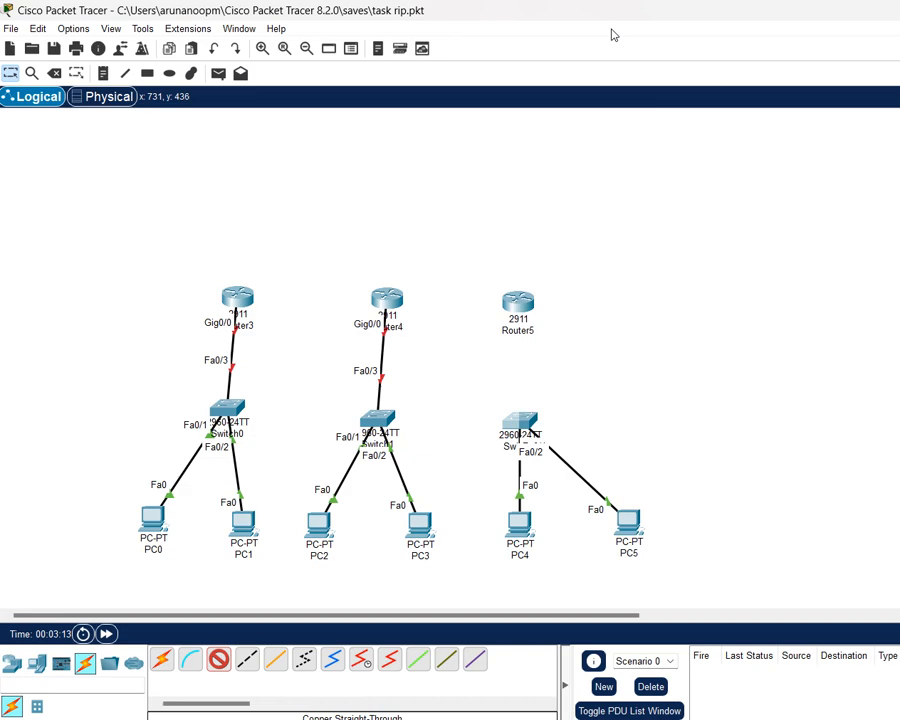
click(517, 302)
click(575, 353)
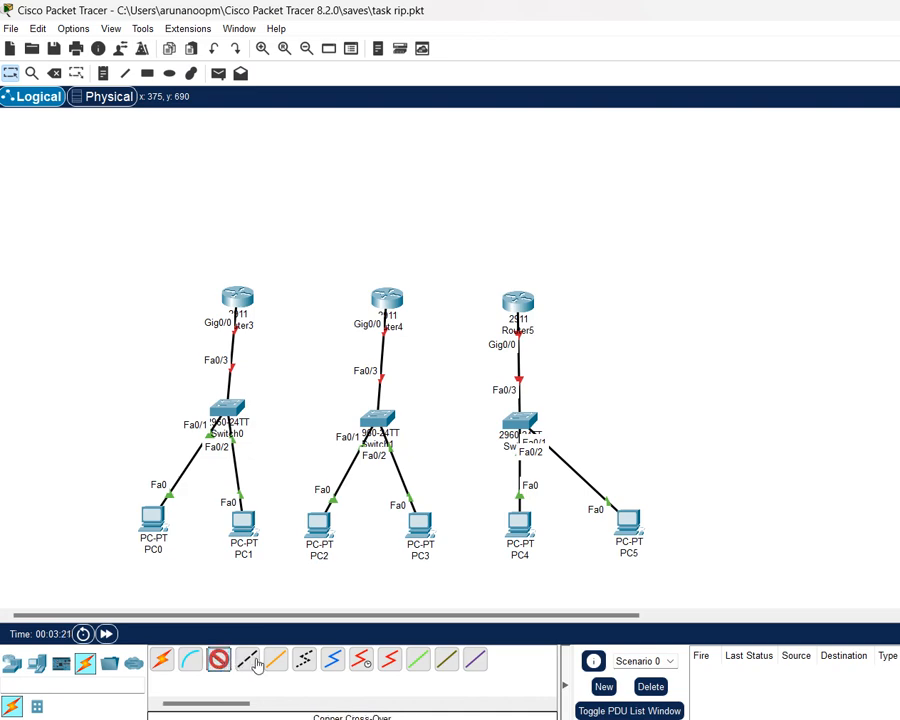
Try to attach a Serial DCE cable to Router3's GigabitEthernet0/1 port.
click(362, 661)
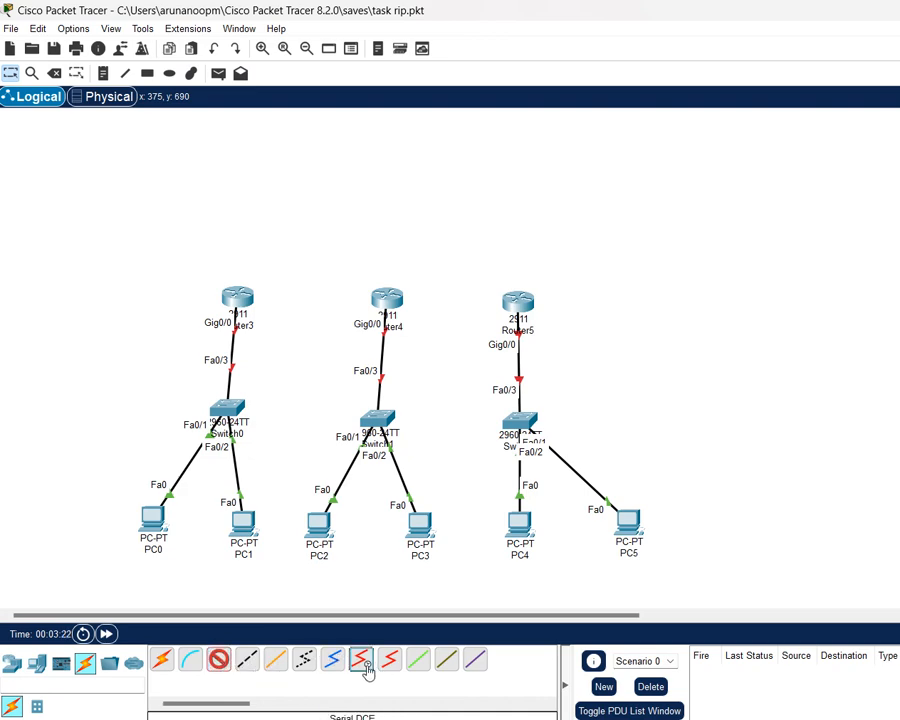
click(240, 304)
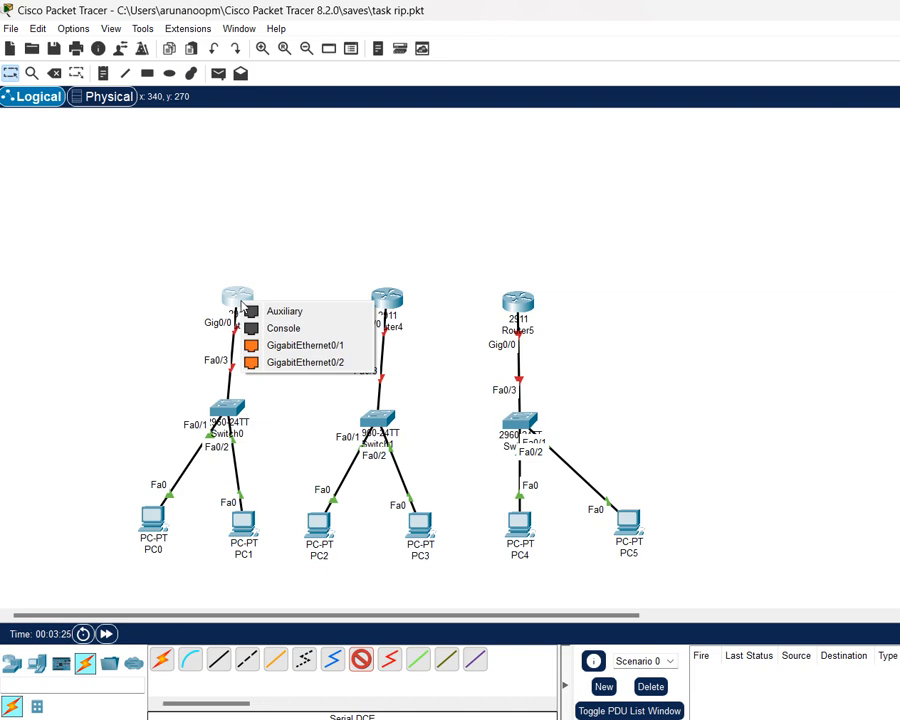
click(280, 345)
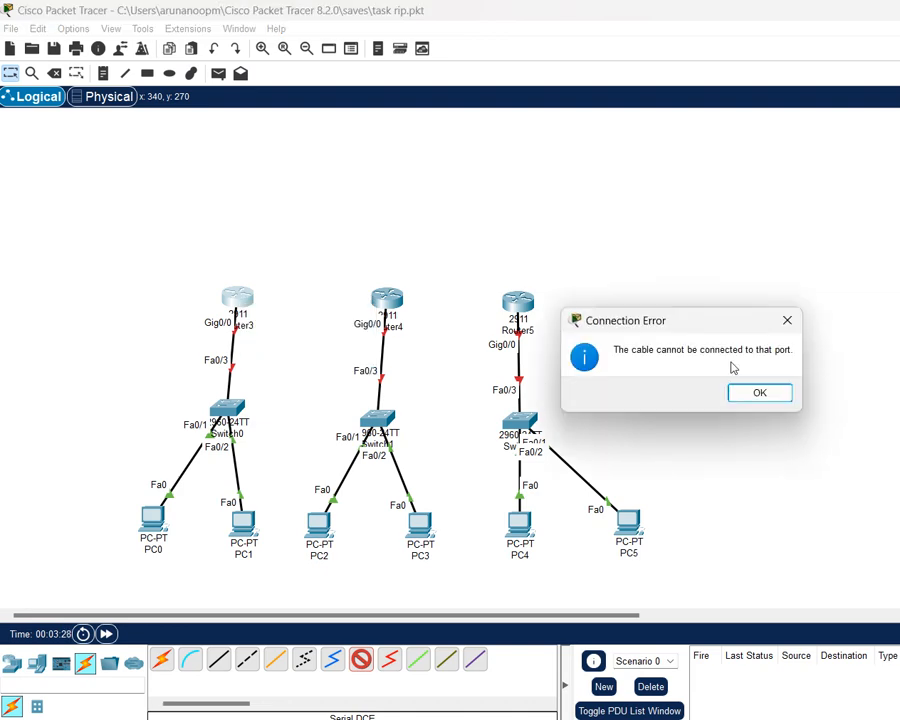
click(788, 322)
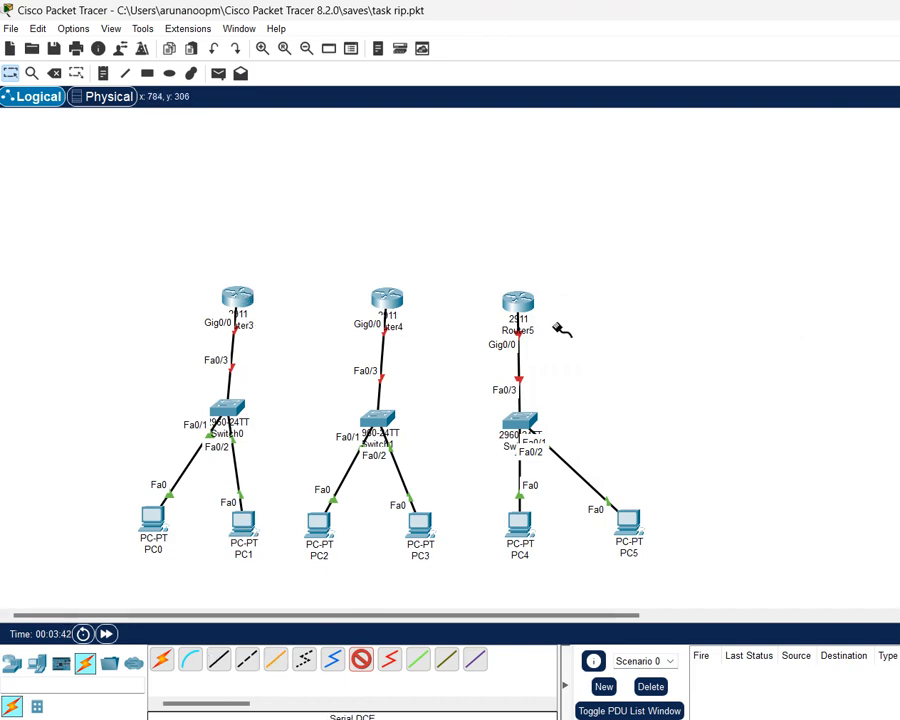
Connect Router3's GigabitEthernet0/1 port to Router4's GigabitEthernet0/1 port with a copper cross-over cable.
click(247, 659)
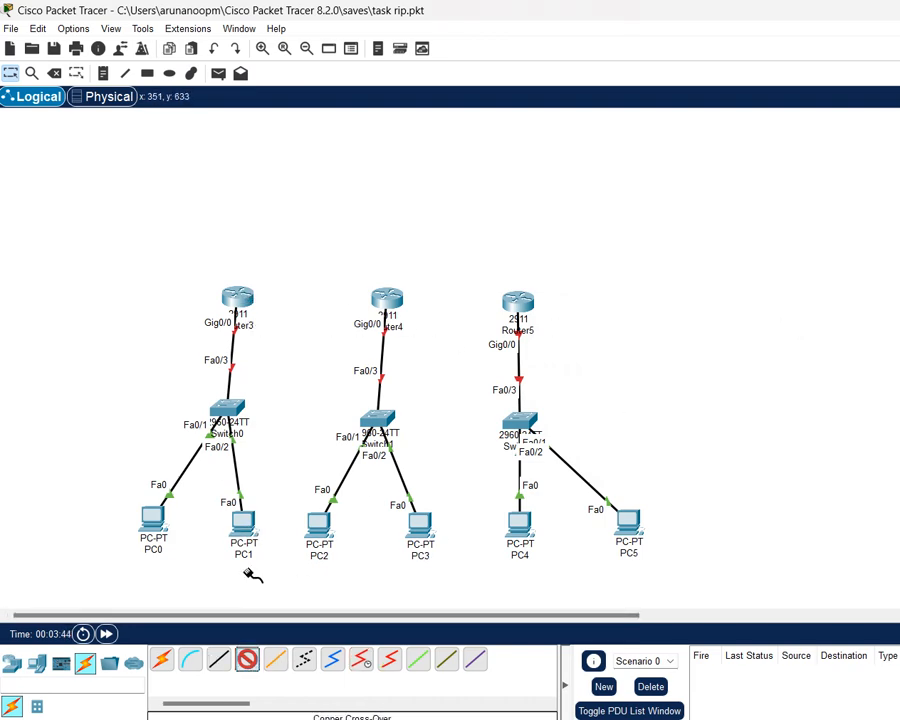
click(238, 296)
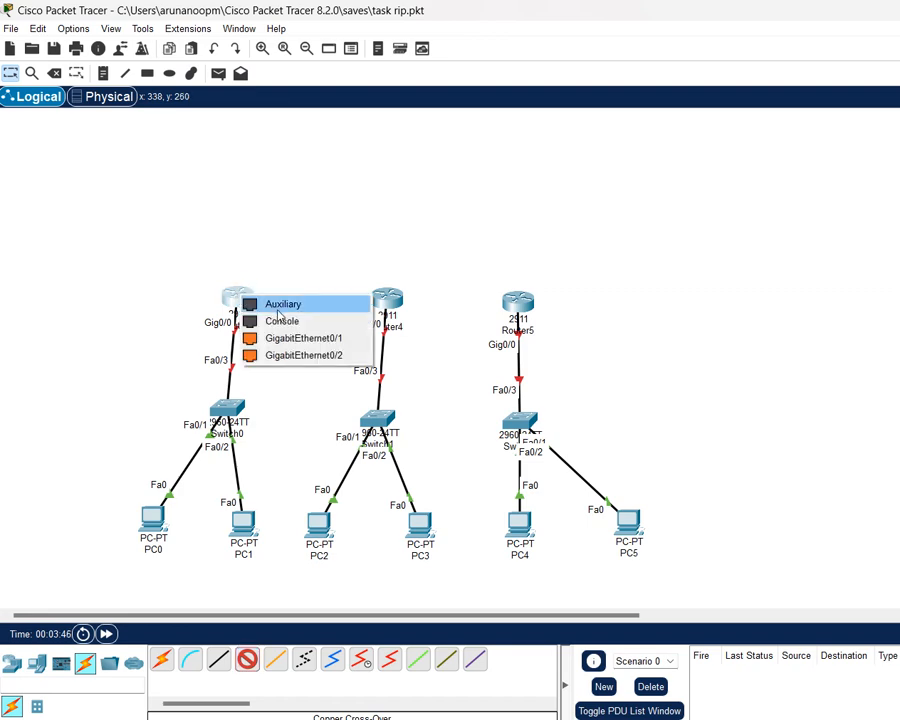
click(326, 339)
click(387, 298)
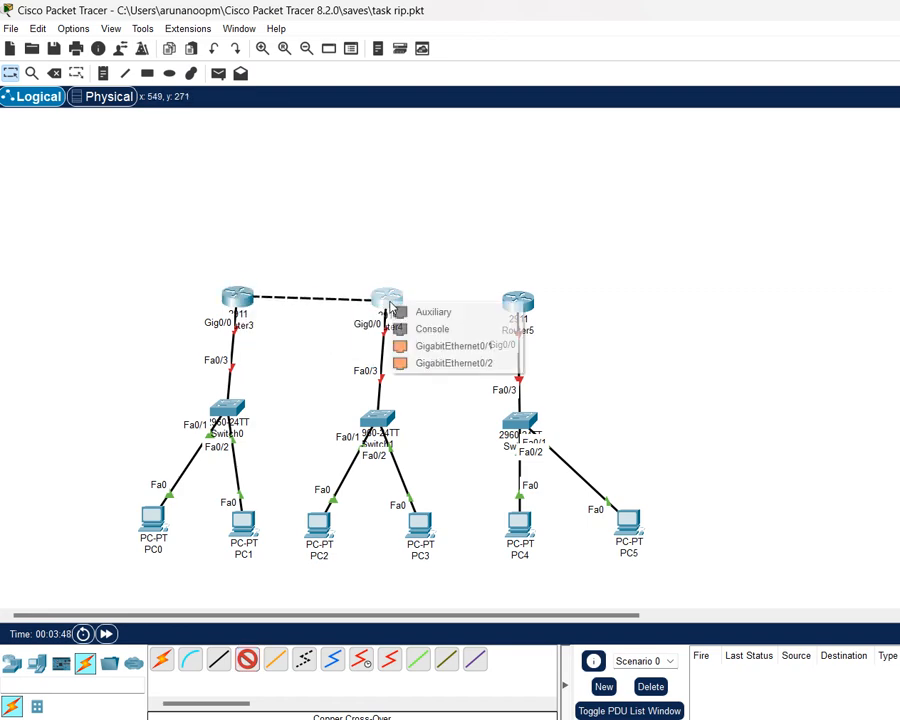
click(474, 346)
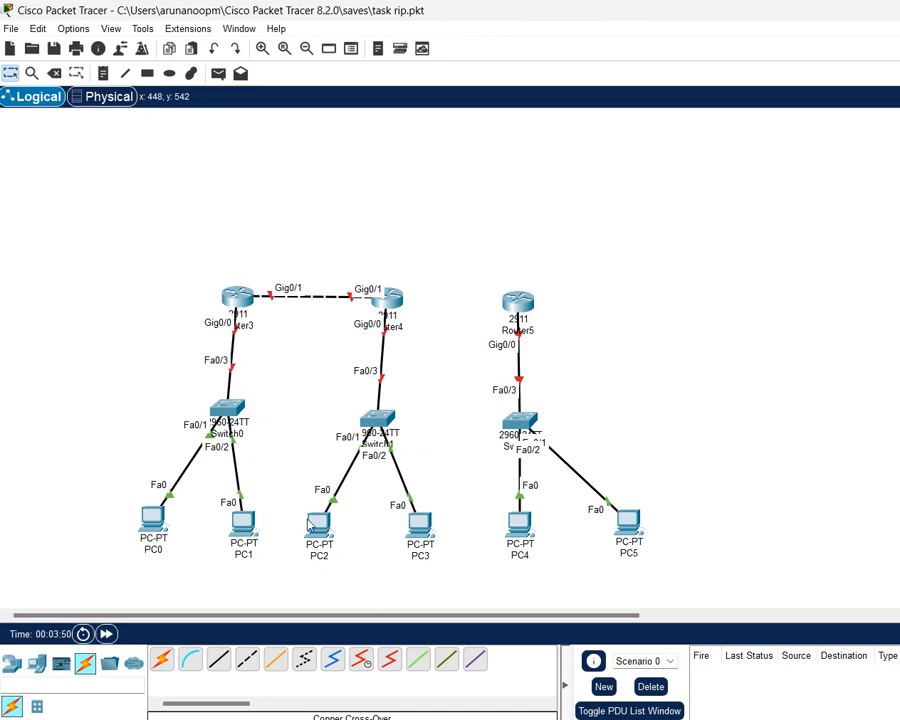
Connect Router4's GigabitEthernet0/2 port to Router5's GigabitEthernet0/1 port with a copper cross-over cable and save the file.
click(248, 664)
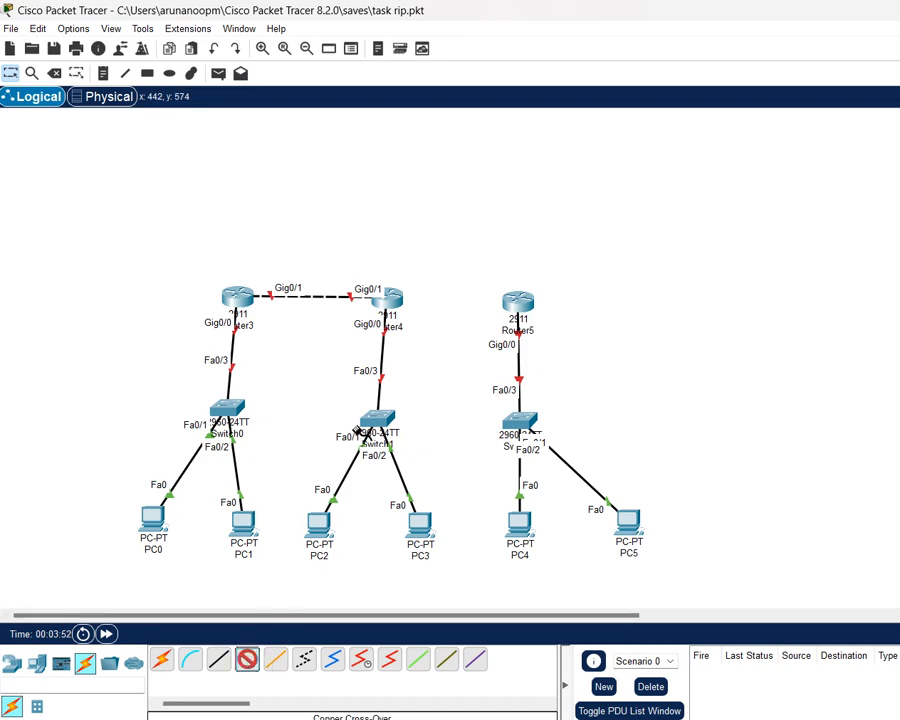
click(396, 298)
click(454, 341)
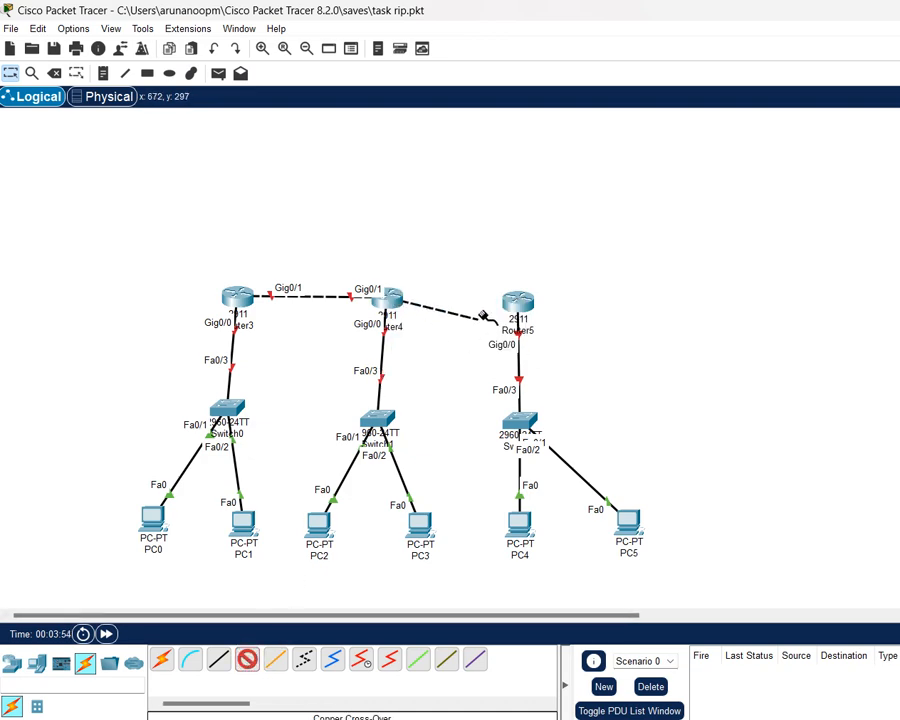
click(518, 300)
click(573, 343)
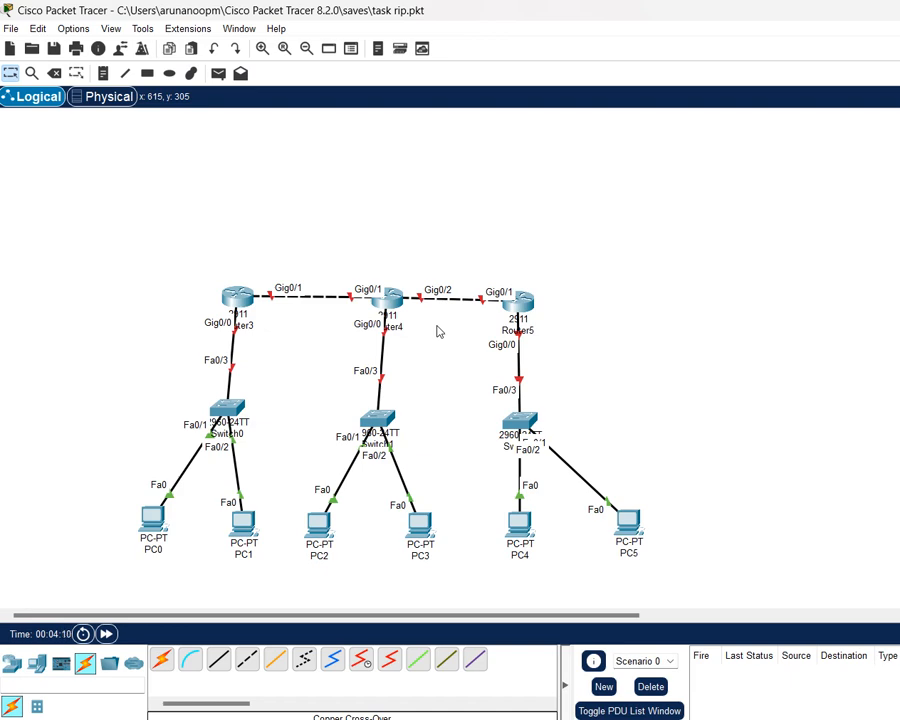
key(ctrl+s)
Place text notes with the network addresses 192.168.1.0, 192.168.2.0 and 192.168.3.0 beside Switch0, Switch1 and Switch2 respectively.
click(103, 73)
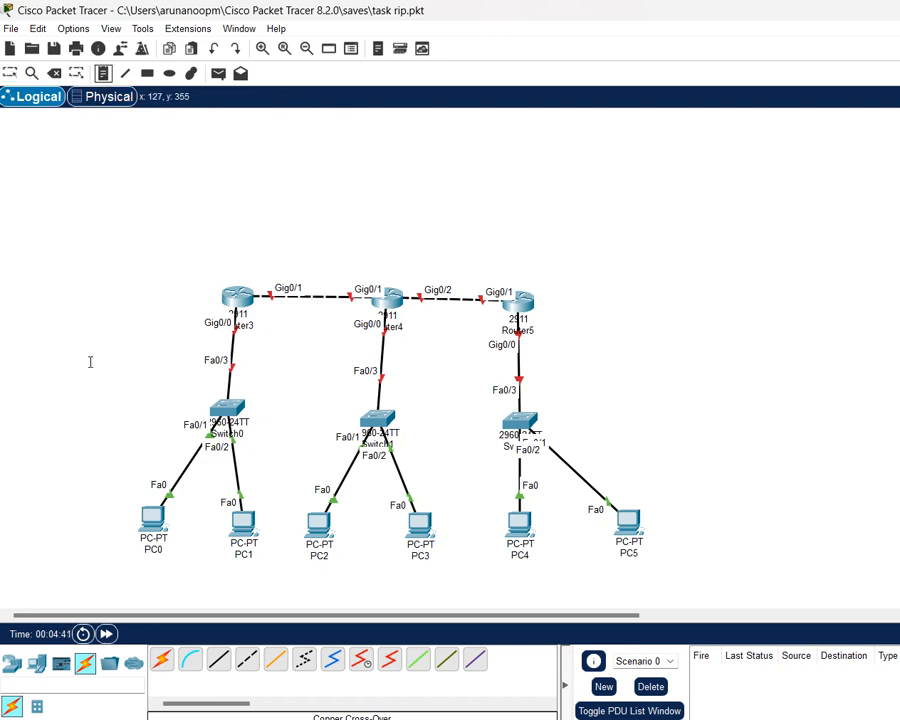
click(90, 375)
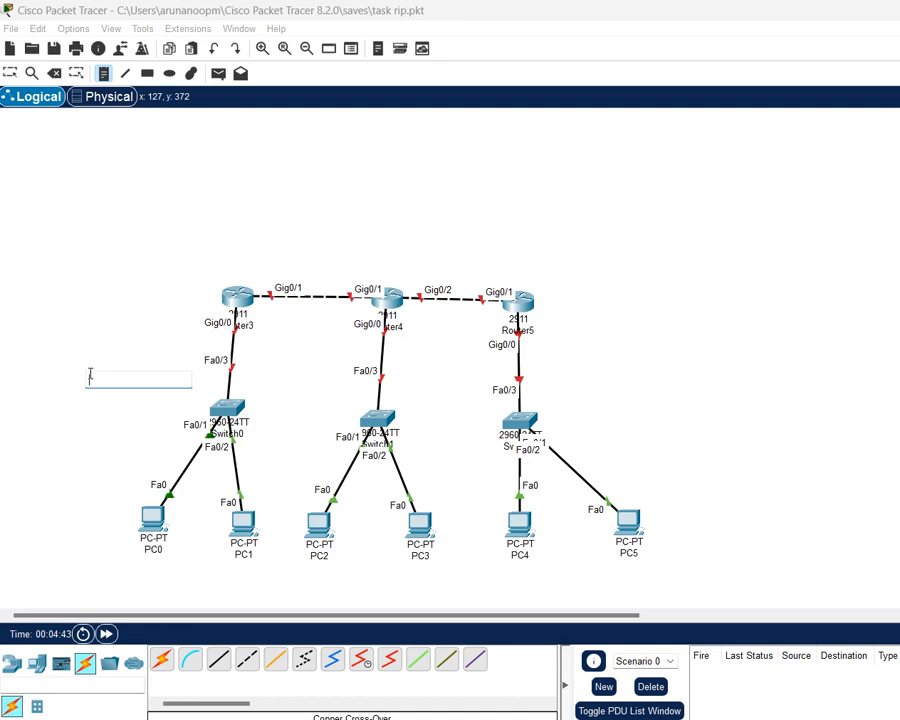
text(192.168.1.0)
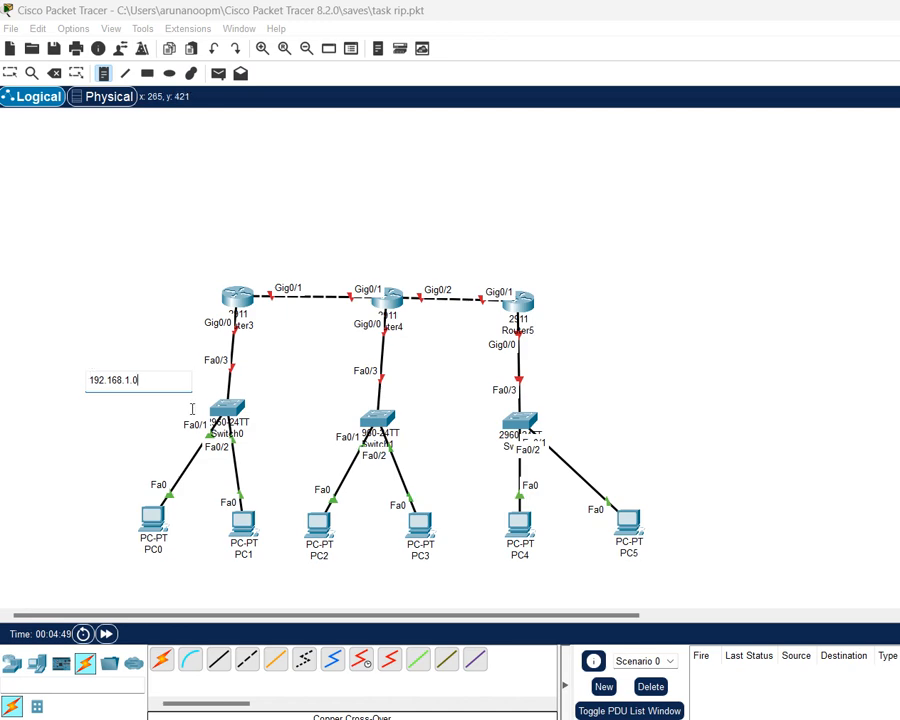
click(292, 378)
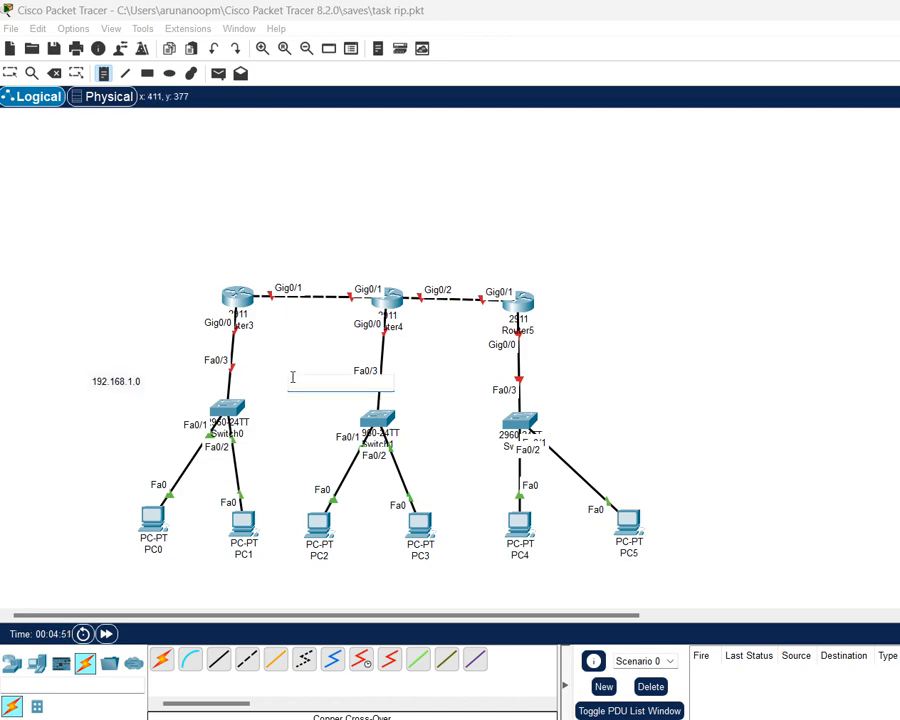
text(192.168)
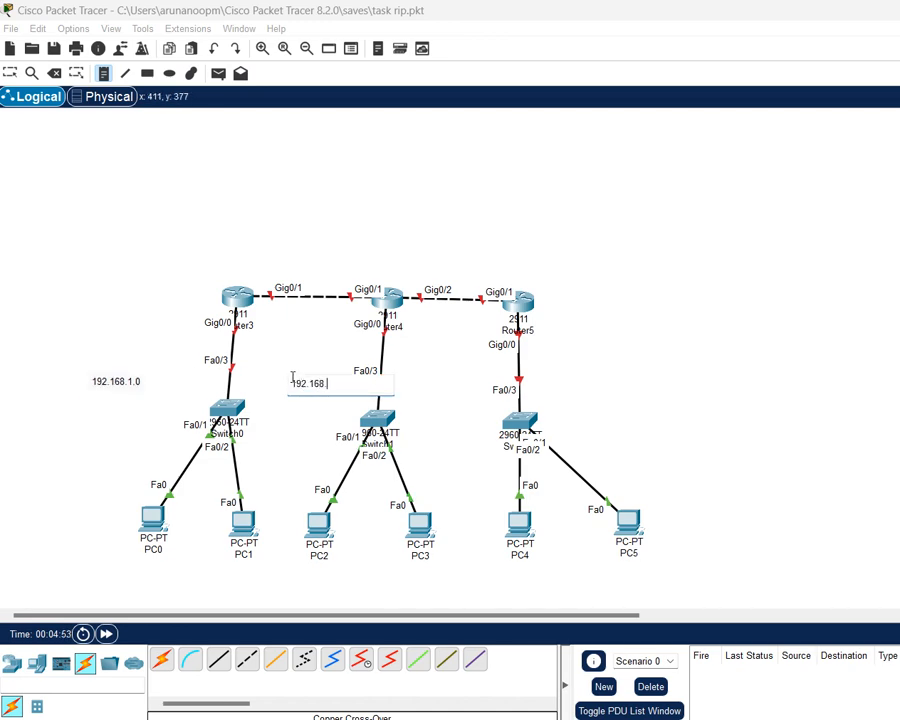
text(.2.0)
click(545, 393)
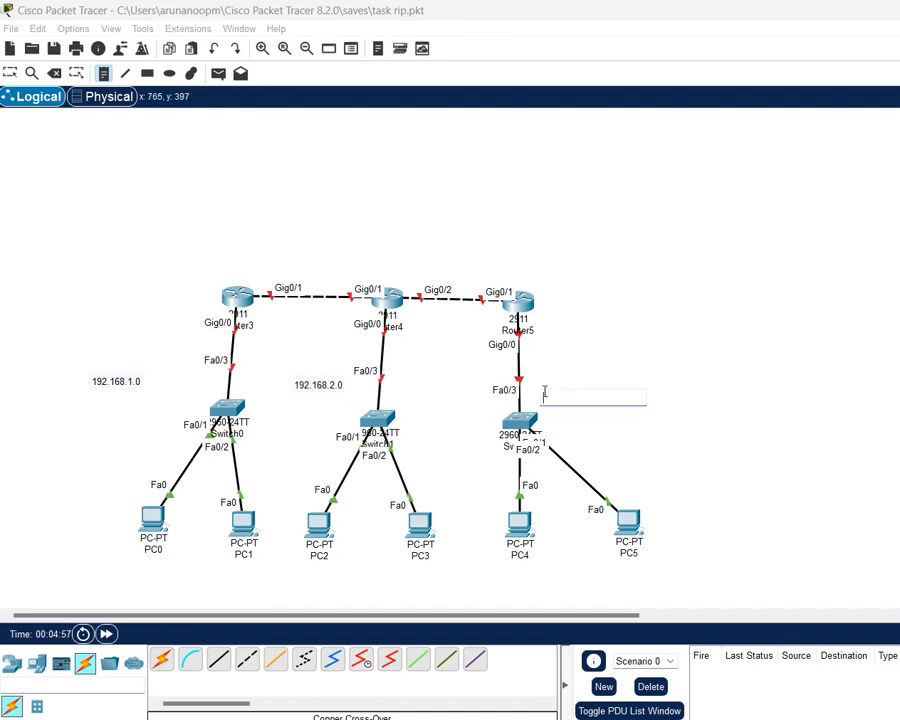
text(192.168.3.0)
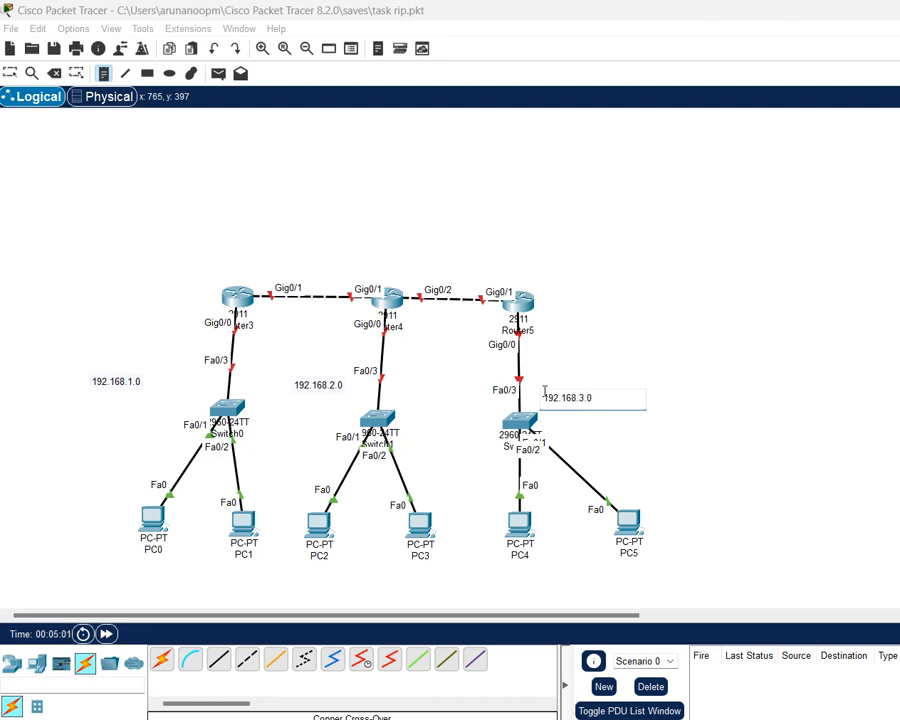
Place text notes 10.0.0.0 above the Router3–Router4 link and 11.0.0.0 above the Router4–Router5 link.
click(278, 270)
text(10)
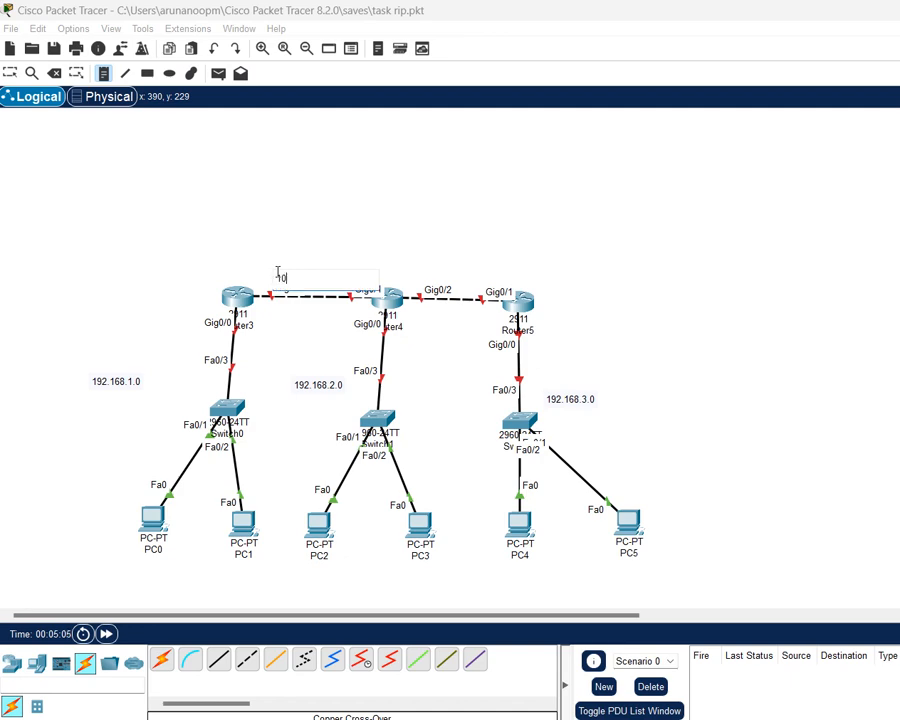
text(.0.0.0)
click(436, 265)
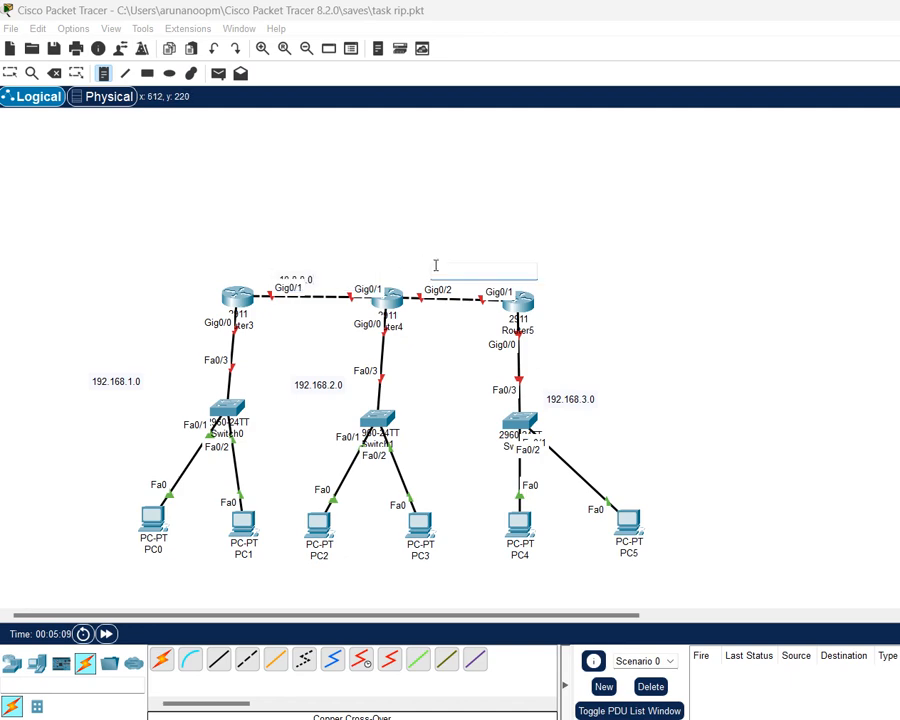
text(11.0.0)
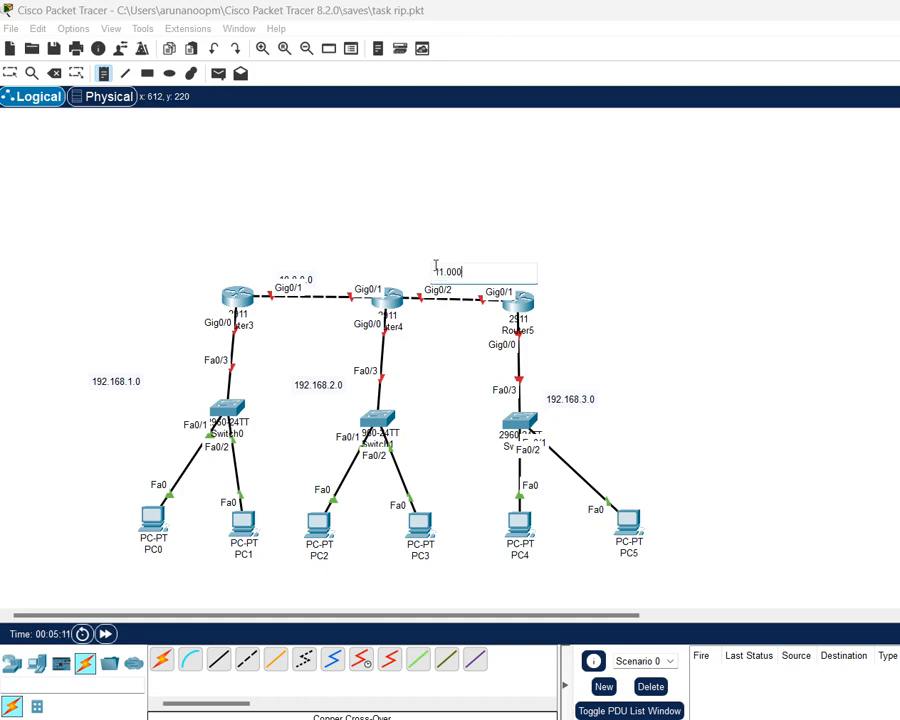
text(.0)
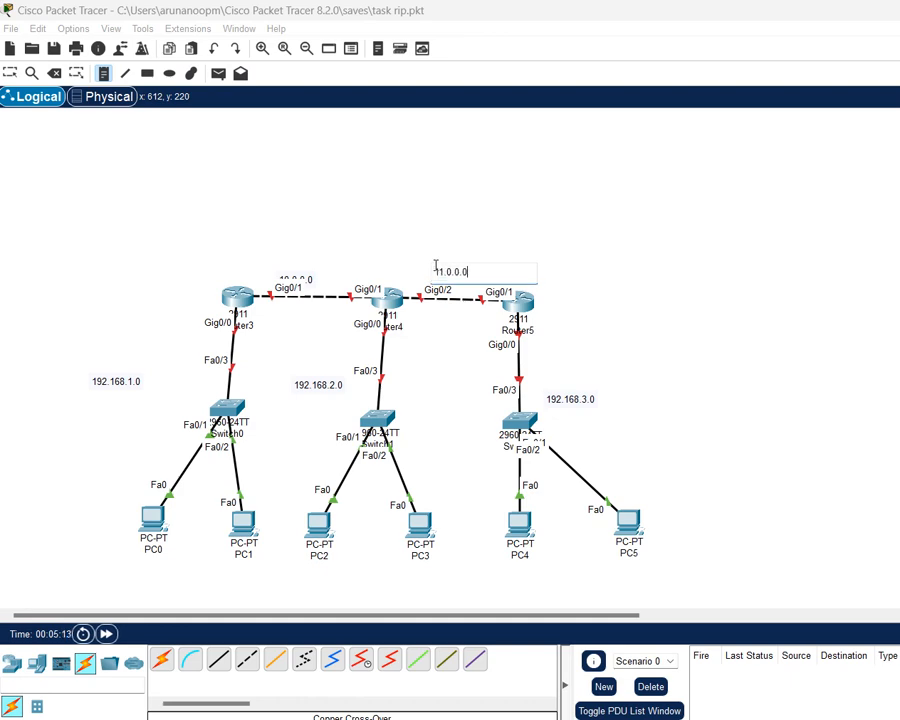
click(408, 214)
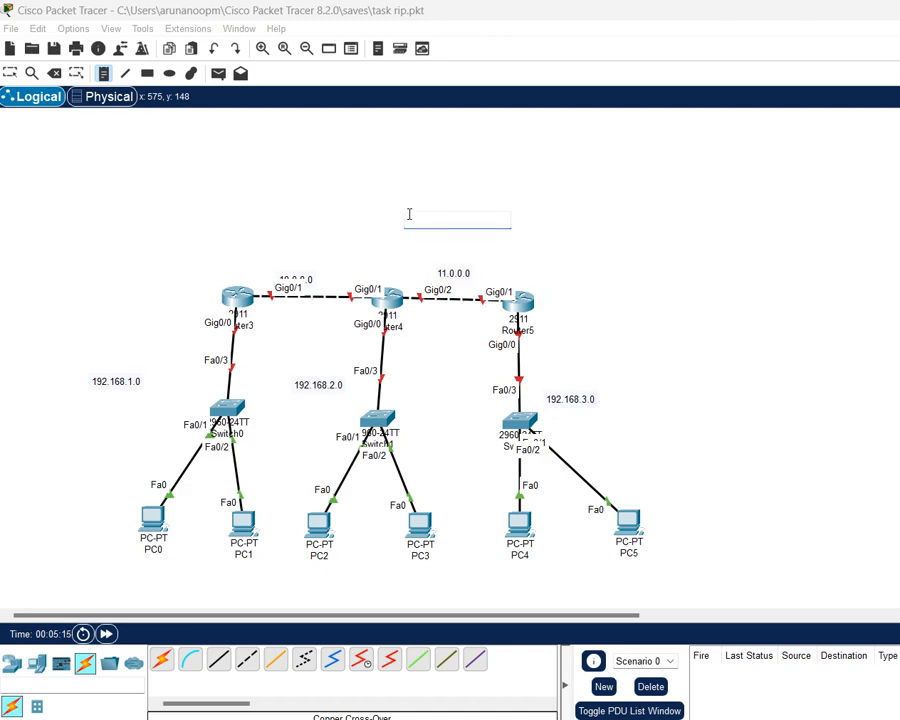
Move the 10.0.0.0 note slightly higher so it clears the port label on the link between Router3 and Router4.
click(10, 73)
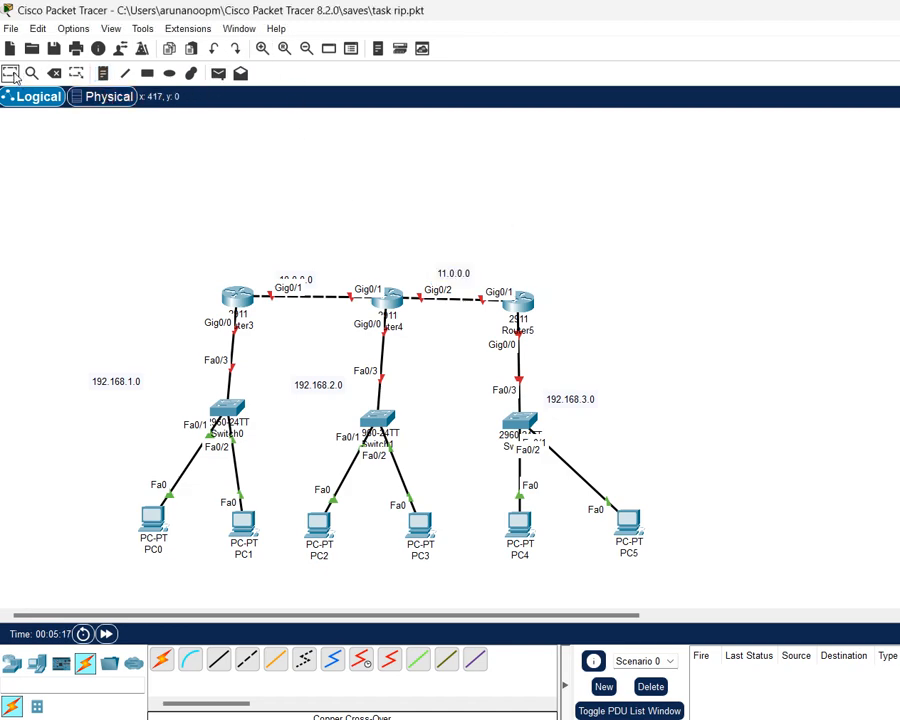
drag(290, 283, 308, 270)
click(530, 248)
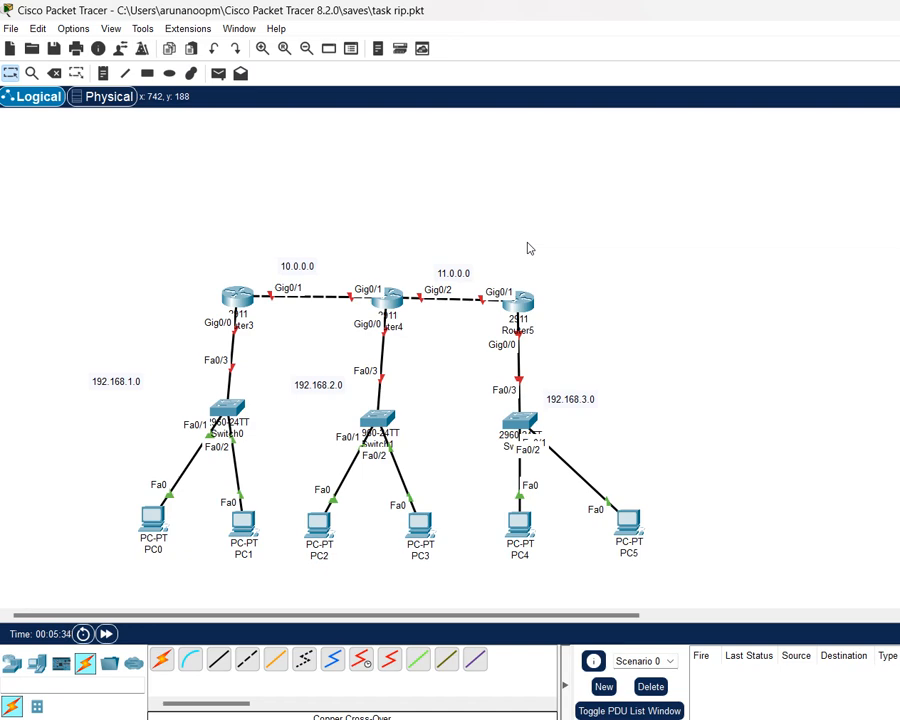
Try adding 10.10.10.1 as a RIP network on Router3, and remove the resulting entry.
click(234, 298)
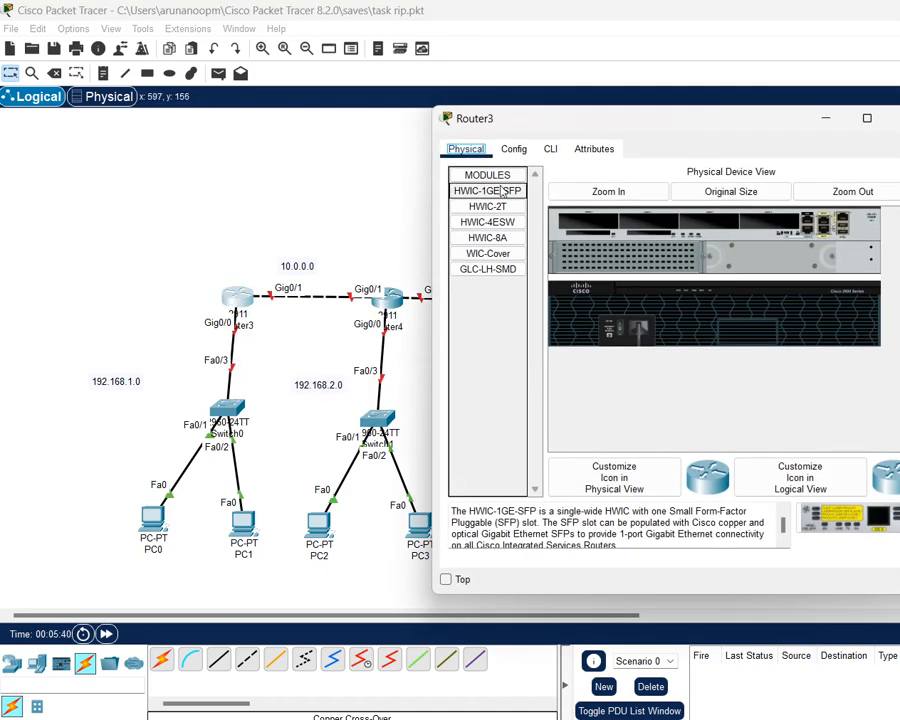
click(513, 149)
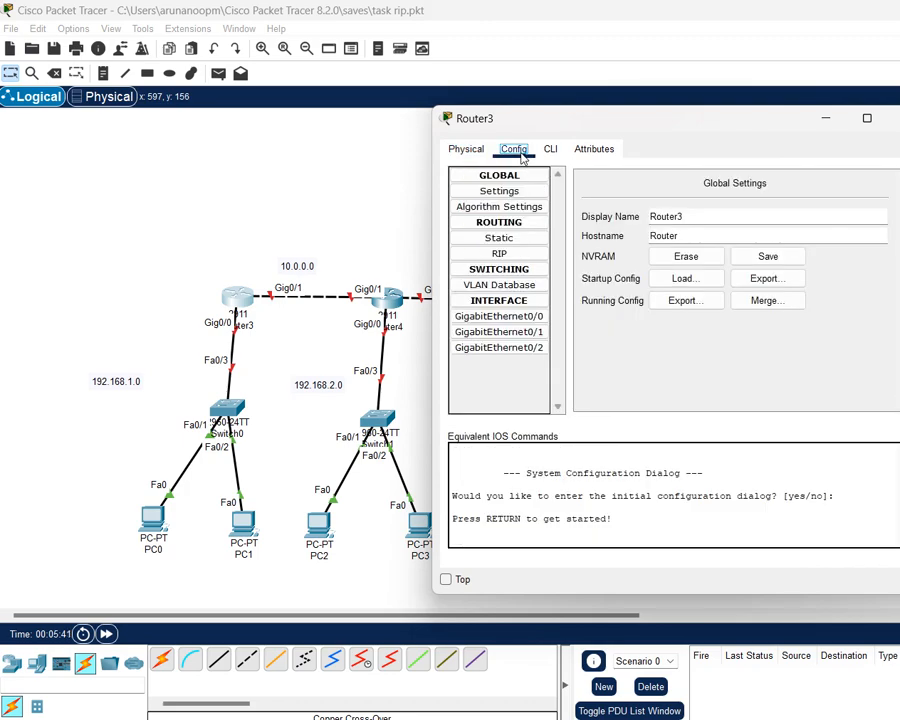
click(499, 253)
click(750, 194)
text(10)
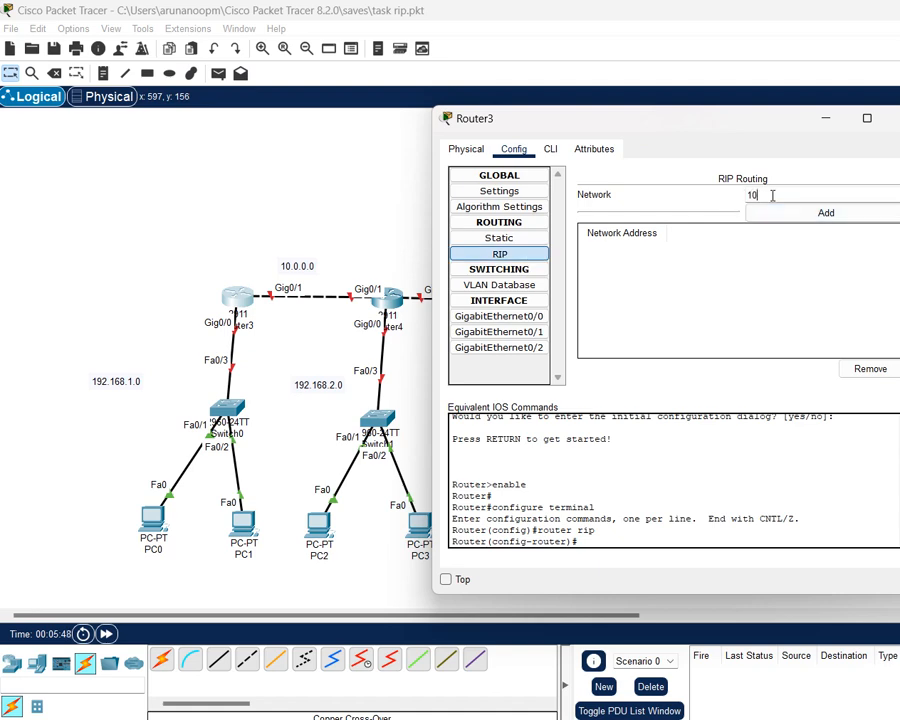
text(.10.10.1)
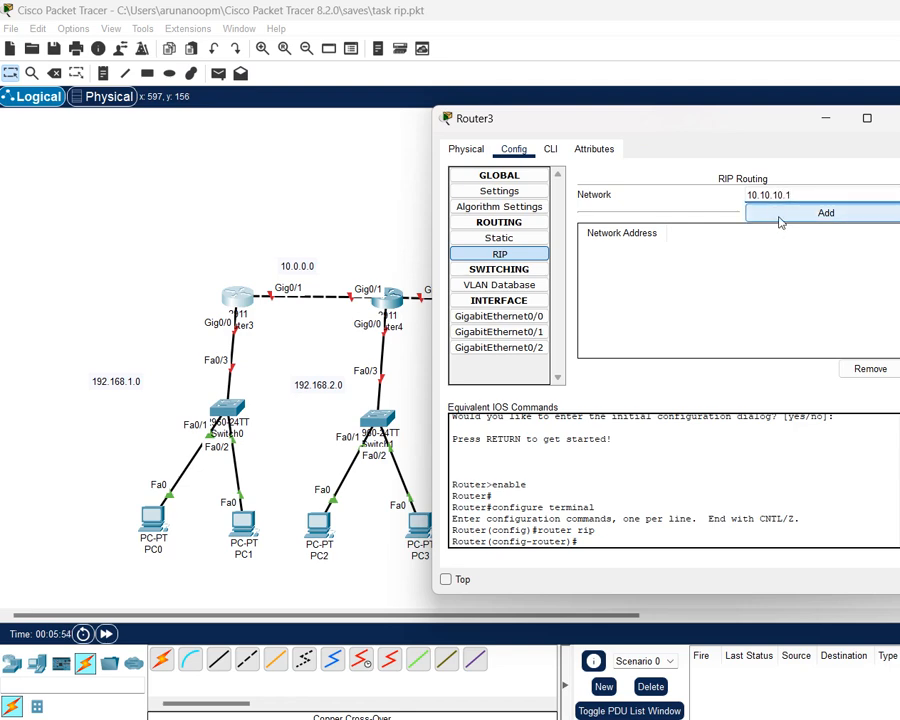
click(780, 220)
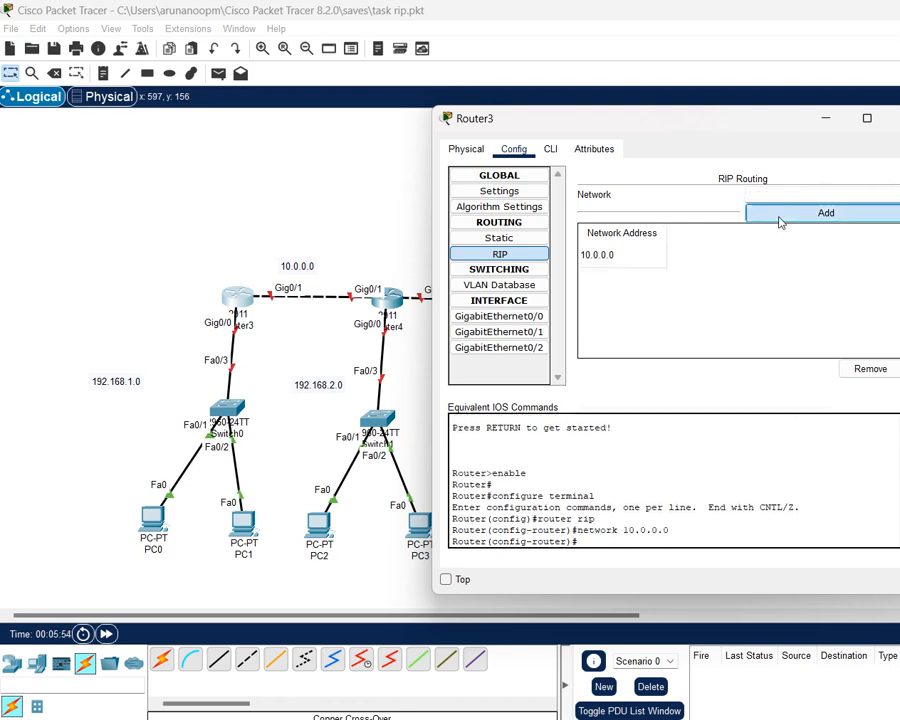
click(647, 264)
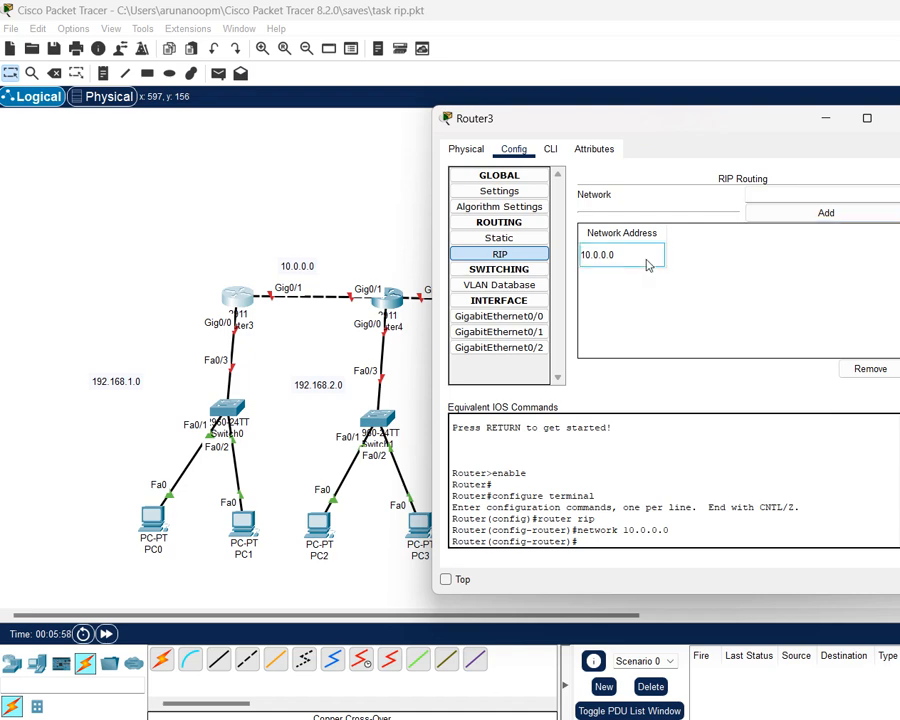
click(867, 373)
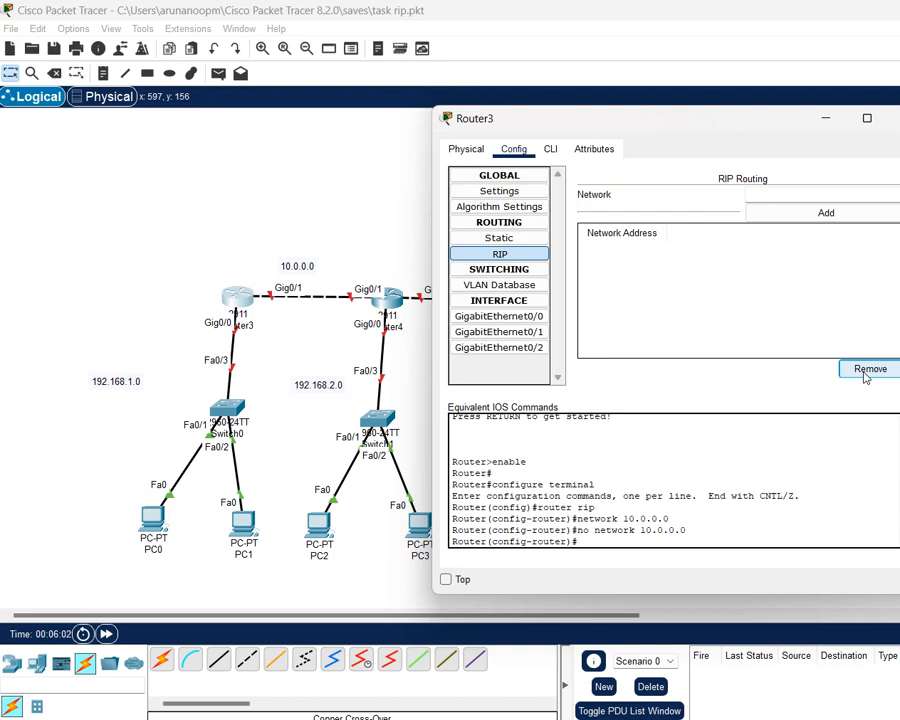
Try adding 192.168.1.12 as a RIP network on Router3, and remove the entry before closing the router's configuration.
click(763, 194)
text(192)
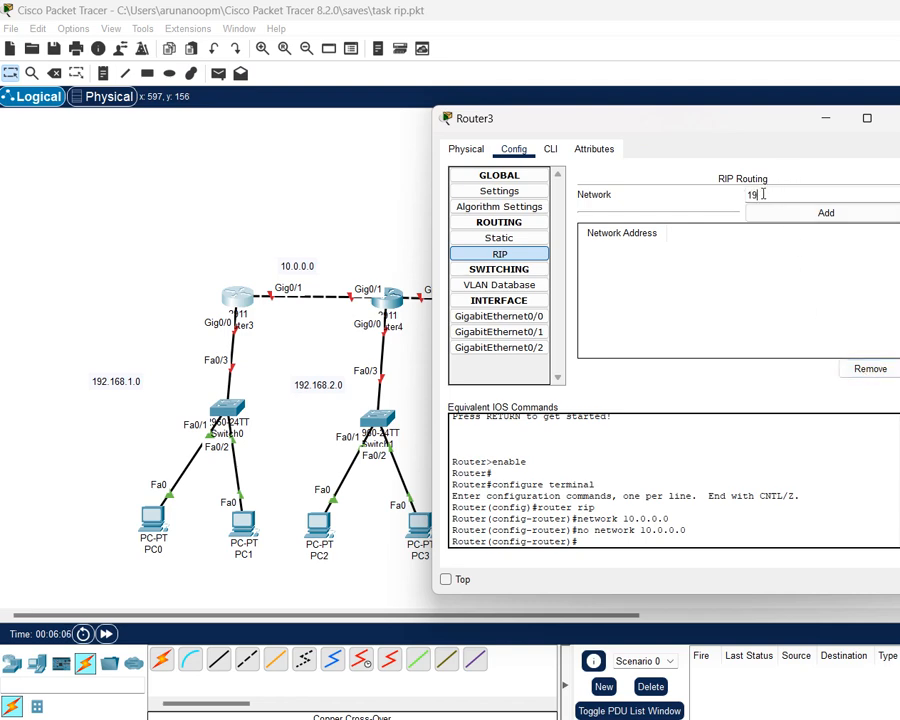
text(.168.1.12)
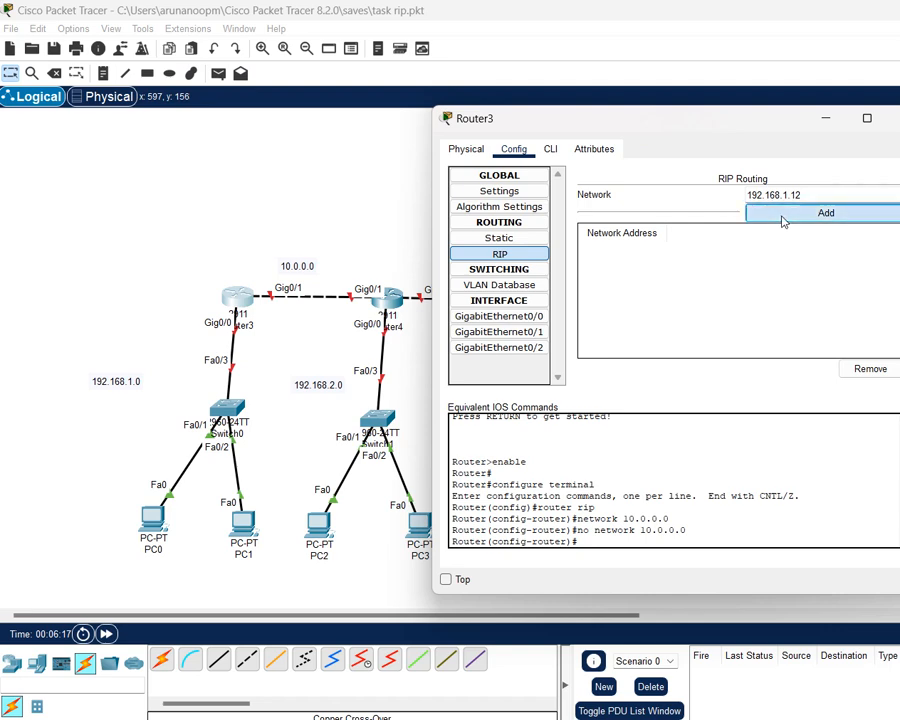
click(782, 215)
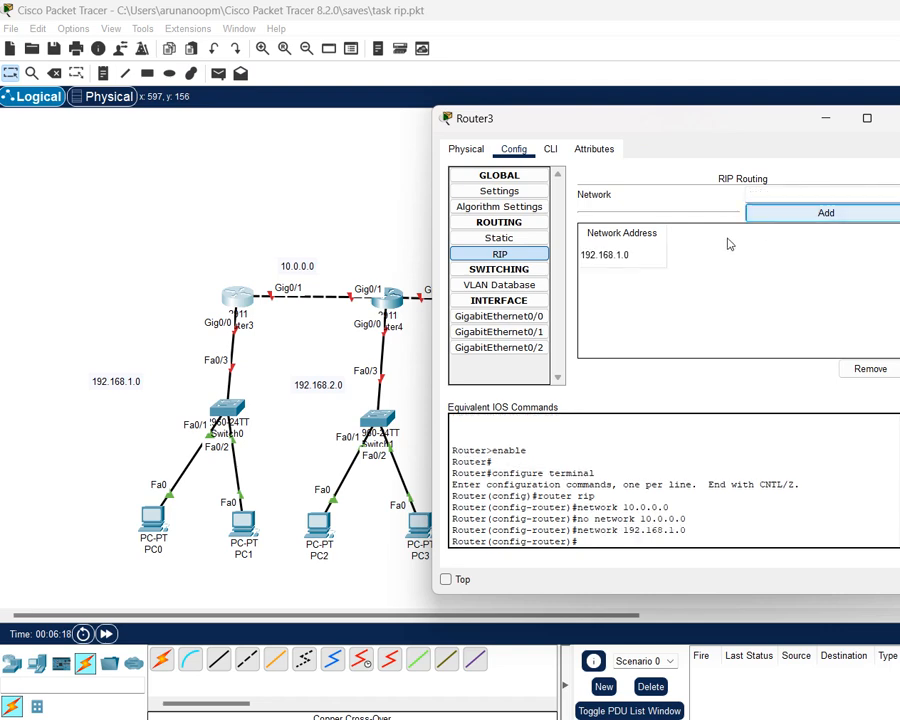
click(647, 266)
click(868, 368)
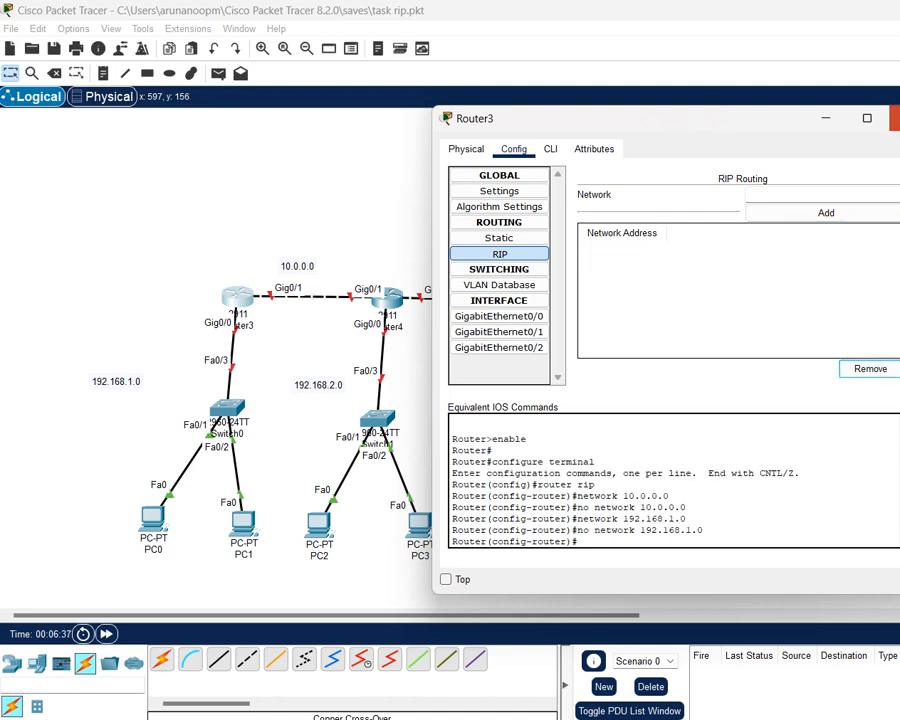
click(898, 118)
Save the file and place text notes 1.10, 2.10 and 3.10 beside Router3, Router4 and Router5 respectively.
key(ctrl+s)
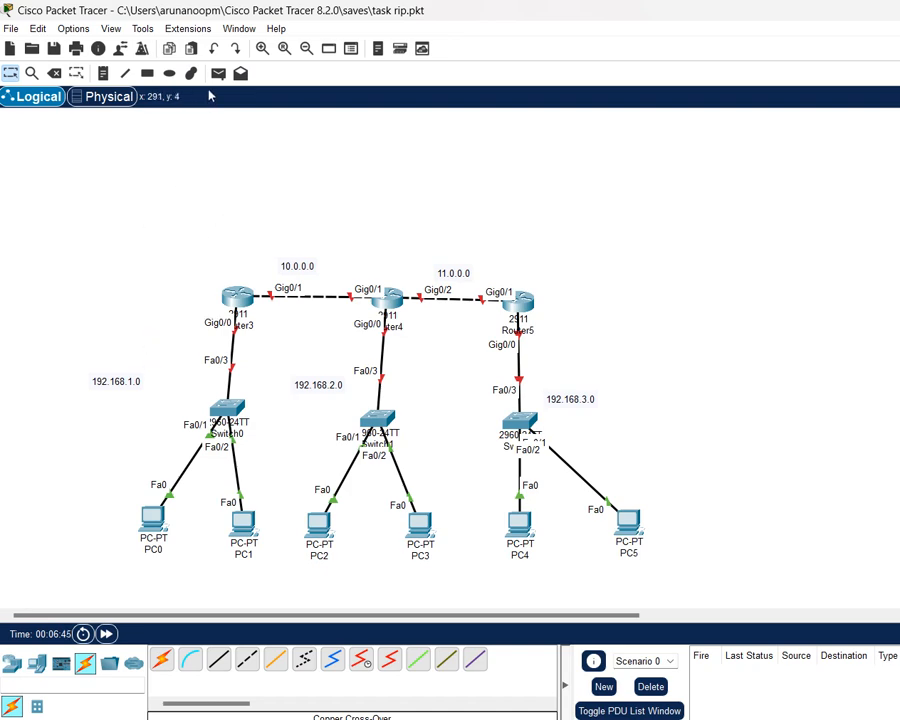
click(103, 73)
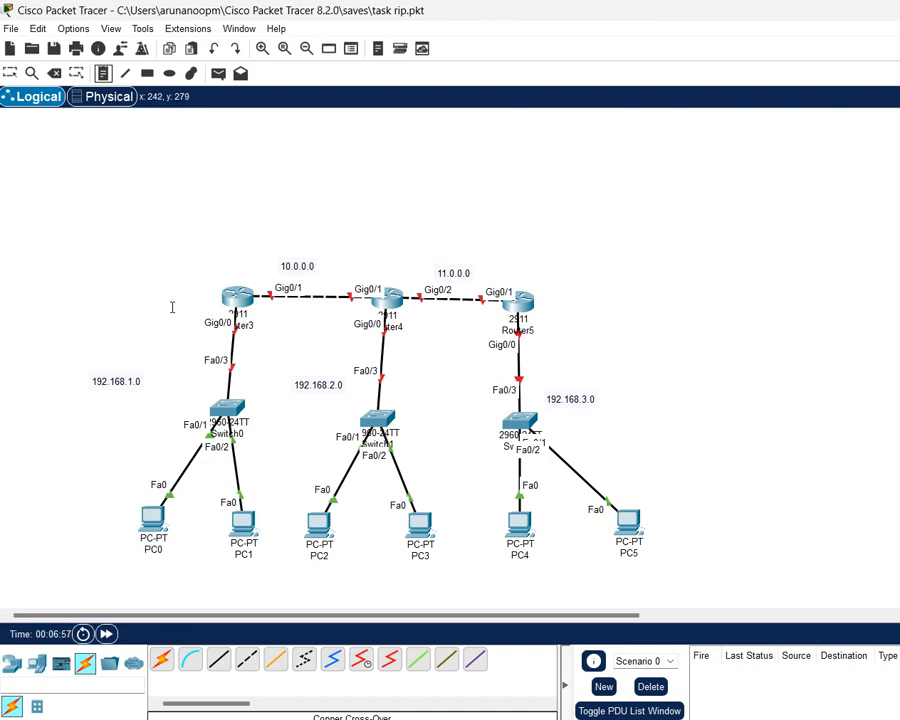
click(173, 309)
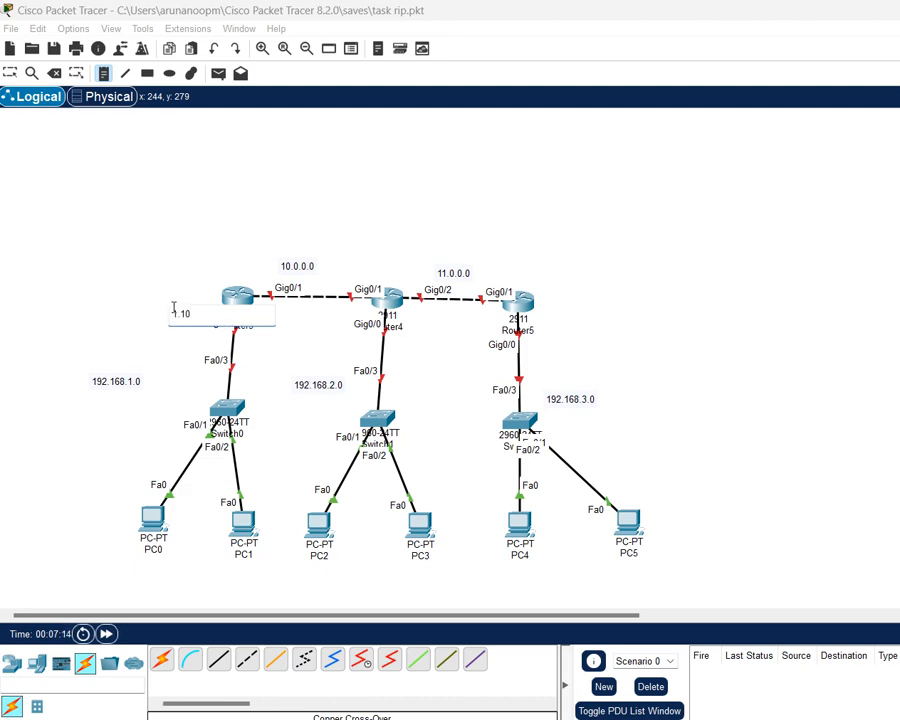
click(318, 318)
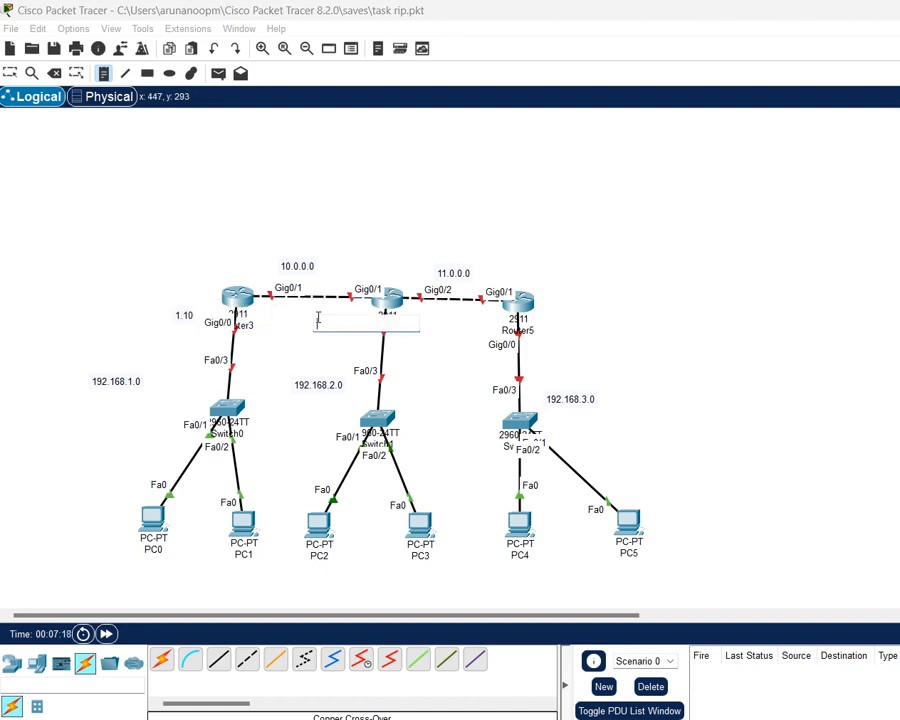
text(2.10)
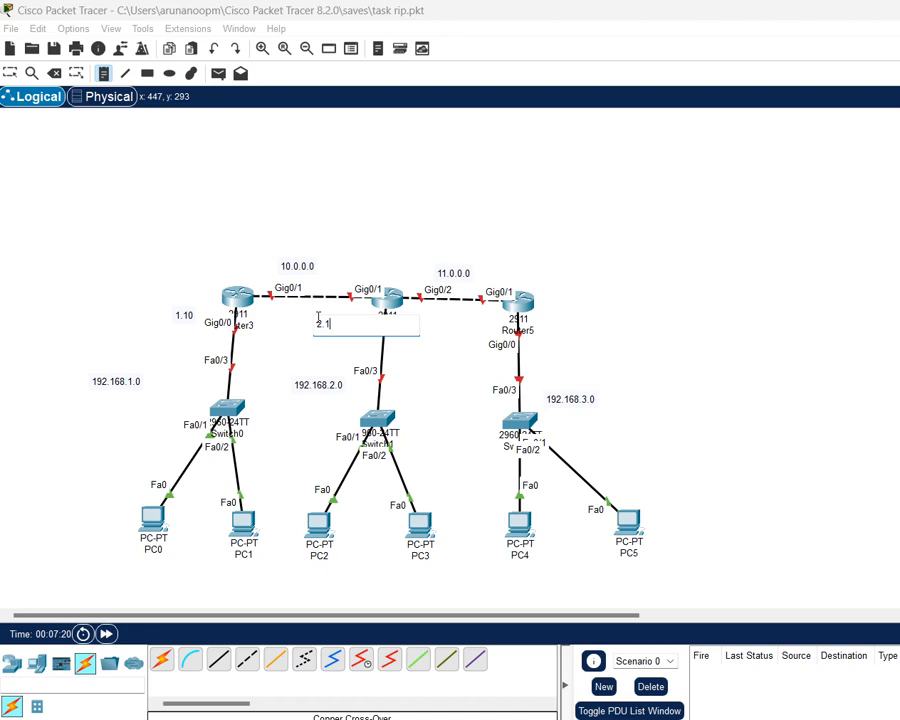
click(473, 320)
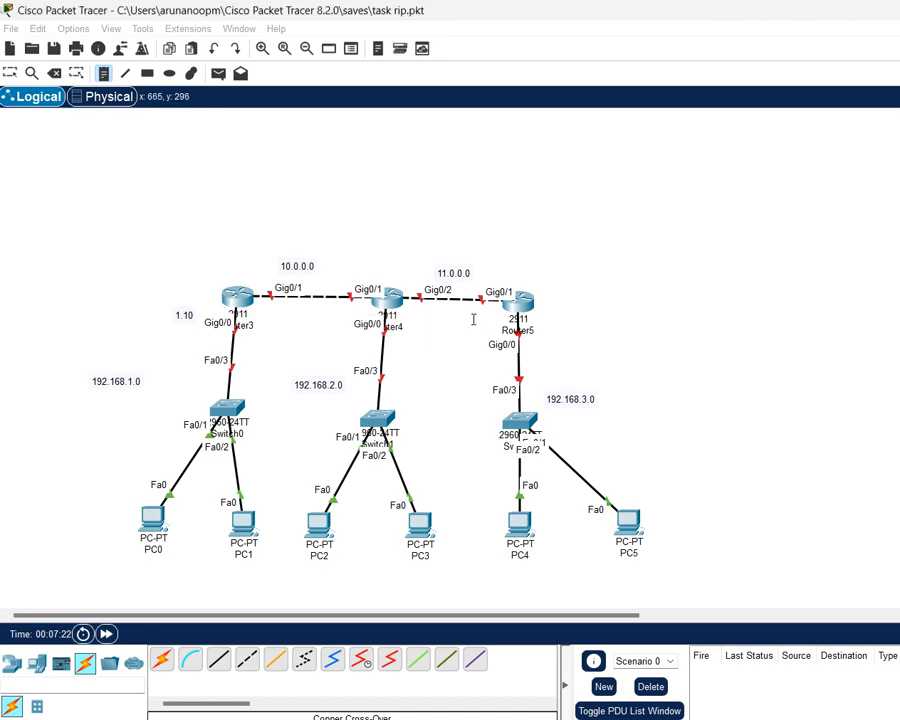
text(3.)
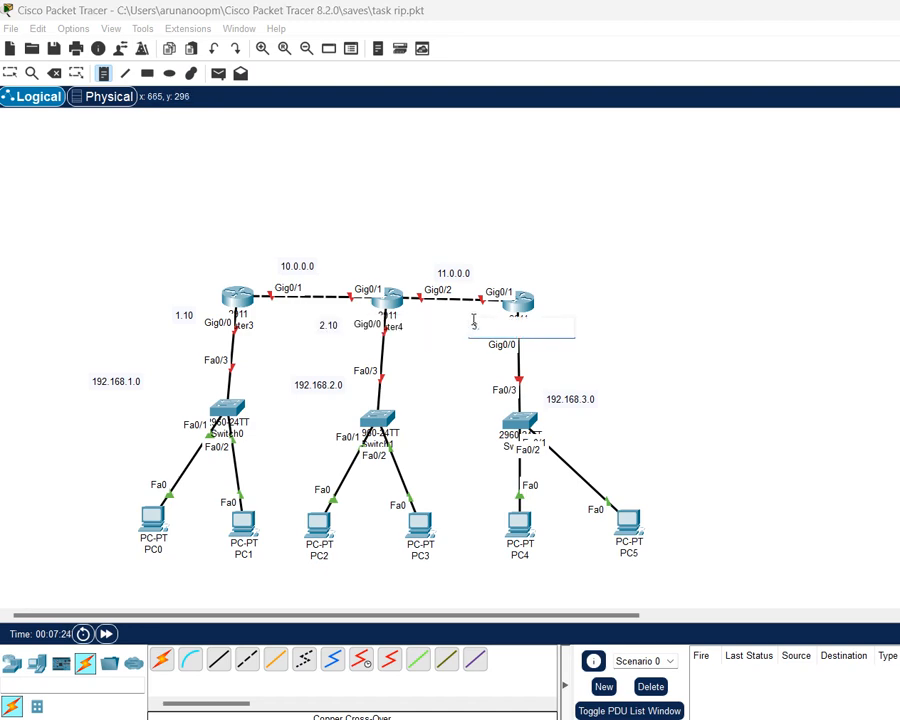
text(10)
key(Return)
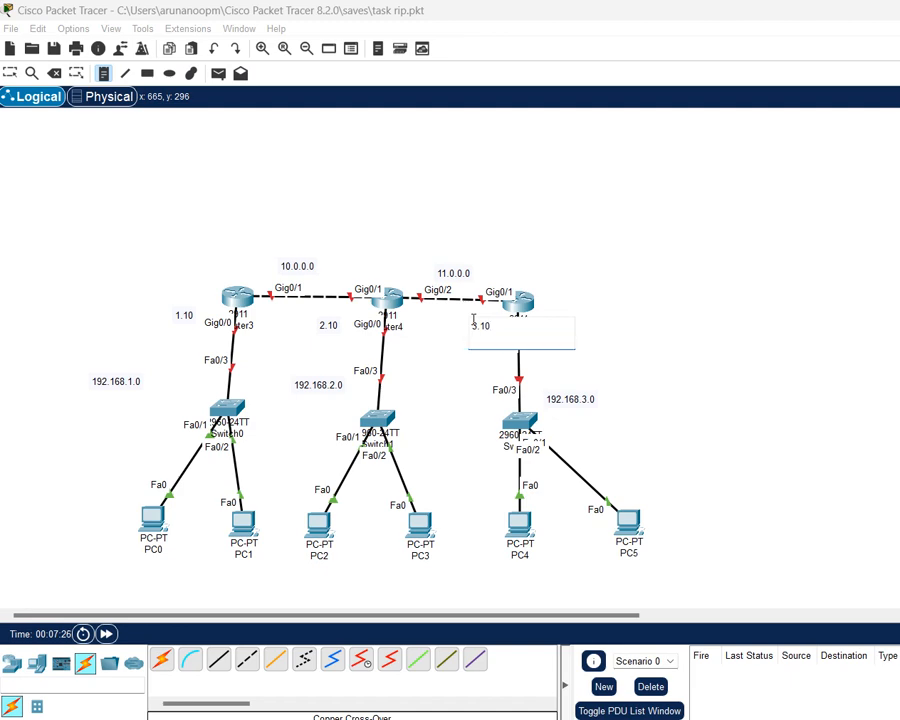
key(BackSpace)
click(546, 268)
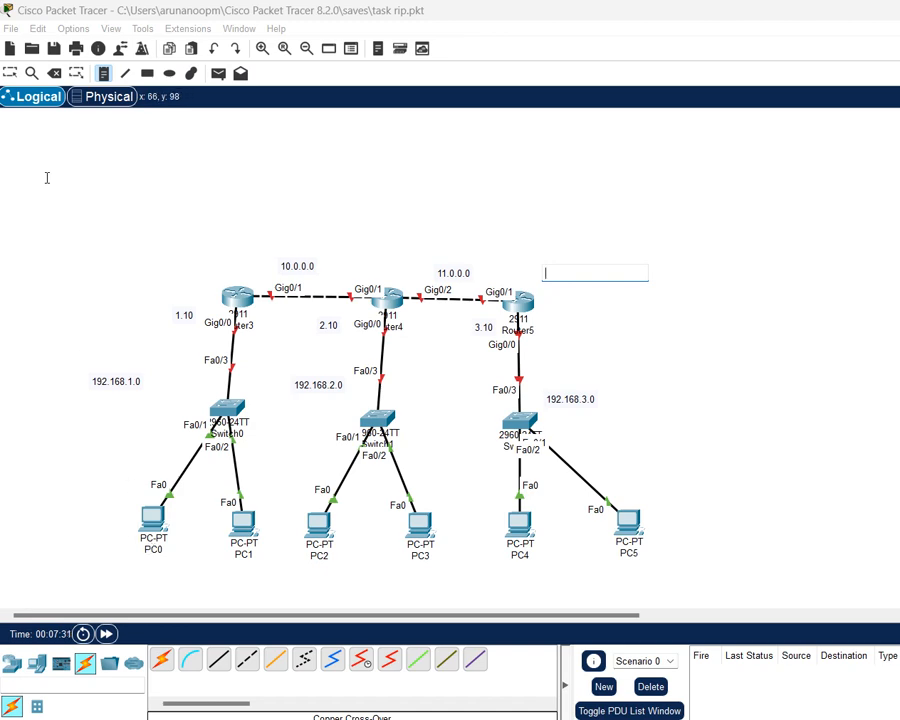
click(10, 73)
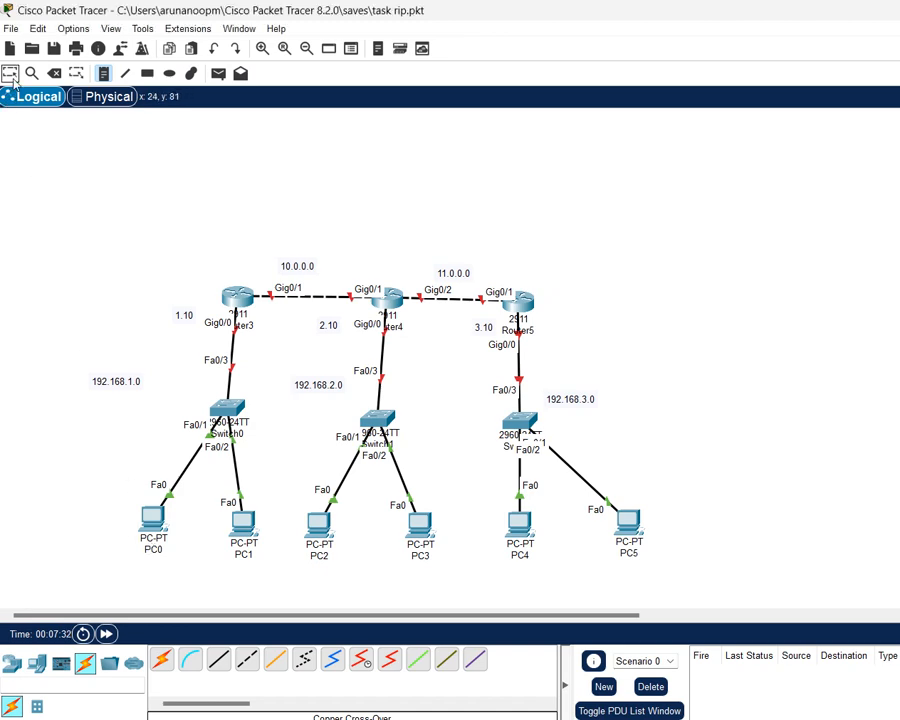
click(153, 550)
double_click(158, 551)
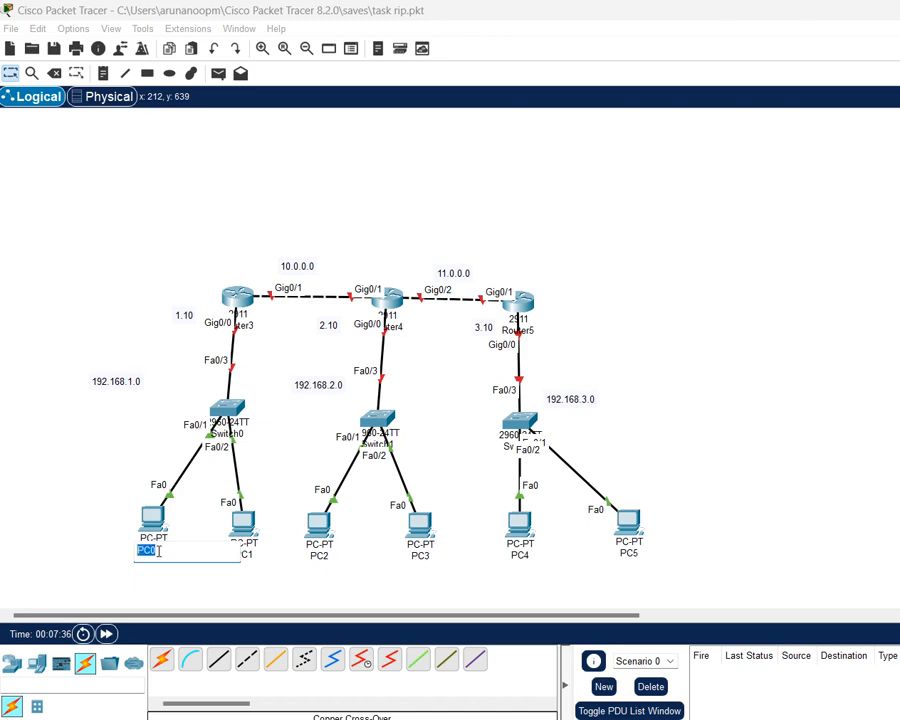
click(112, 539)
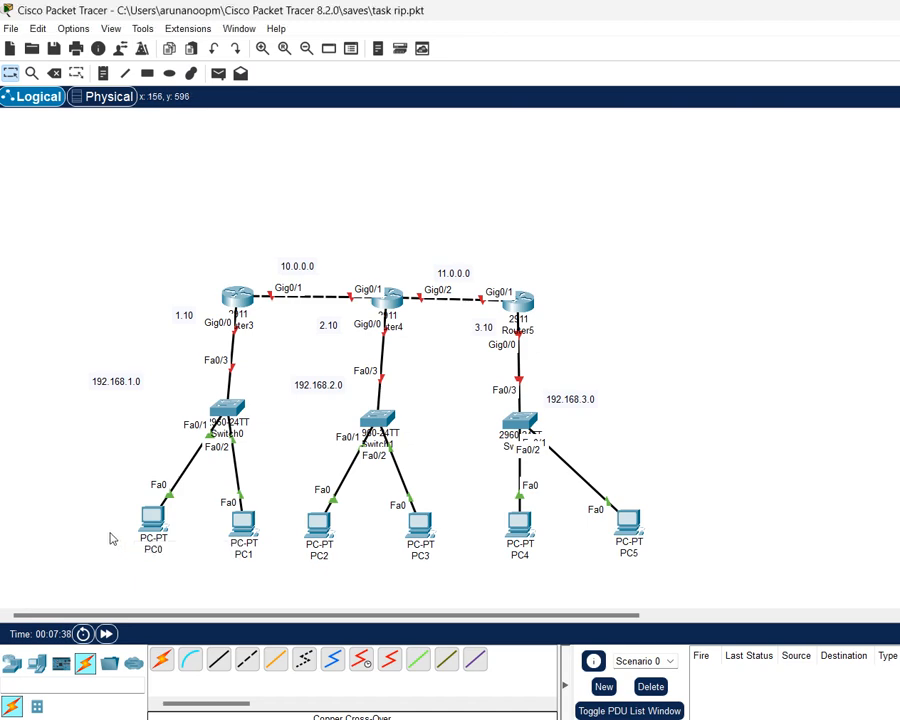
Place text notes 192.168.1.1 under PC0 and 192.168.1.2 under PC1.
click(104, 74)
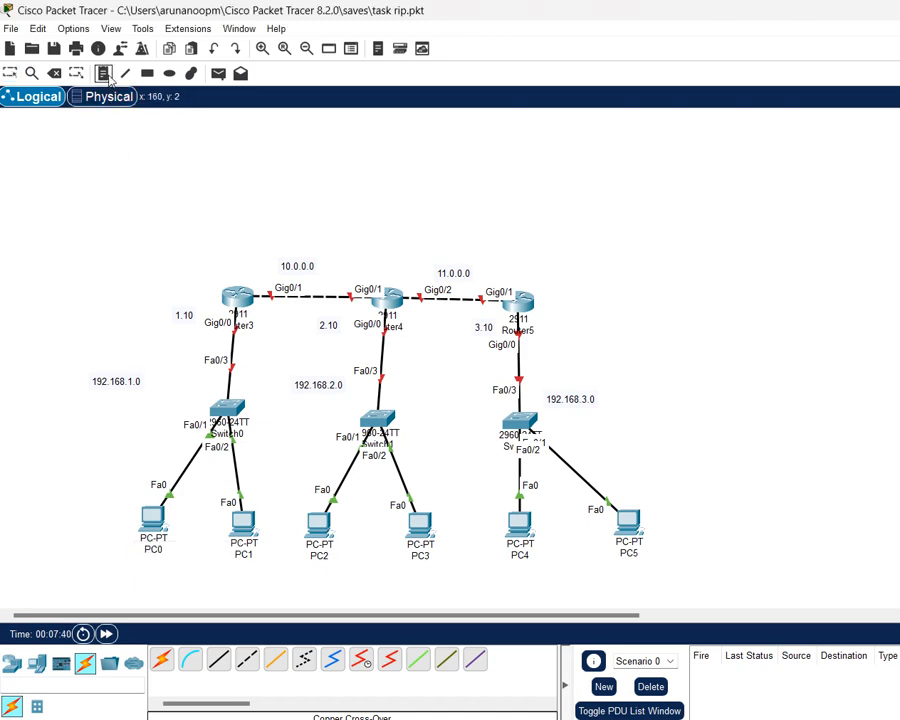
click(131, 564)
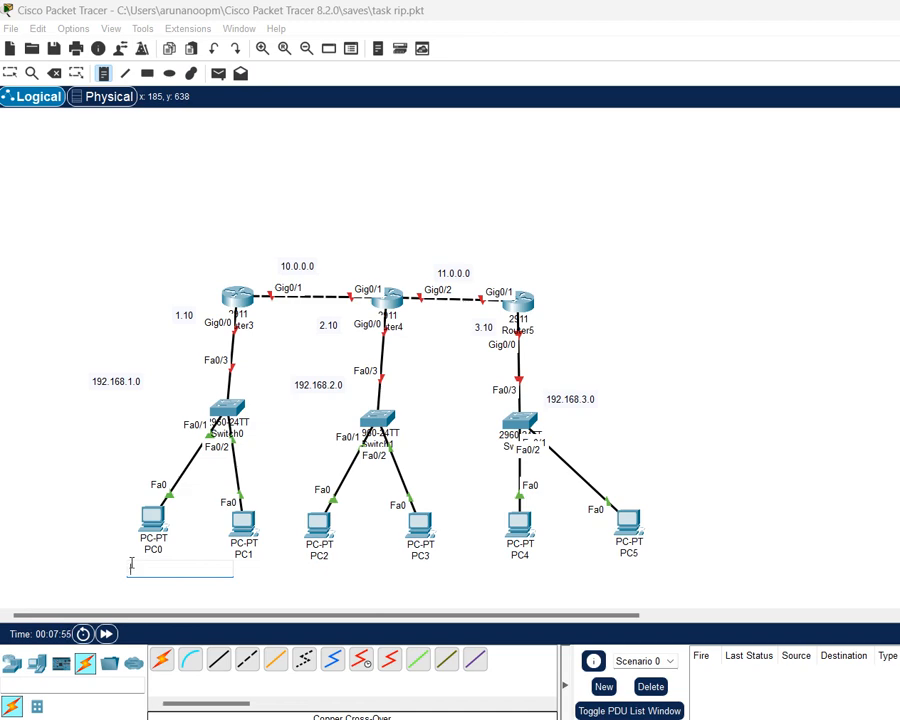
text(192.168.1.1)
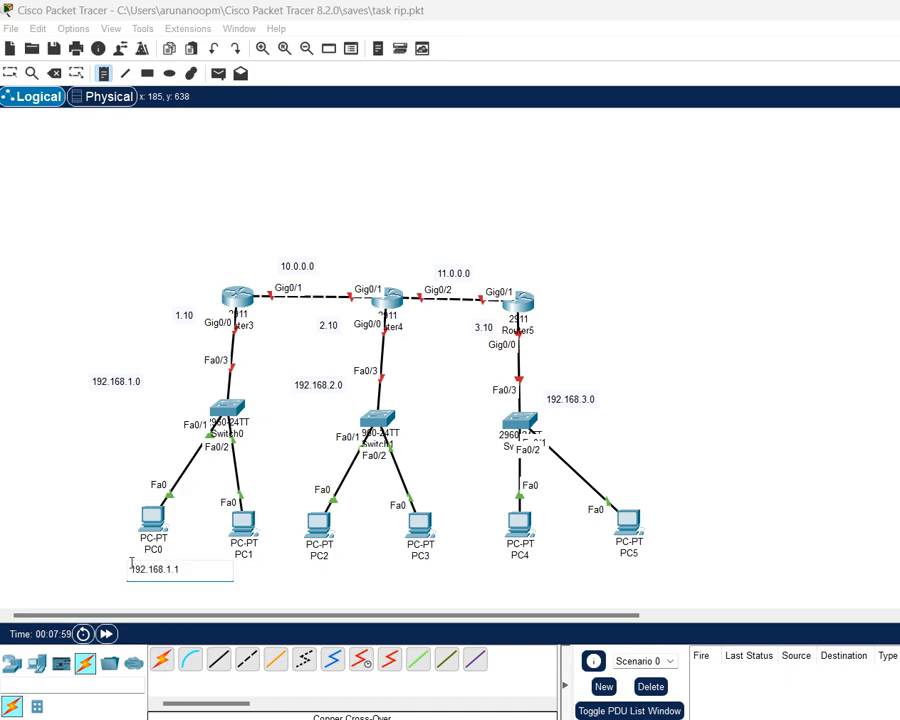
click(221, 587)
click(221, 570)
text(192.168.1.2)
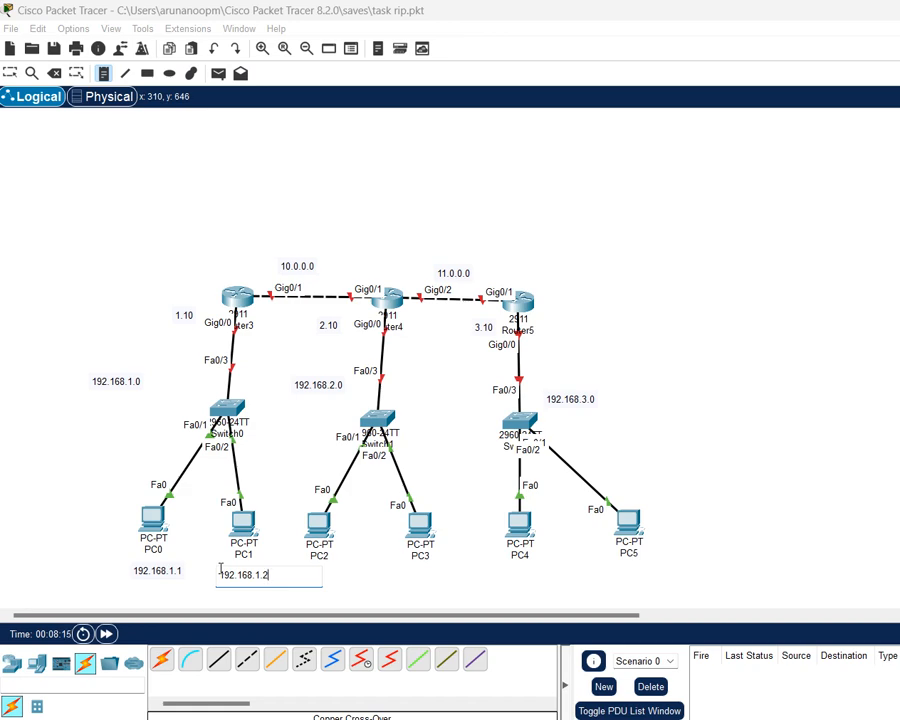
Place text notes 192.168.2.1 under PC2 and 2.2 under PC3.
click(294, 558)
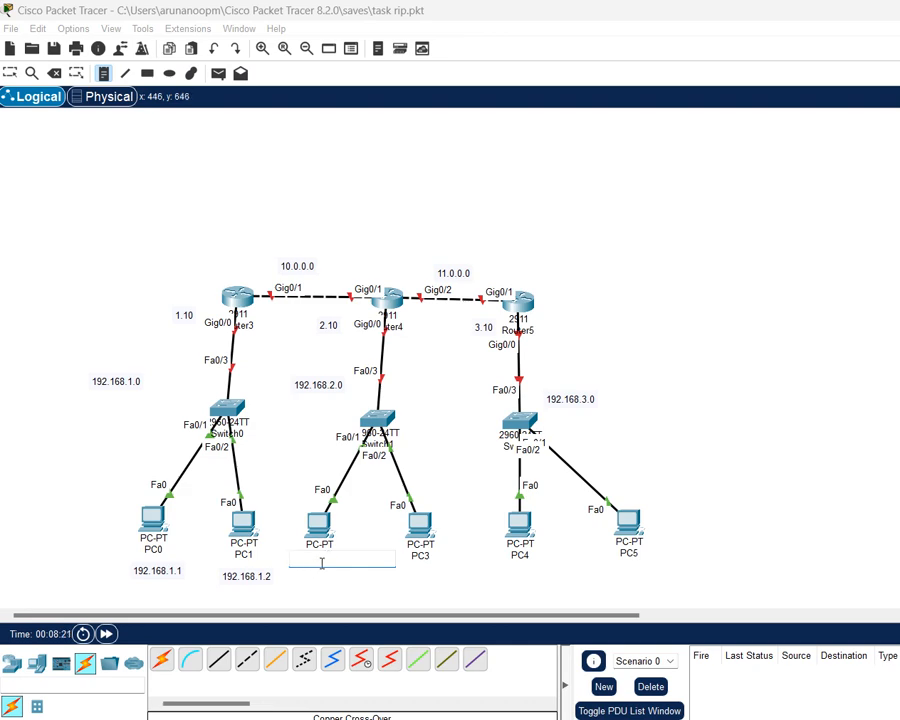
text(192.1)
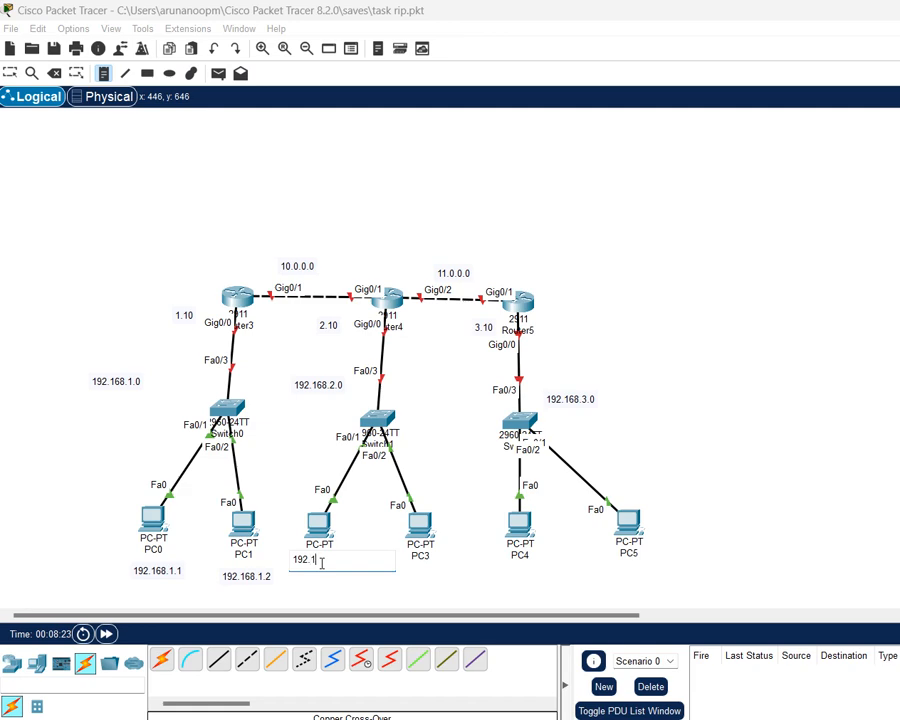
text(68.2.1)
click(404, 567)
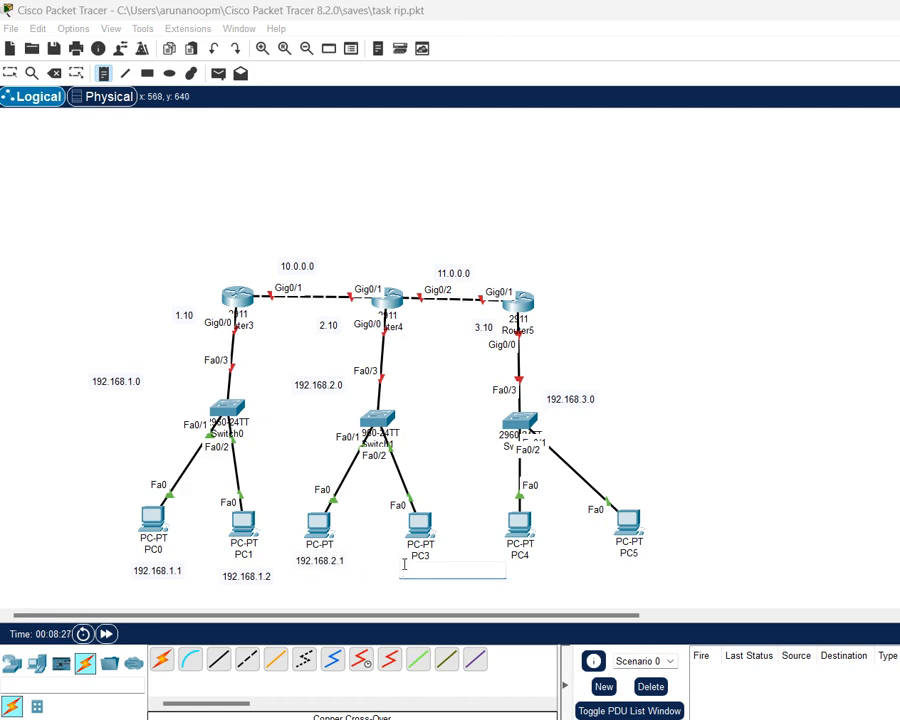
text(2.2)
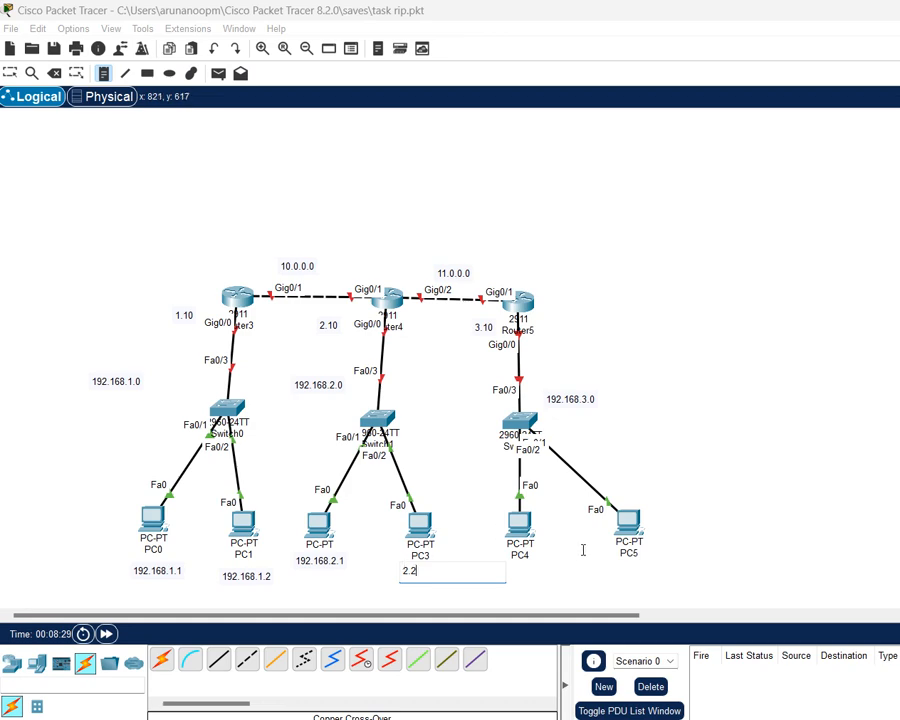
Place text notes 3.1 under PC4 and 3.2 under PC5.
click(518, 567)
text(3.1)
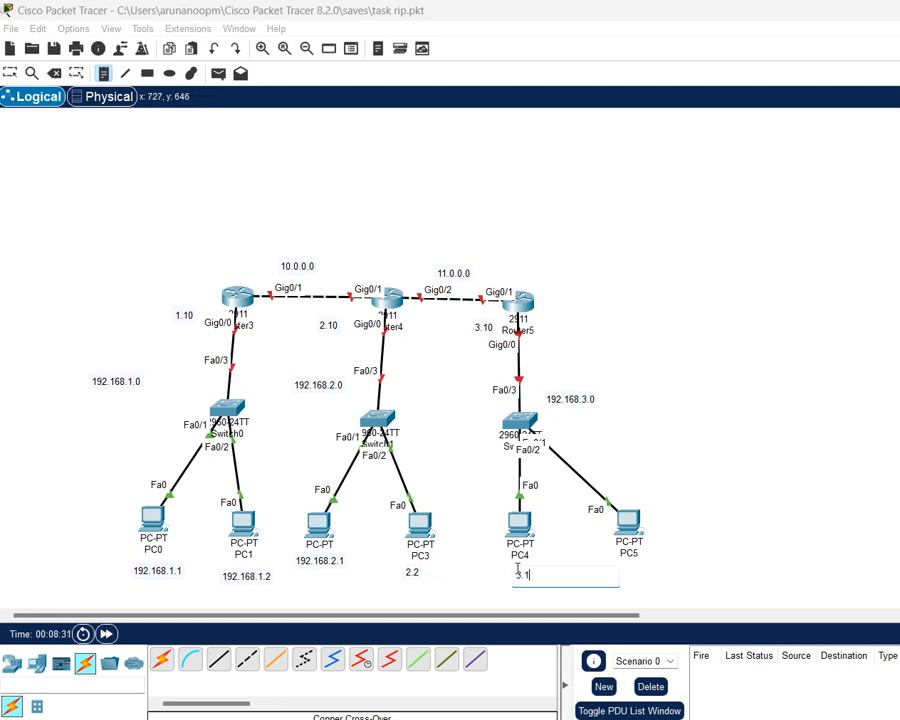
click(631, 566)
text(3.2)
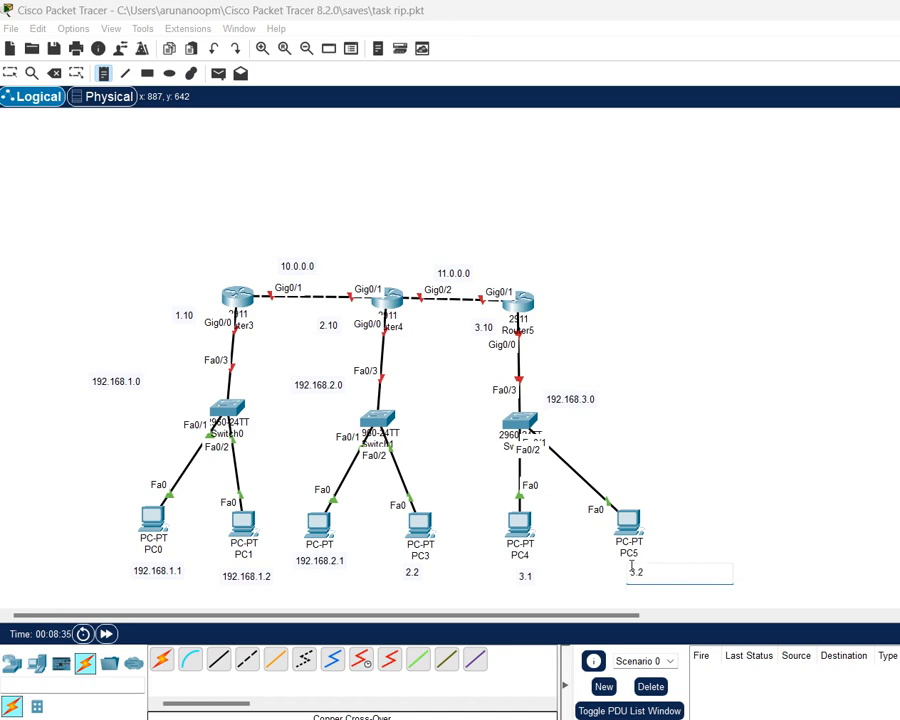
click(695, 424)
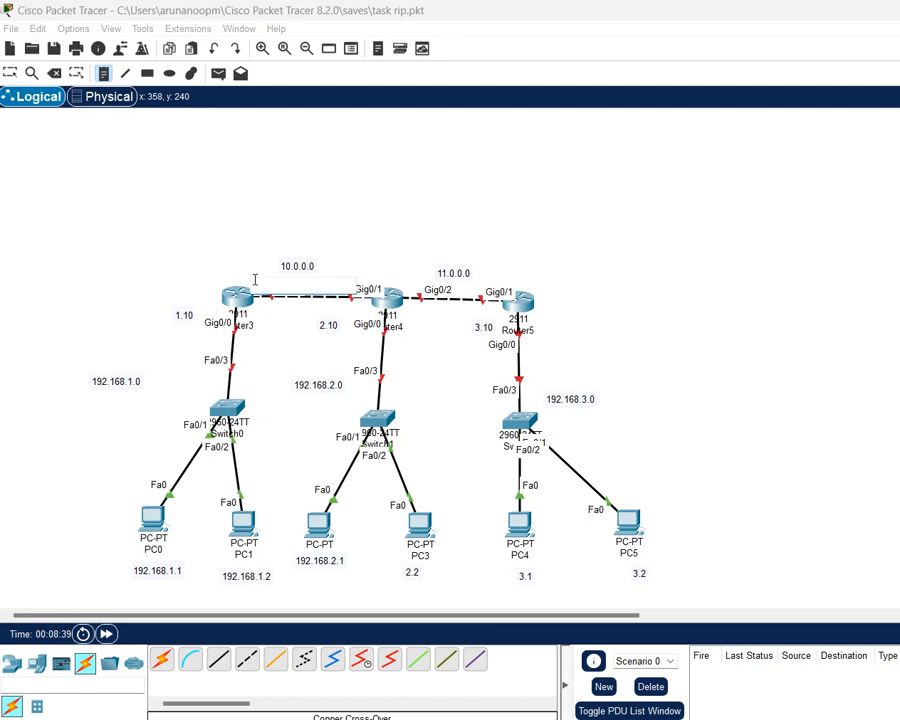
Label the Router3–Router4 link ends with text notes 10.0.0.1 beside Router3 and 10.0.0.2 beside Router4.
text(10.0.0.0)
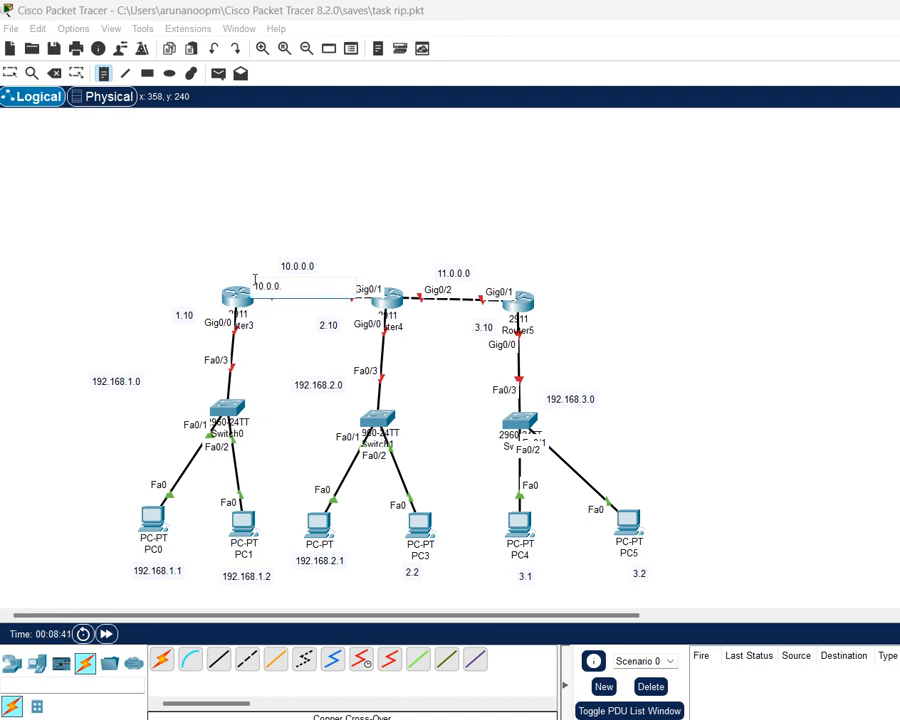
key(BackSpace)
text(1)
click(334, 308)
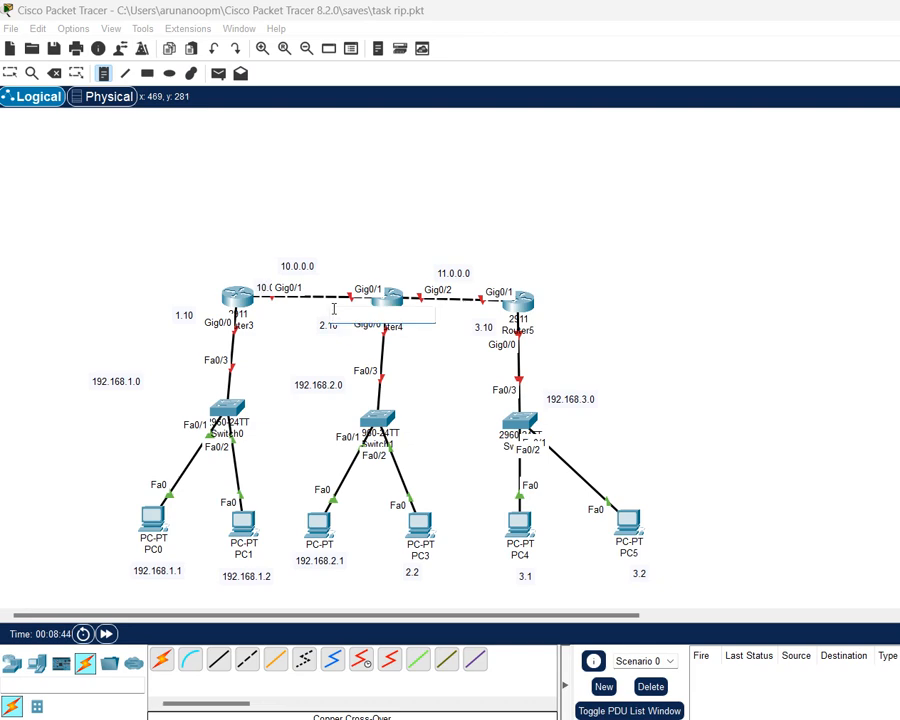
text(10.0.0)
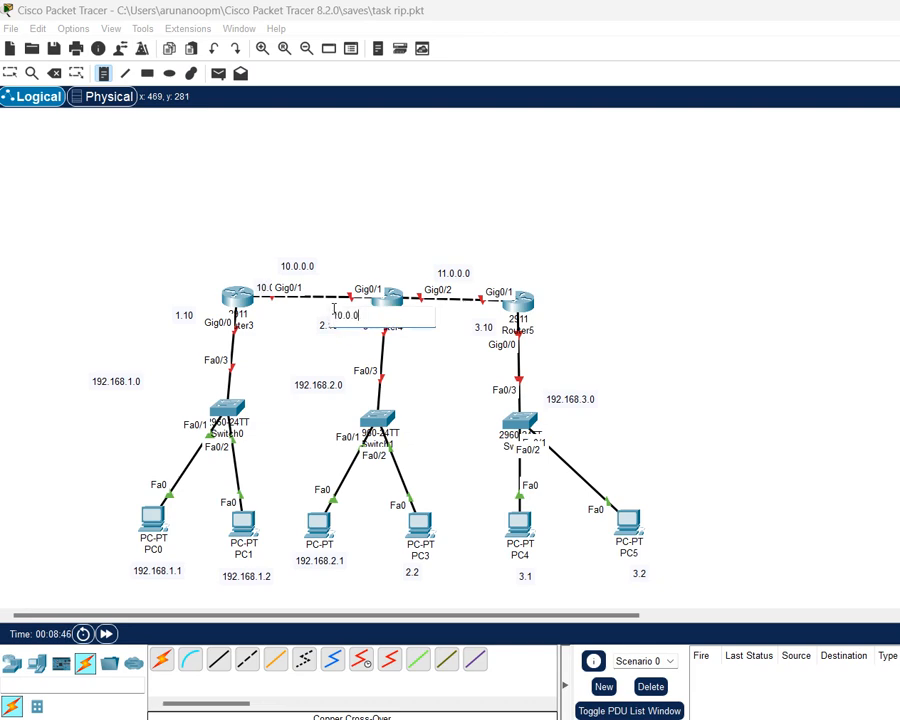
text(.2)
Label the Router4–Router5 link ends with text notes 11.0.0.1 beside Router4 and 11.0.0.2 beside Router5, and return to the selection tool.
click(406, 279)
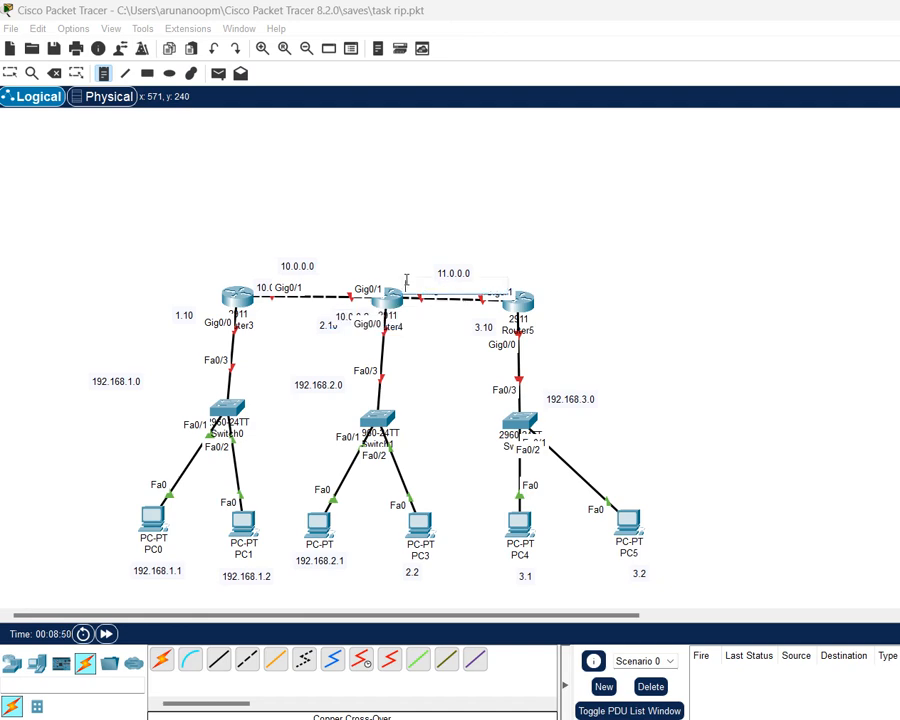
text(11)
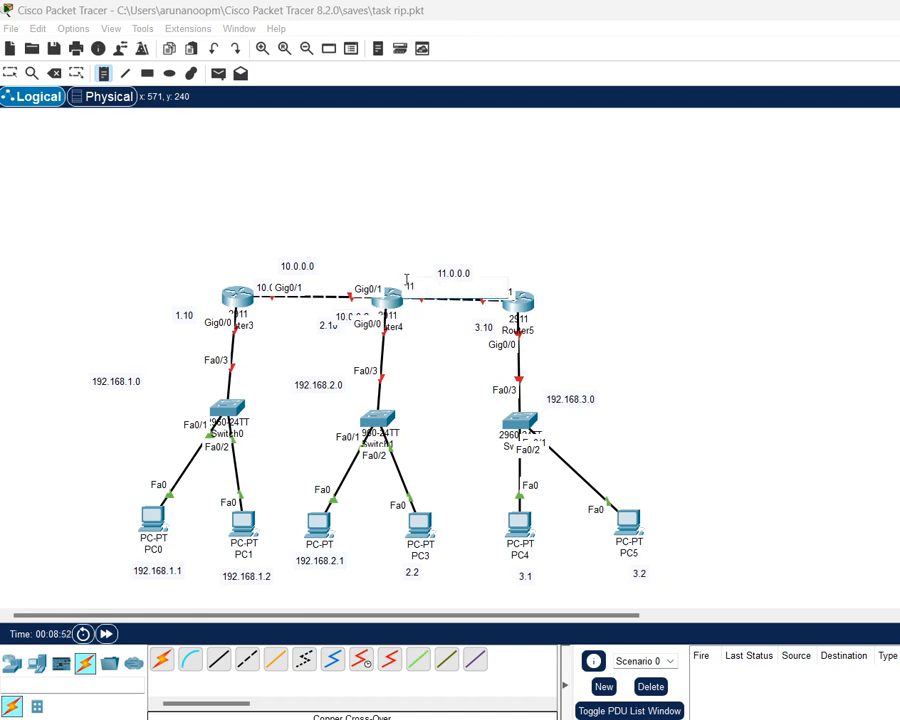
text(.0.0.1)
click(519, 276)
text(11)
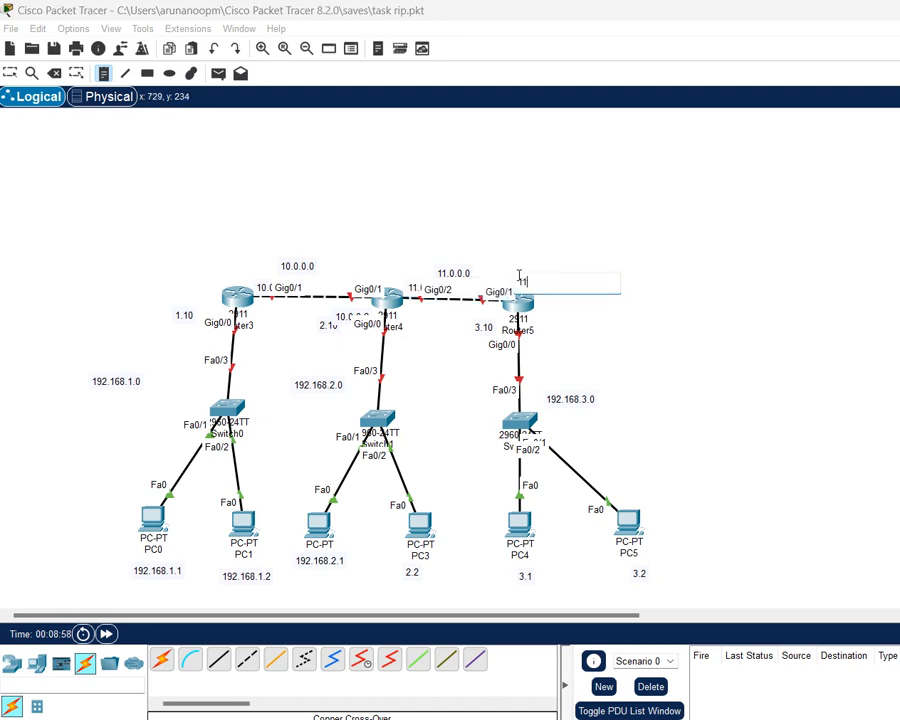
text(.0.0.2)
click(504, 231)
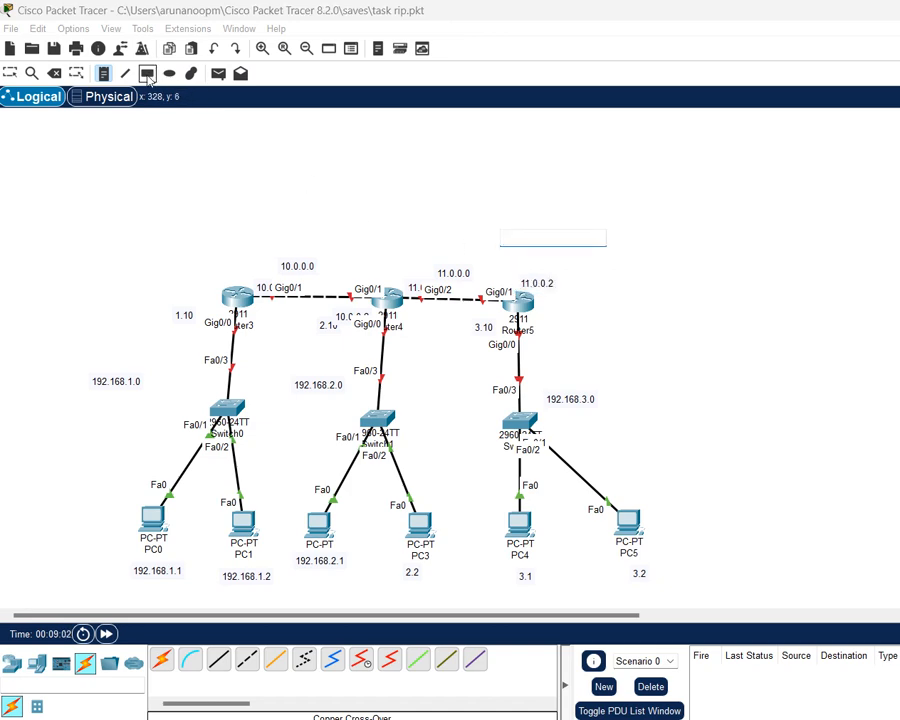
click(10, 73)
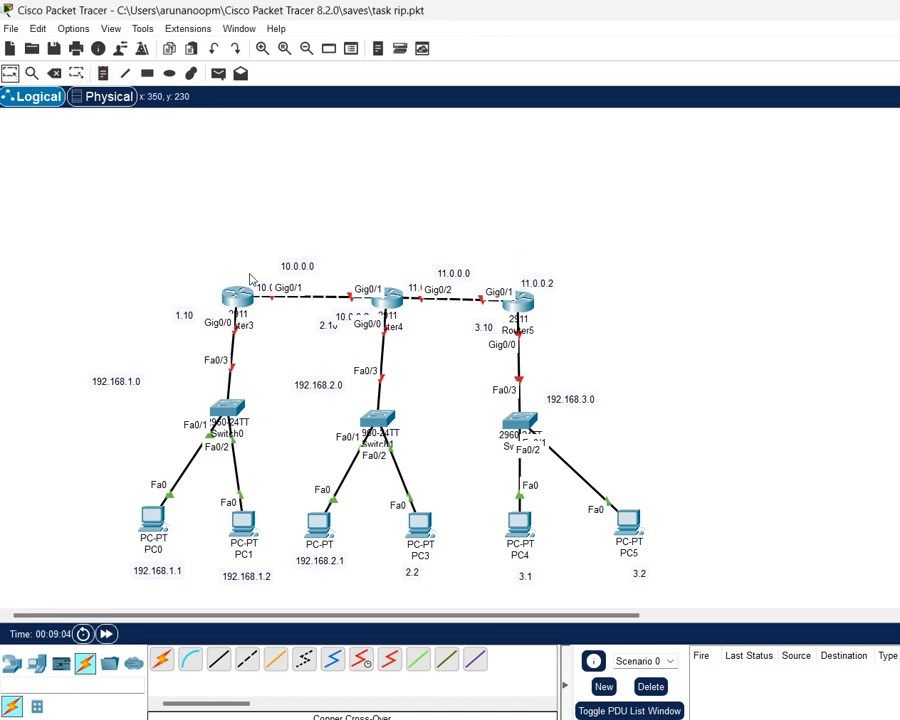
Move the 10.0.0.1 and 11.0.0.1 notes above their routers, shift the 10.0.0.0 note towards Router4, and save the file.
drag(267, 295, 250, 278)
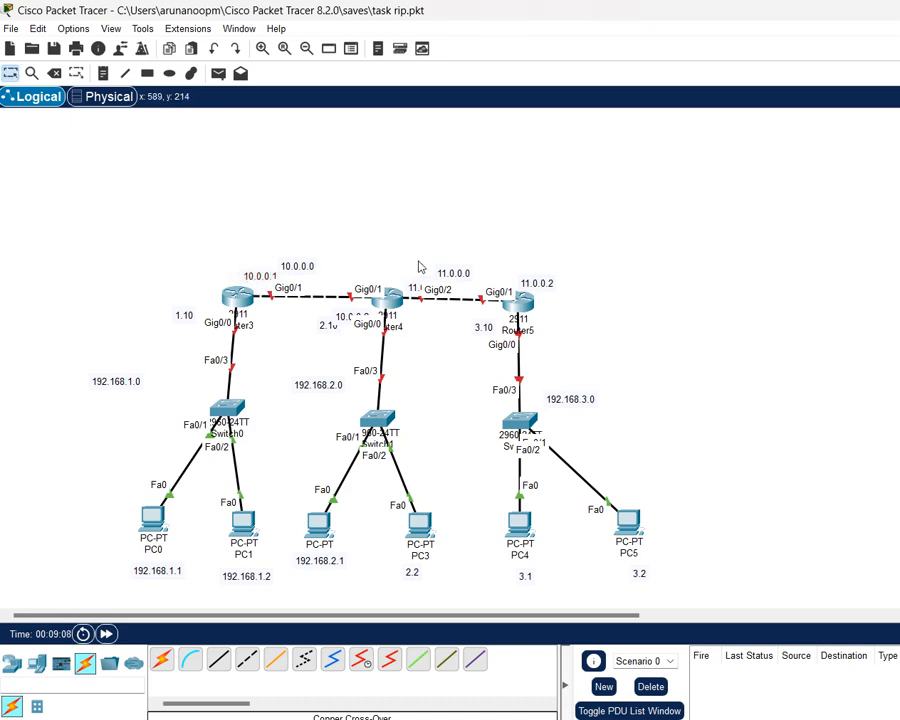
drag(302, 266, 318, 277)
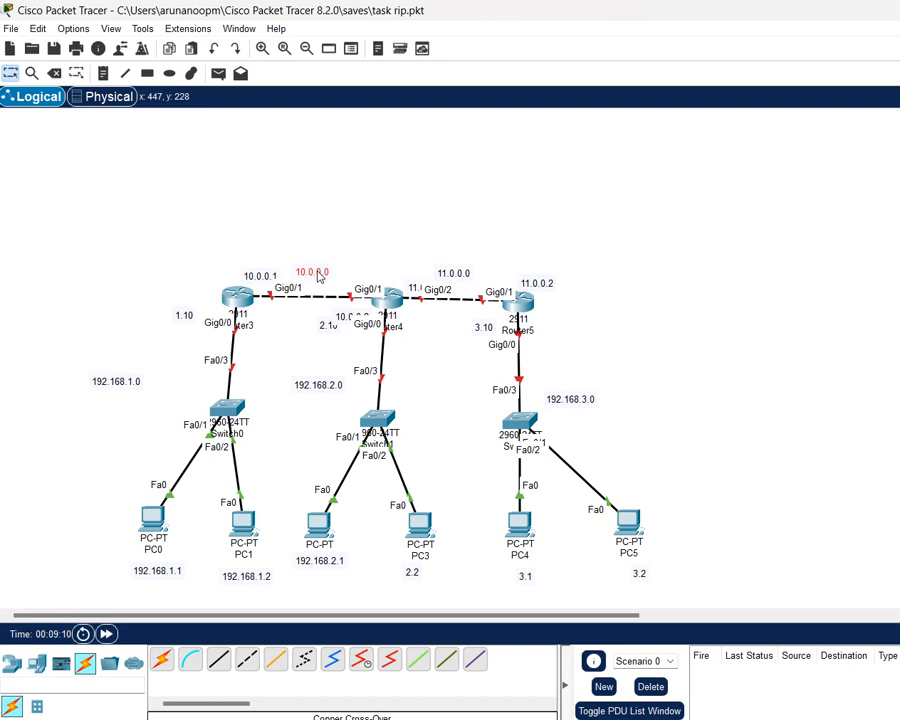
click(415, 291)
drag(416, 296, 399, 285)
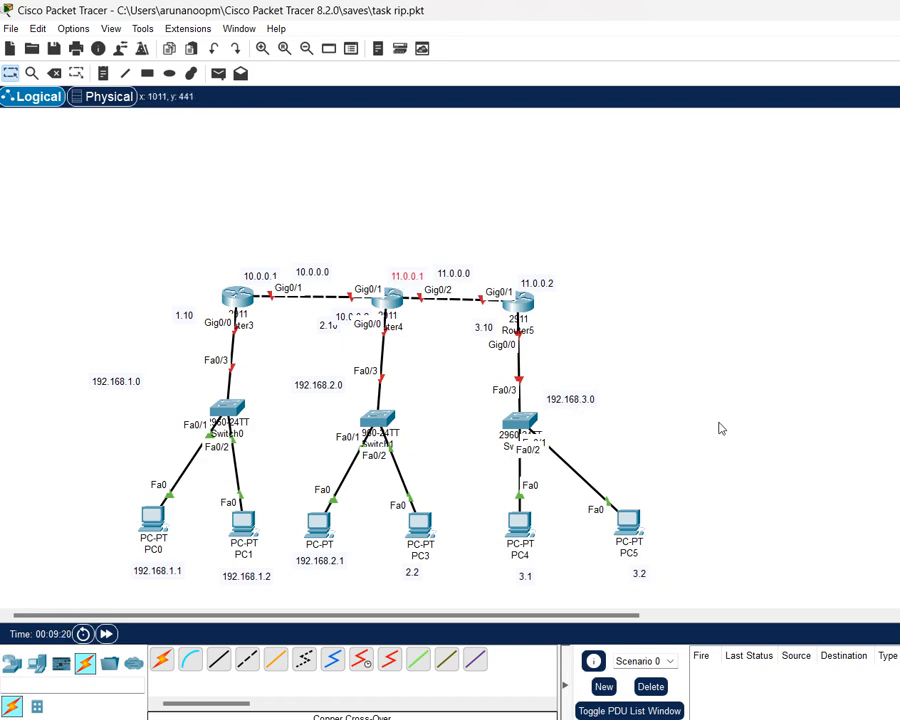
key(ctrl+s)
Configure PC0 with static IPv4 address 192.168.1.1, subnet mask 255.255.255.0 and default gateway 192.168.1.10.
click(150, 524)
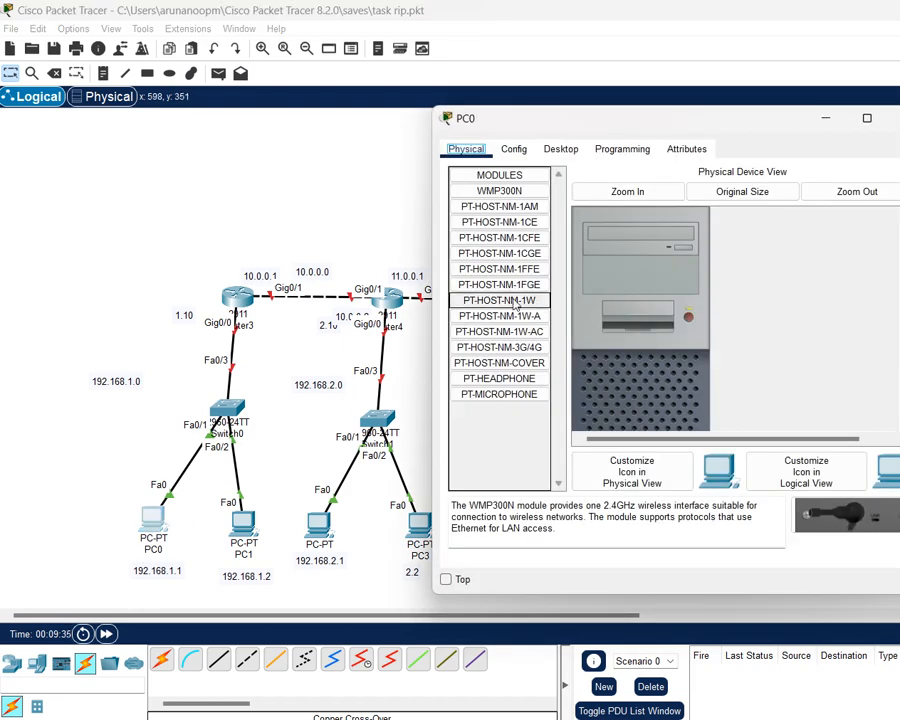
click(561, 148)
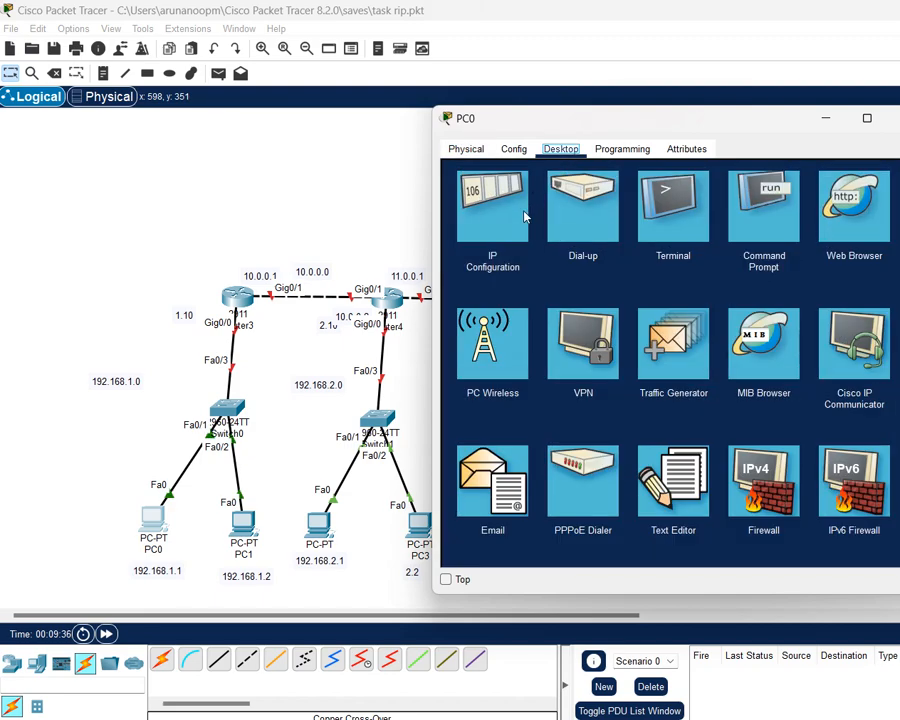
click(526, 212)
click(626, 256)
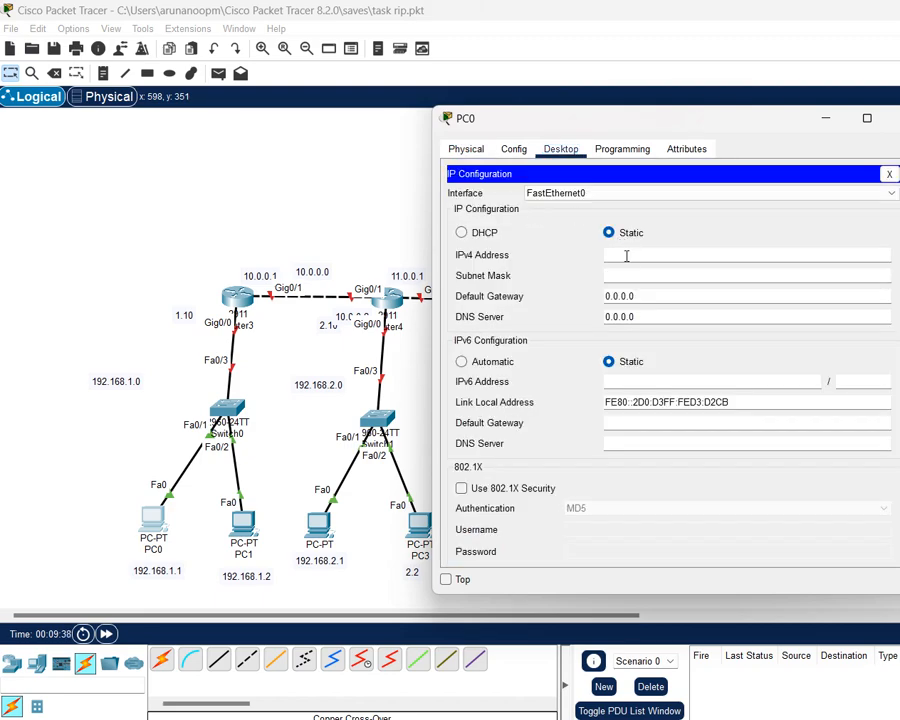
text(192.168.1.1)
key(ctrl+a)
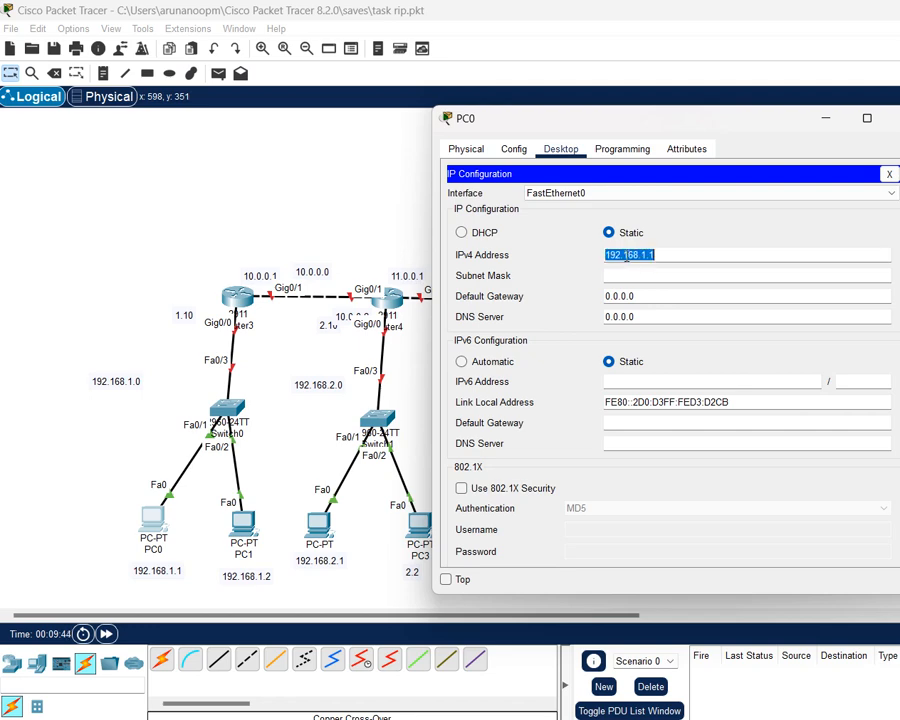
key(Tab)
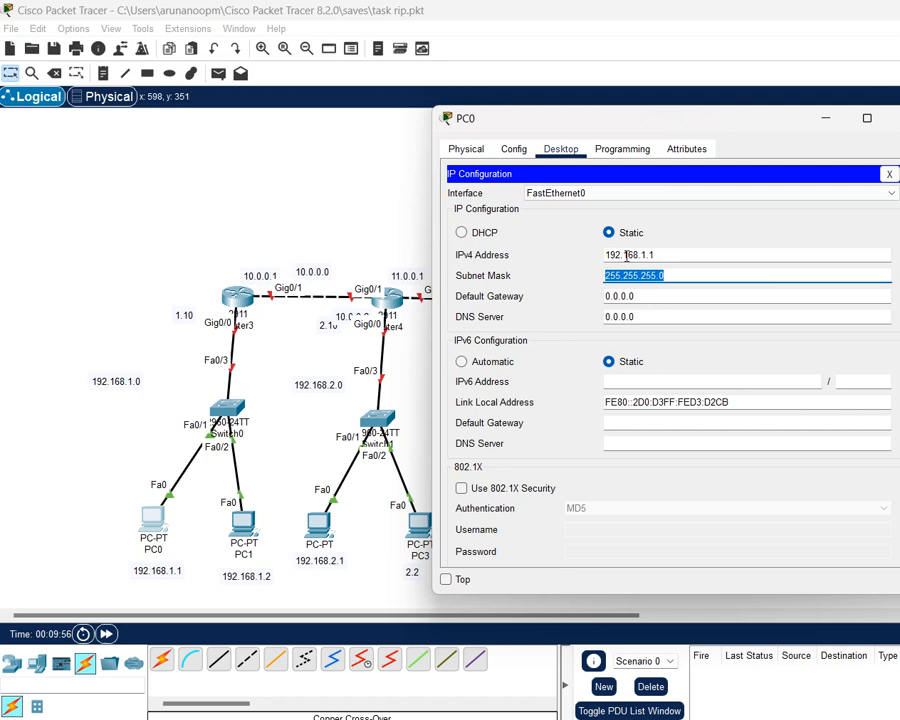
key(Tab)
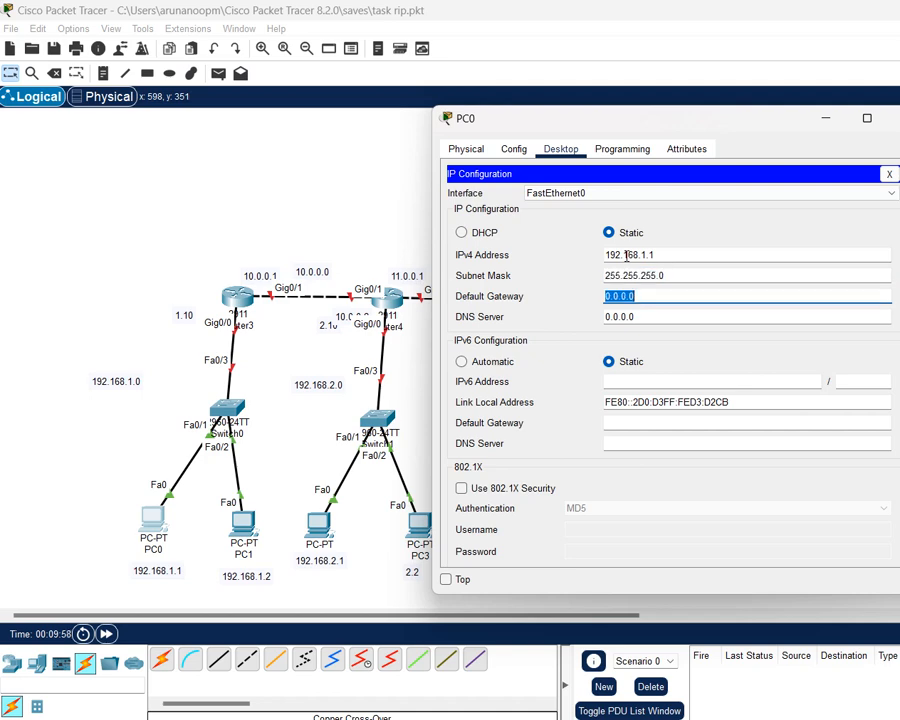
text(192.168.1.10)
key(Tab)
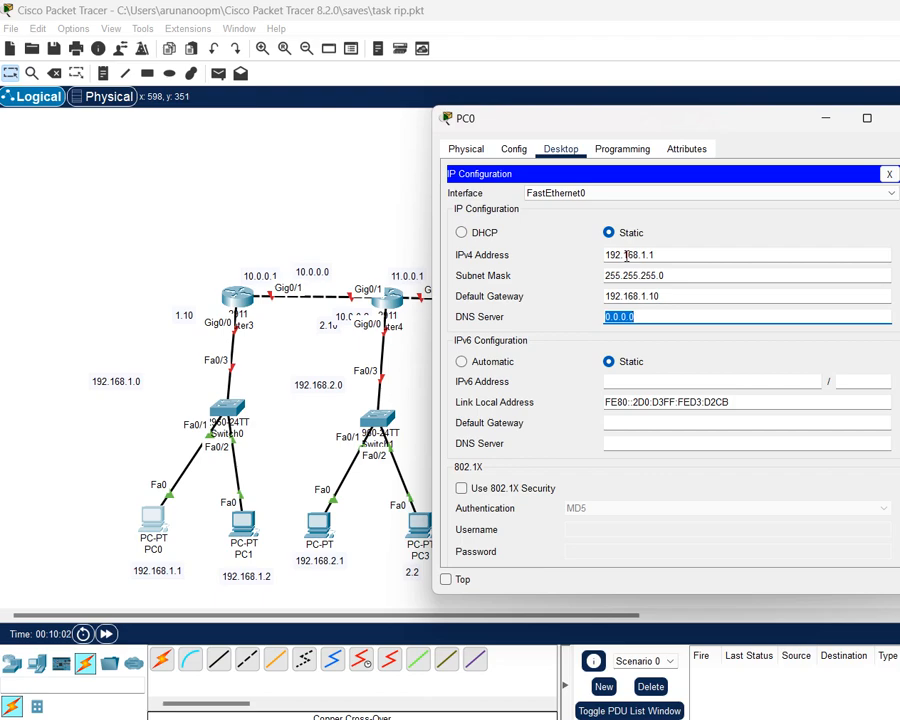
click(897, 118)
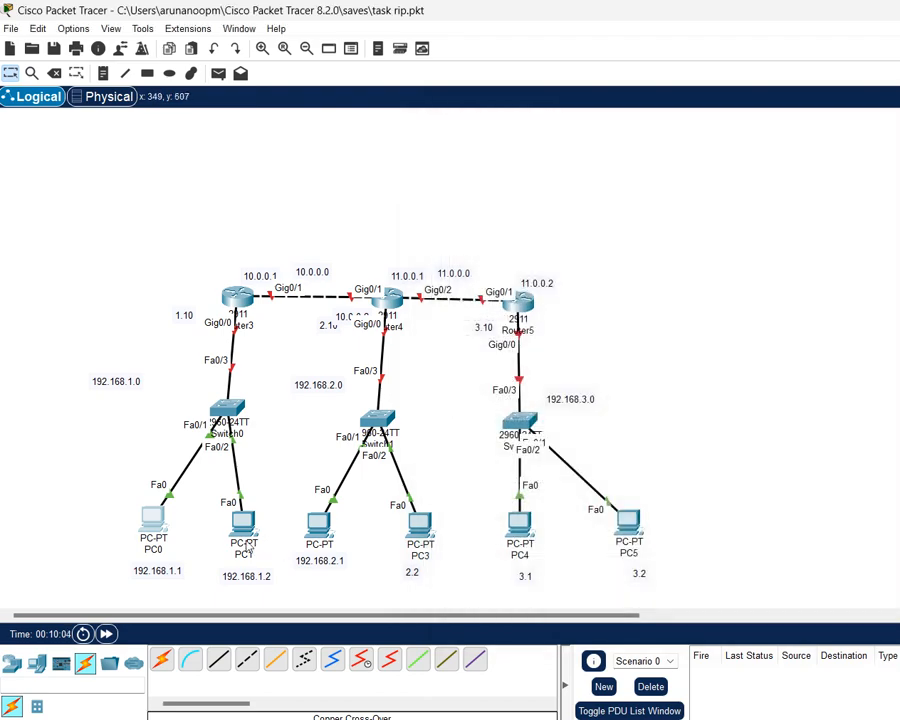
Configure PC1 with static IPv4 address 192.168.1.2, subnet mask 255.255.255.0 and default gateway 192.168.1.10.
click(240, 535)
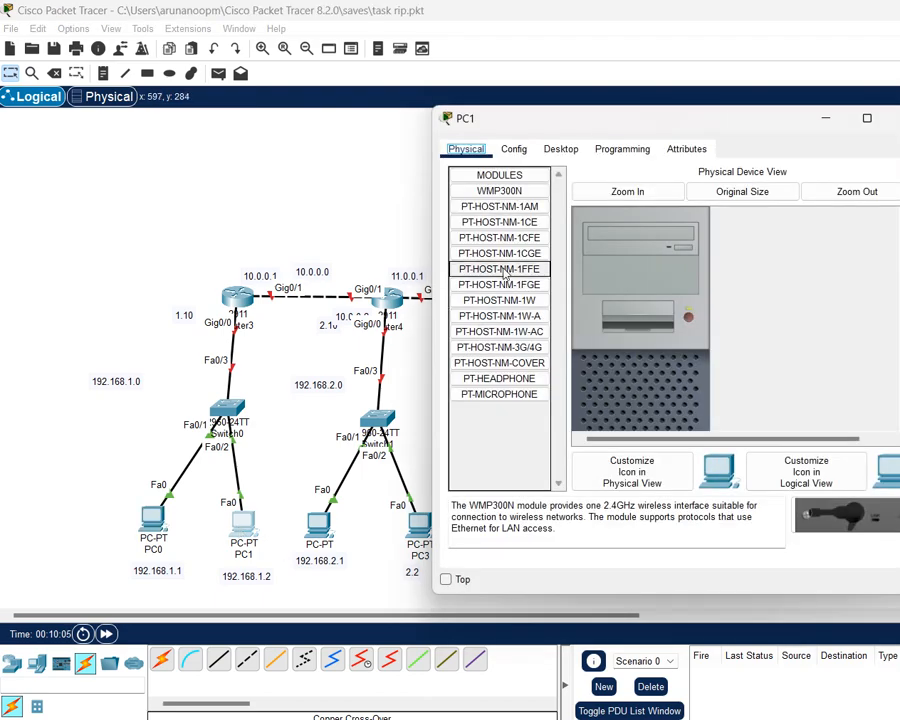
click(566, 154)
click(492, 258)
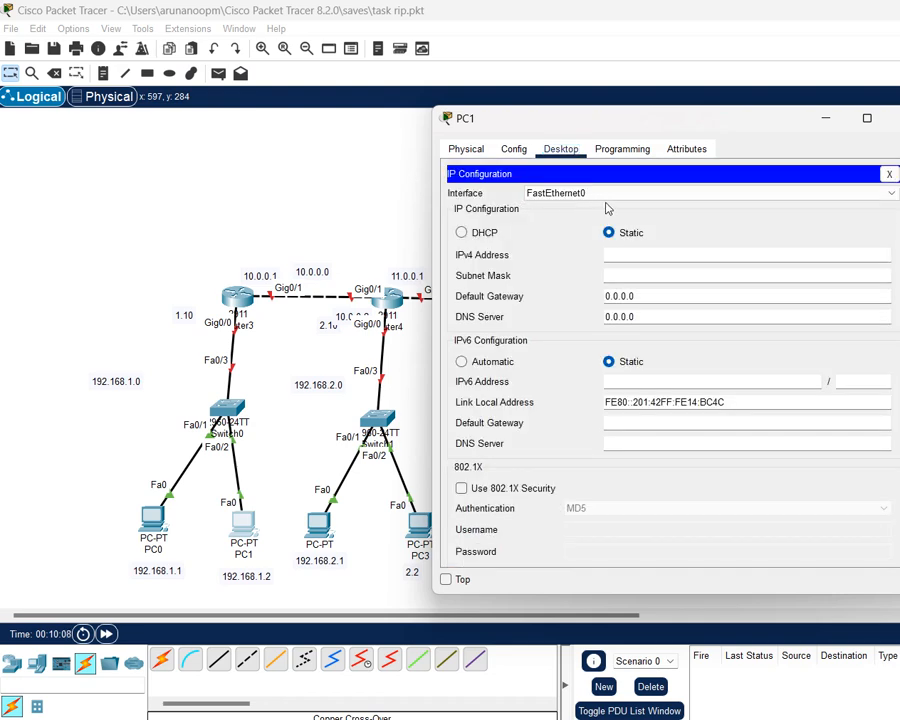
text(192.168.1.1)
key(BackSpace)
text(2)
key(Tab)
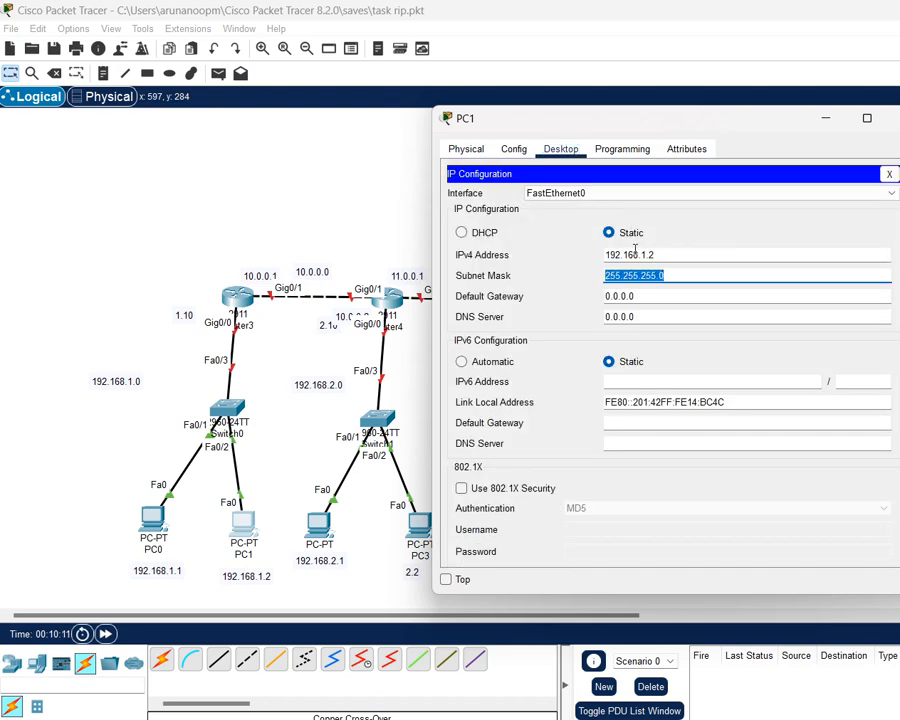
key(Tab)
text(192.168.1.1)
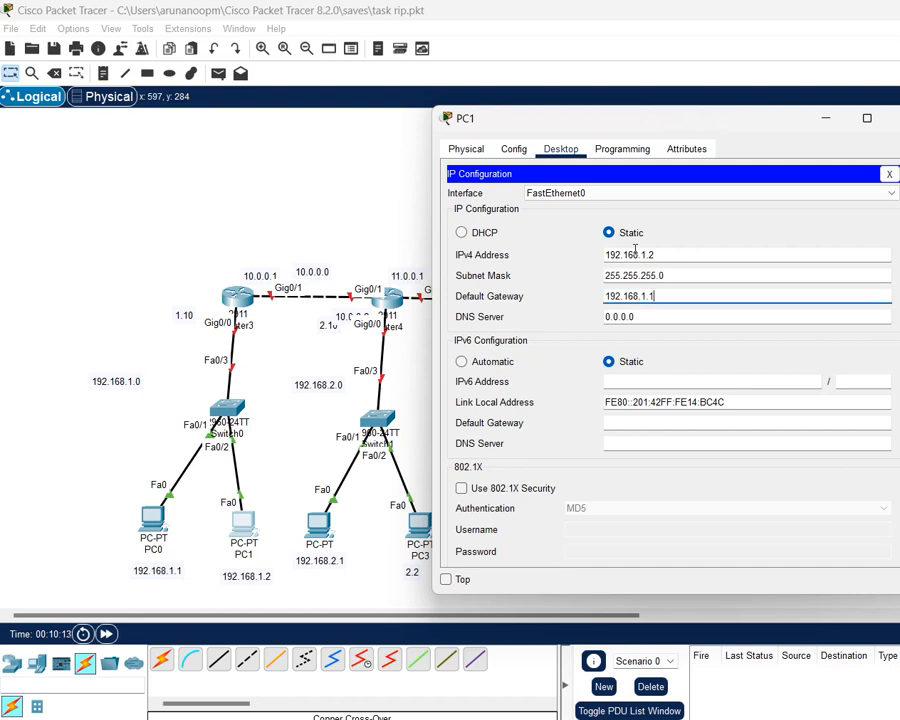
text(0)
key(Tab)
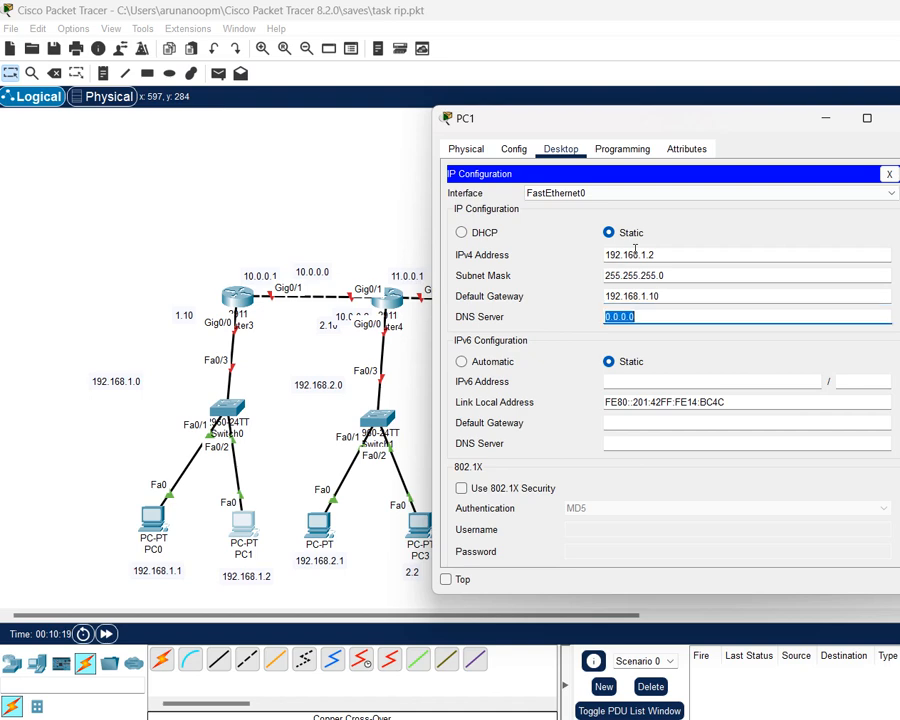
Close PC1's configuration window and save the network file.
click(898, 118)
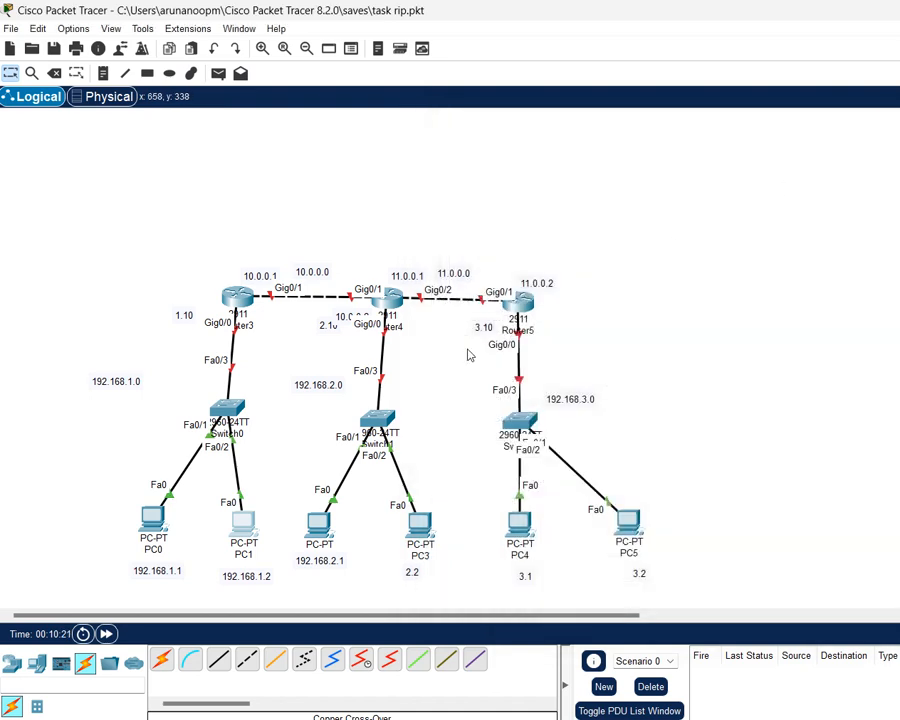
key(ctrl+s)
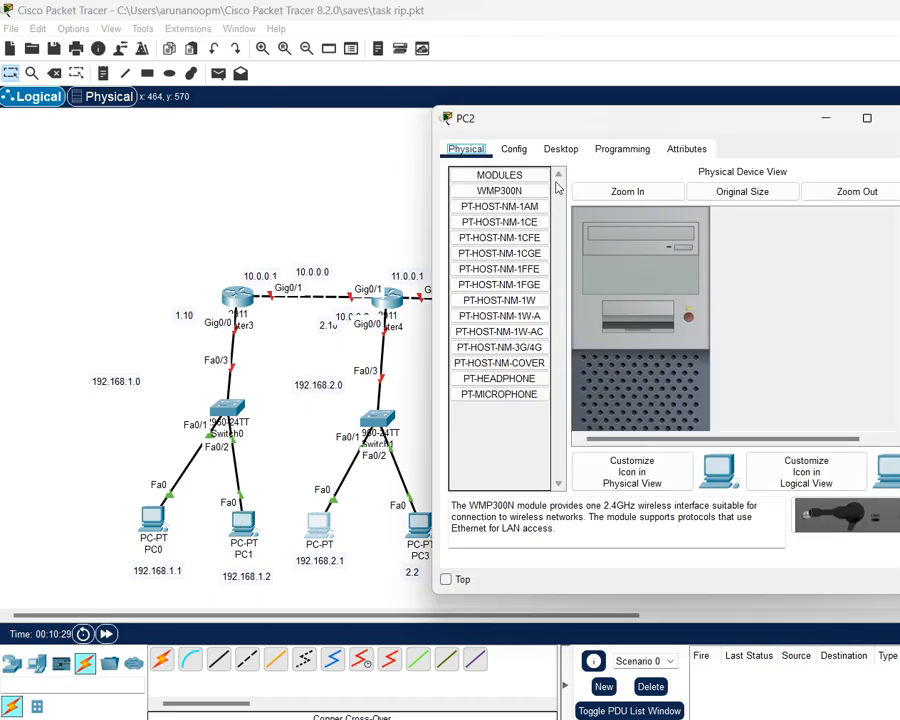
Configure PC2 with static IPv4 address 192.168.2.1, subnet mask 255.255.255.0 and default gateway 192.168.2.10.
click(561, 149)
click(495, 228)
click(629, 253)
text(192.168.1)
key(BackSpace)
text(2.1)
double_click(629, 254)
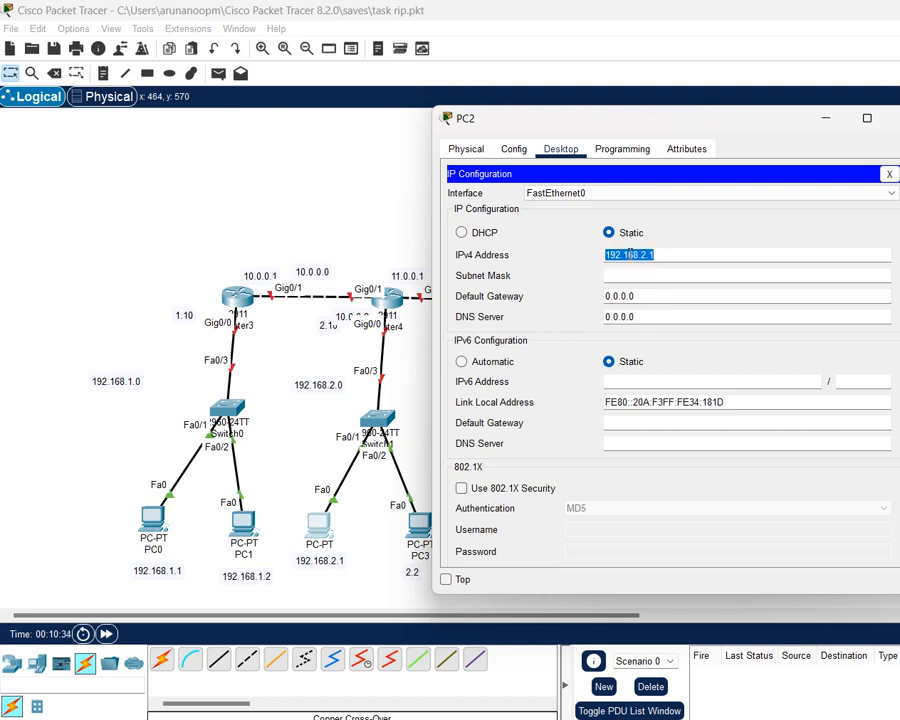
key(Tab)
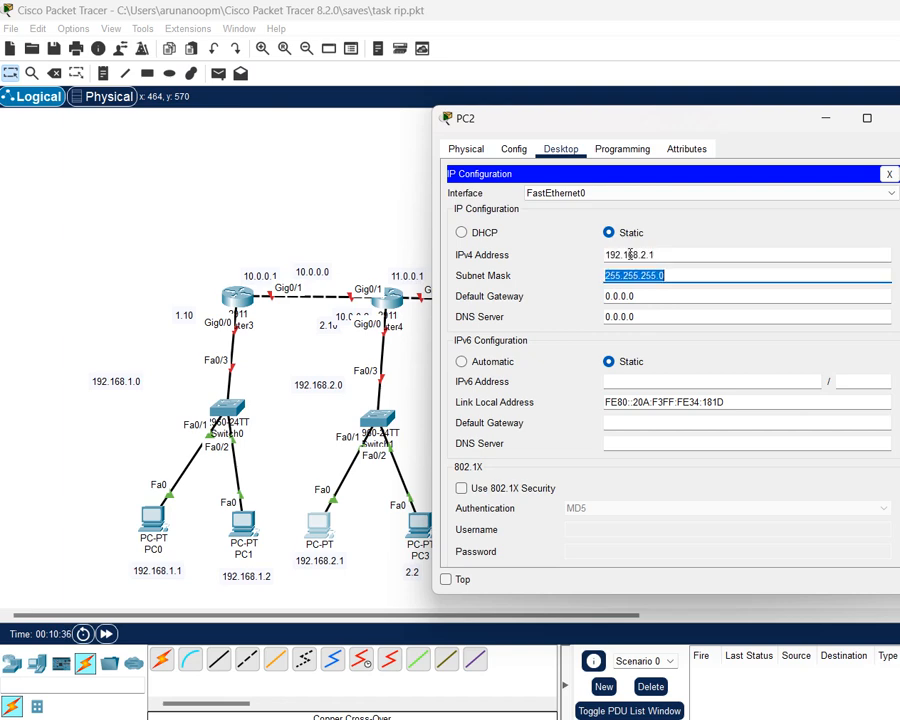
key(Tab)
text(192.168.2.1)
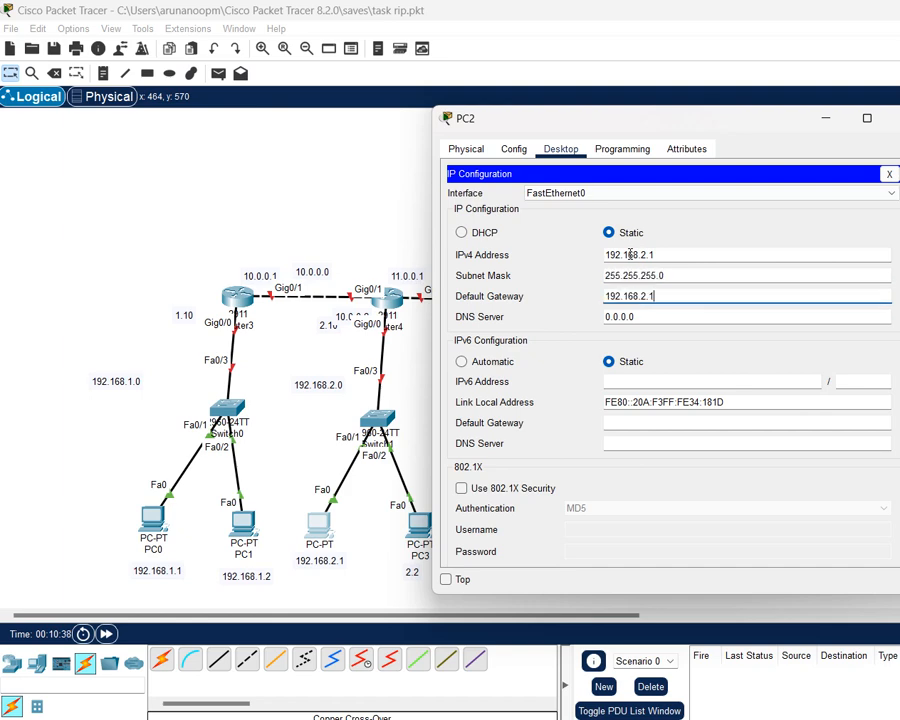
text(0)
key(Tab)
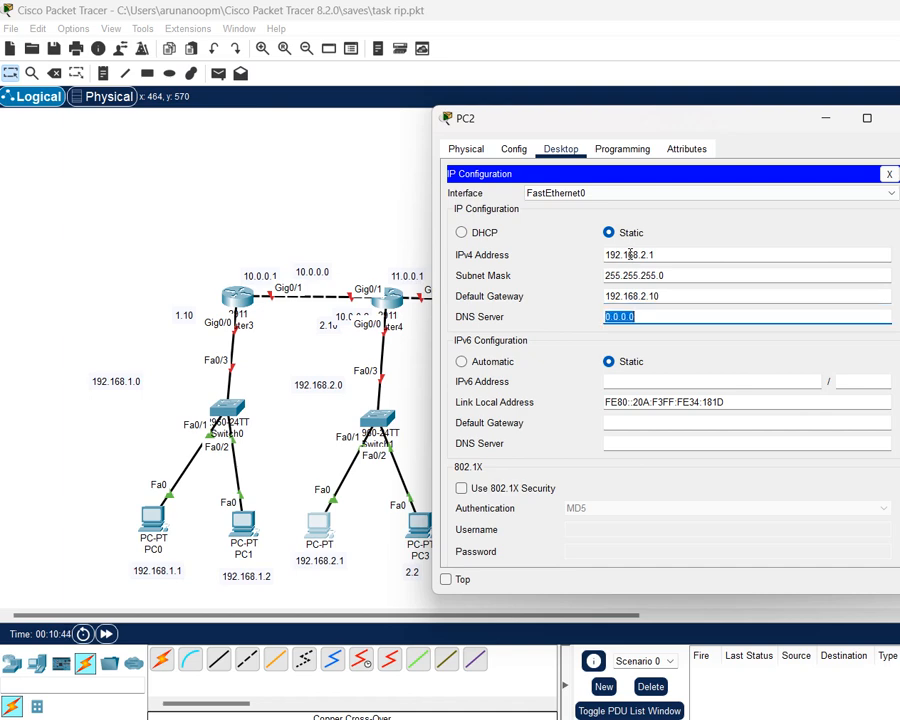
click(897, 118)
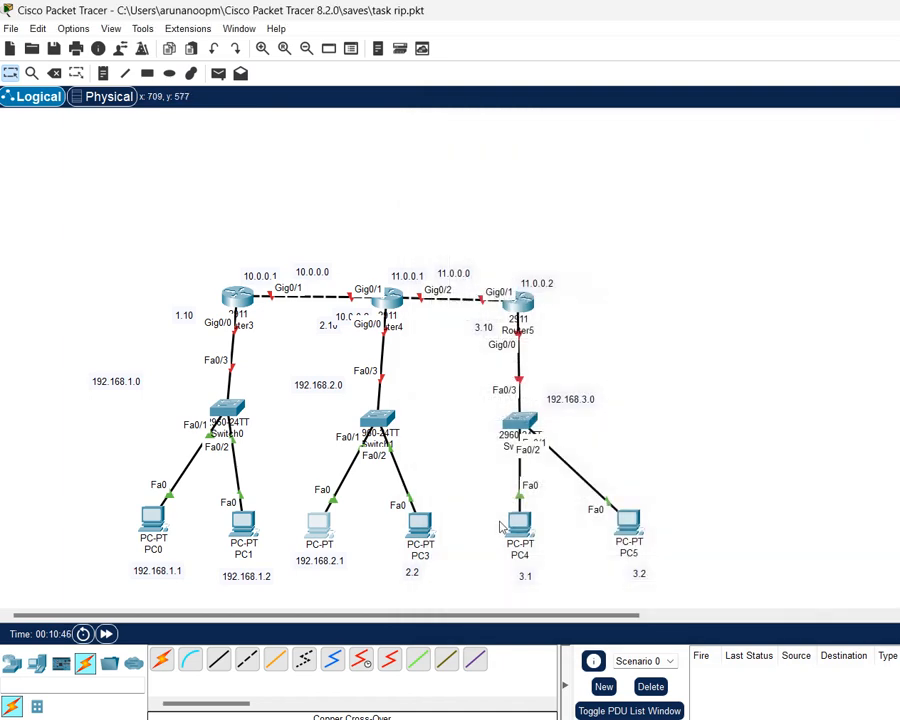
Configure PC3 with static IPv4 address 192.168.2.2, subnet mask 255.255.255.0 and default gateway 192.168.2.10.
click(420, 522)
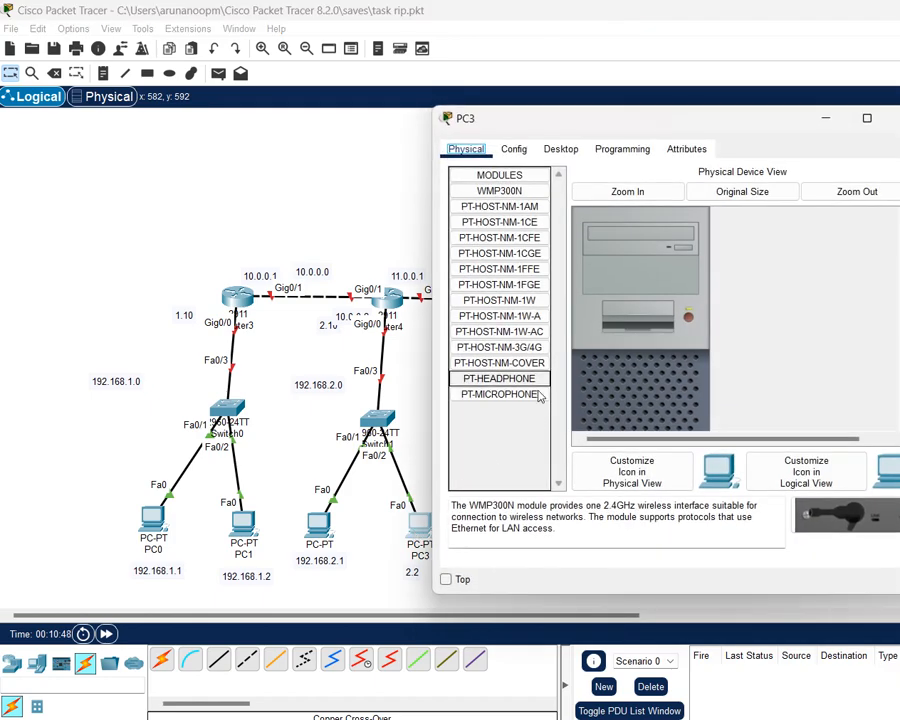
click(561, 149)
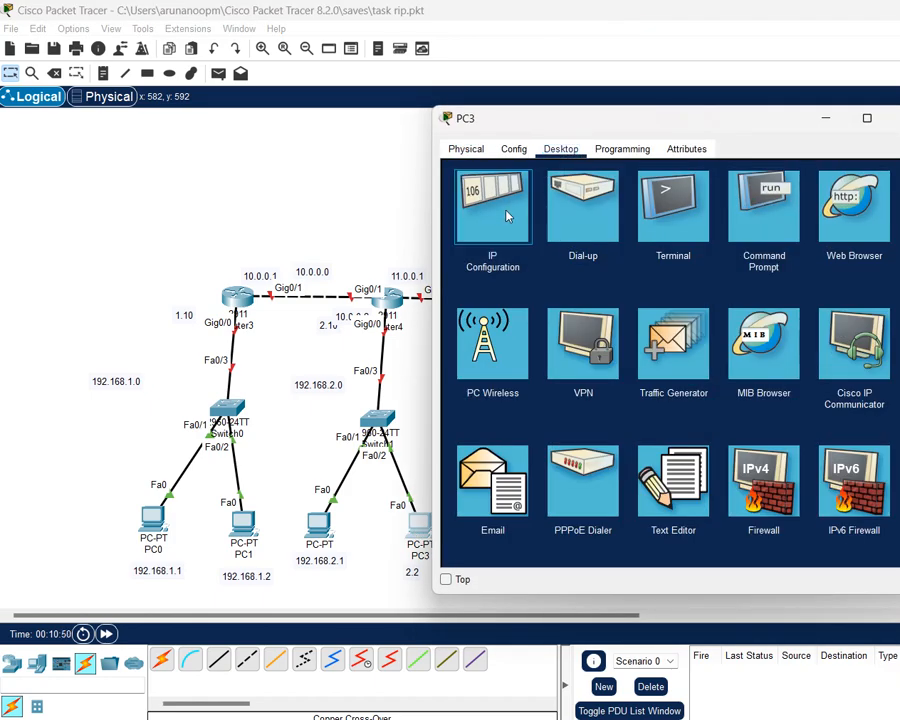
click(507, 216)
click(637, 254)
text(192.168.2.2)
key(Tab)
key(Tab)
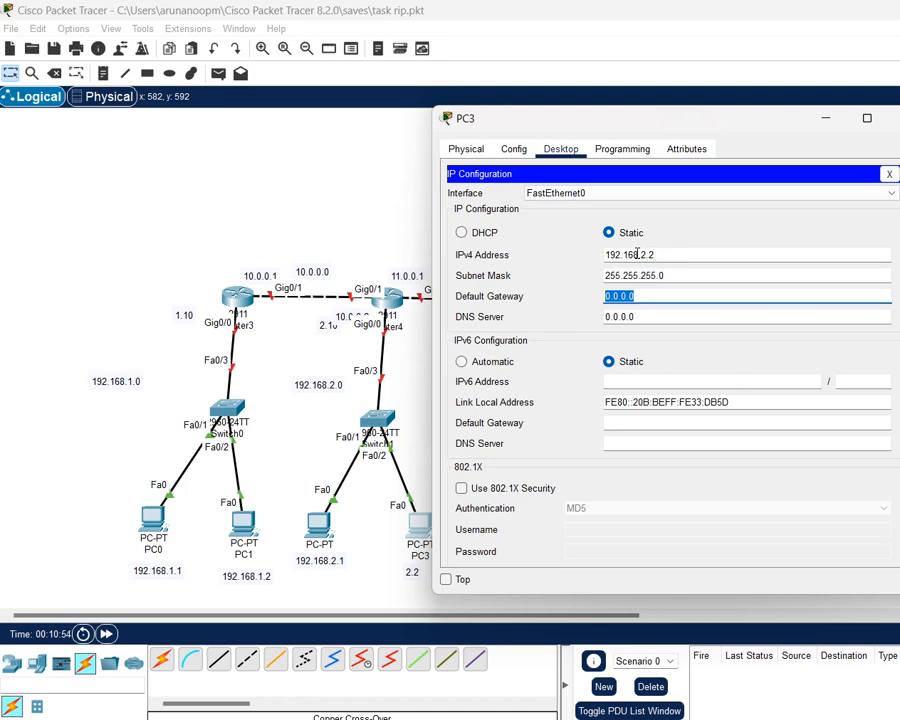
text(192.168.2.10)
key(Tab)
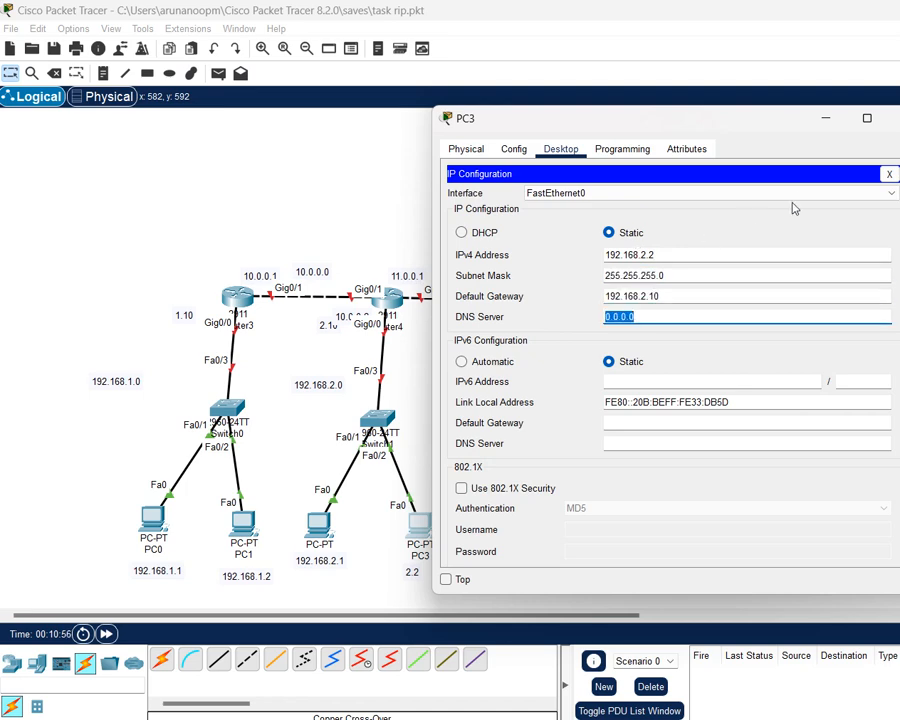
click(898, 118)
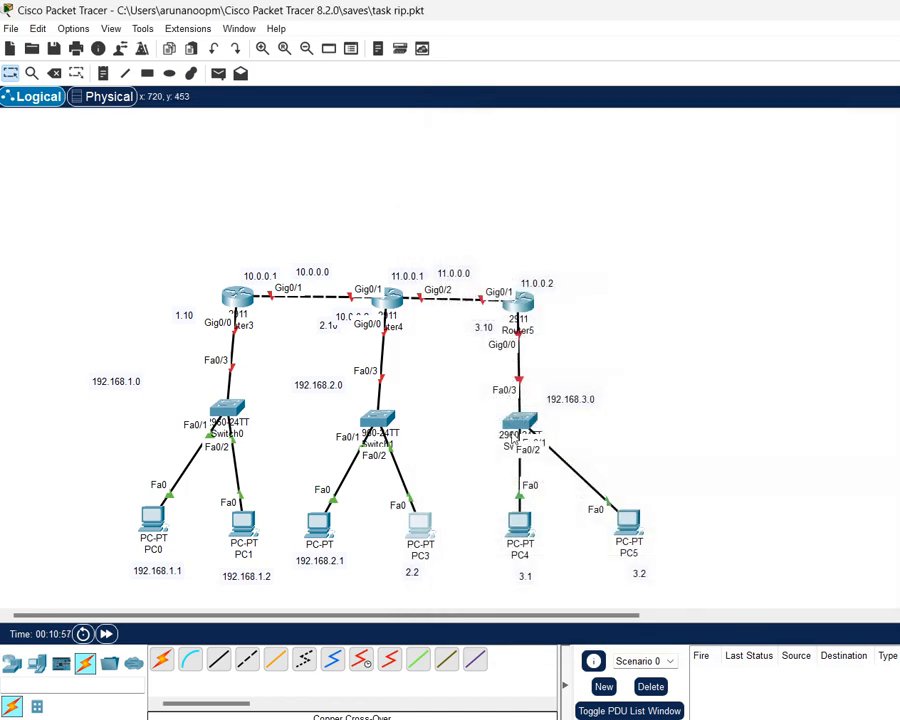
Configure PC4 with static IPv4 address 192.168.3.1, subnet mask 255.255.255.0 and default gateway 192.168.3.10.
click(521, 515)
drag(640, 138, 145, 131)
click(77, 150)
click(30, 215)
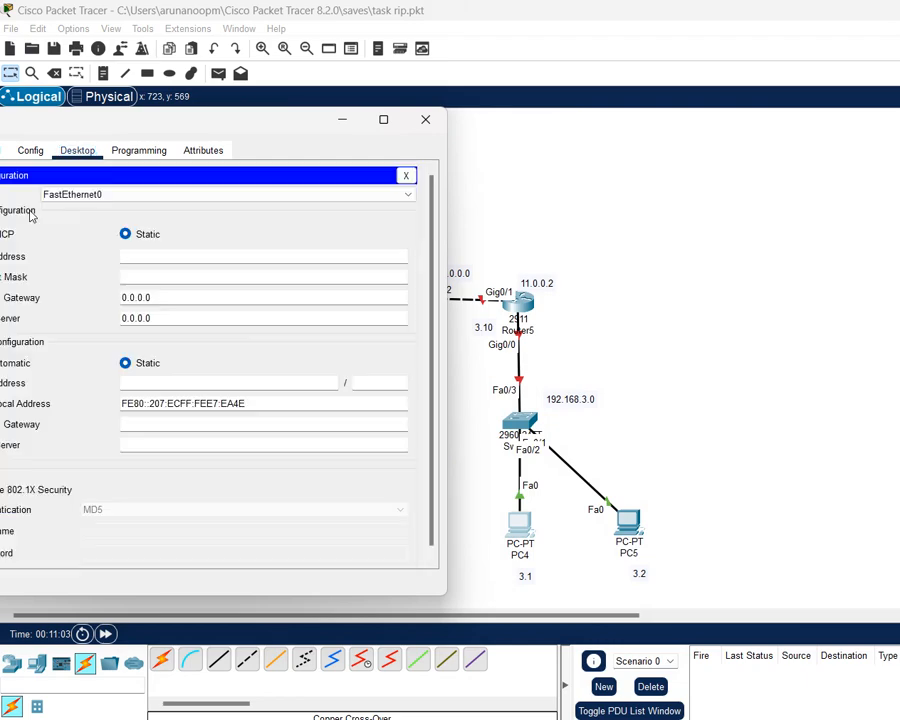
click(189, 257)
text(192.168.2.1)
key(BackSpace)
key(BackSpace)
key(BackSpace)
text(3.1)
double_click(189, 257)
key(ctrl+c)
key(Tab)
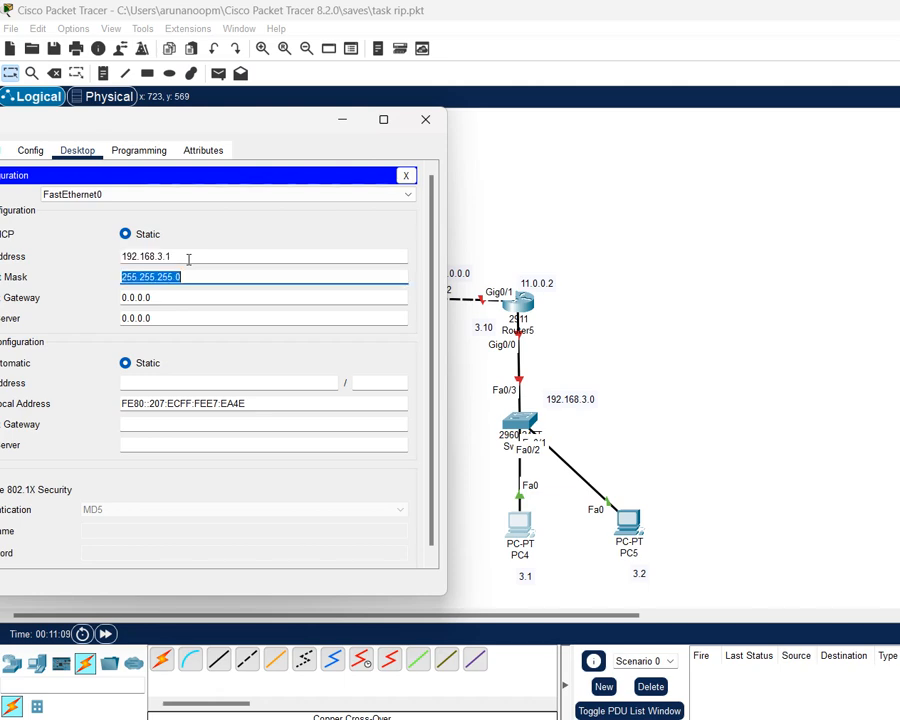
key(Tab)
key(ctrl+v)
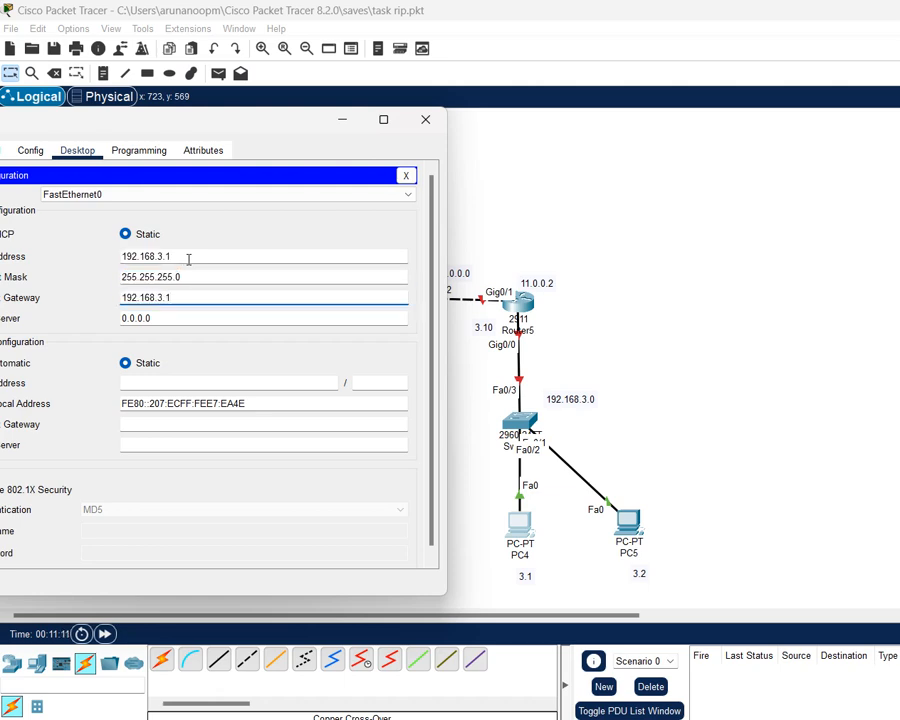
text(0)
key(Tab)
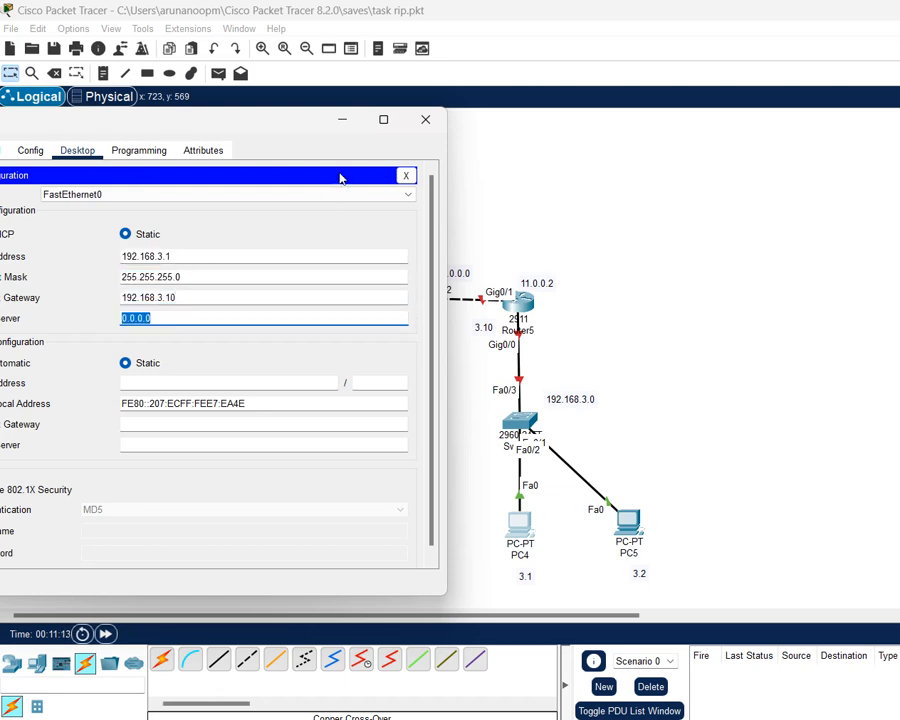
click(425, 119)
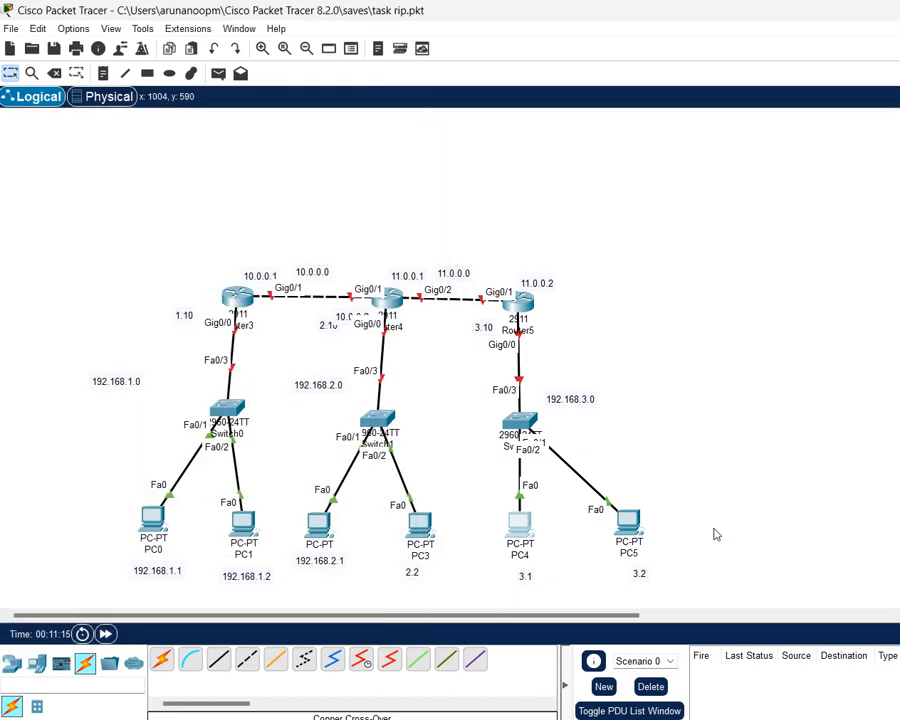
Configure PC5 with static IPv4 address 192.168.3.2, subnet mask 255.255.255.0 and default gateway 192.168.3.10, and save the file.
click(630, 530)
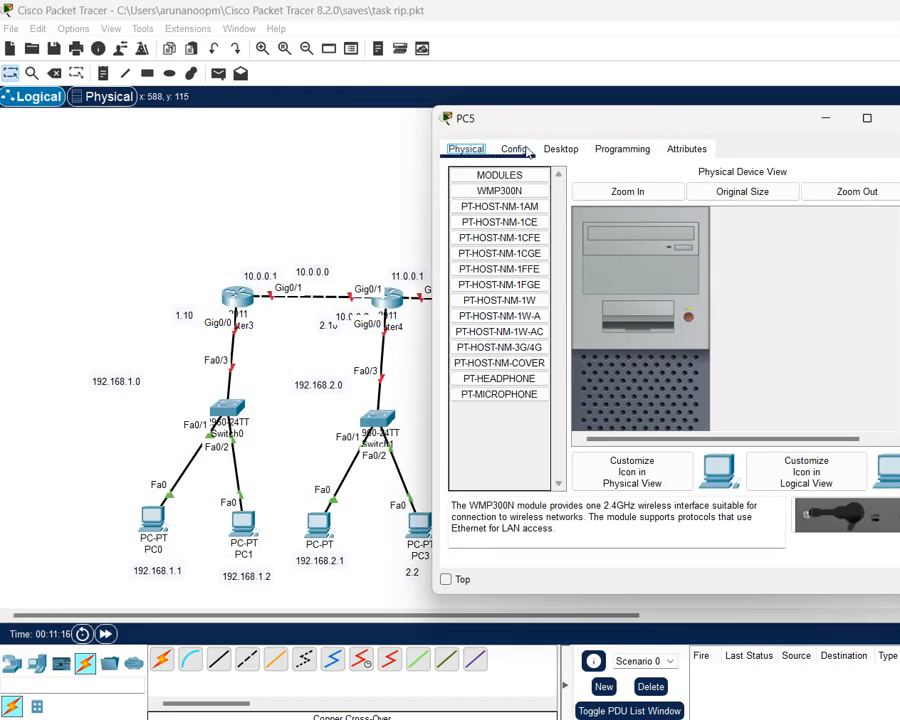
drag(561, 124, 111, 128)
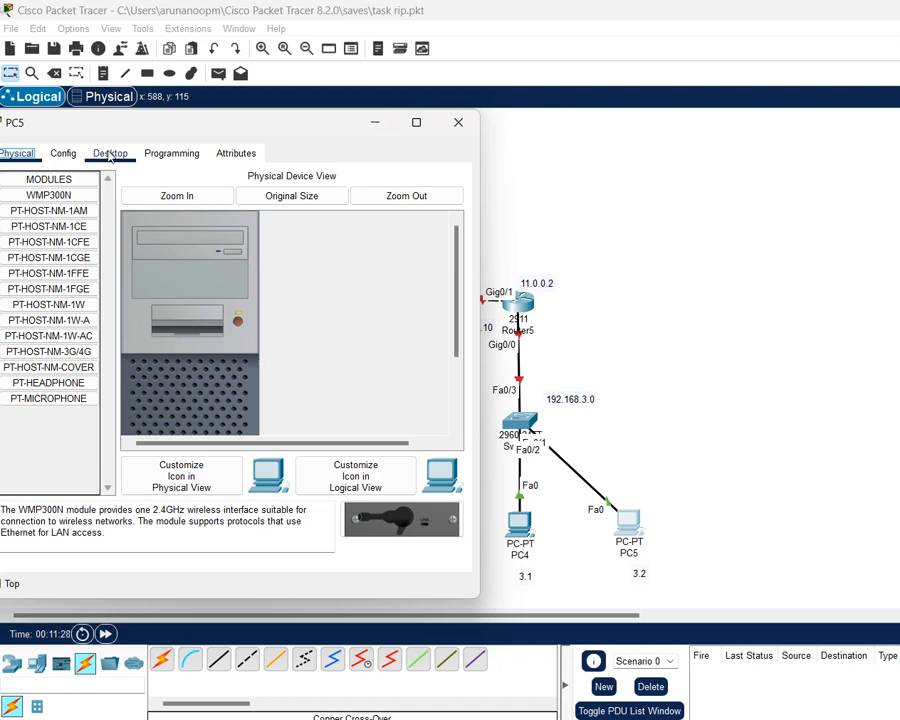
click(110, 158)
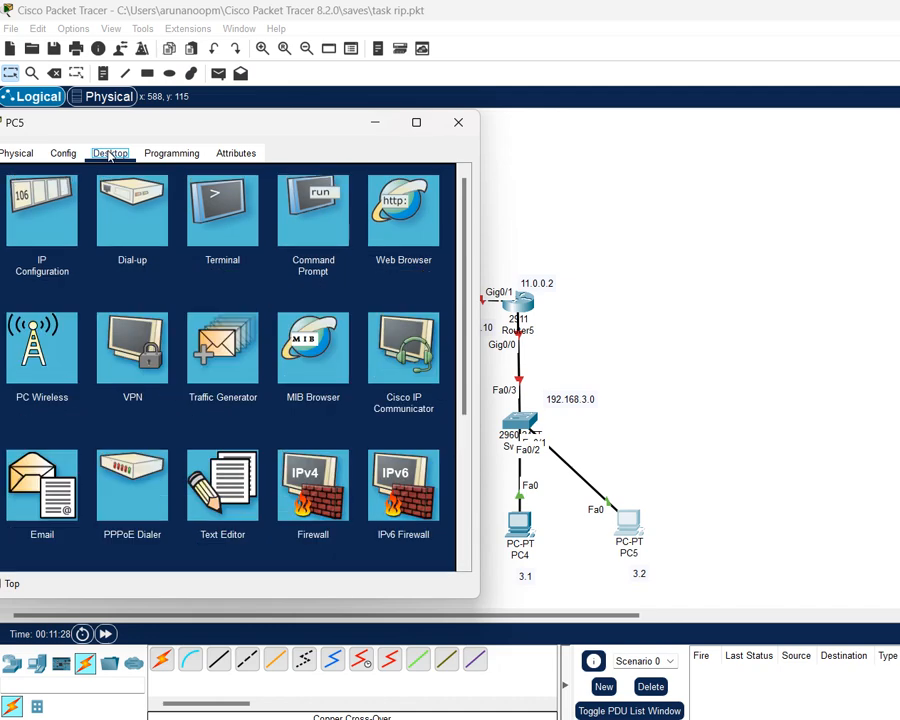
click(60, 196)
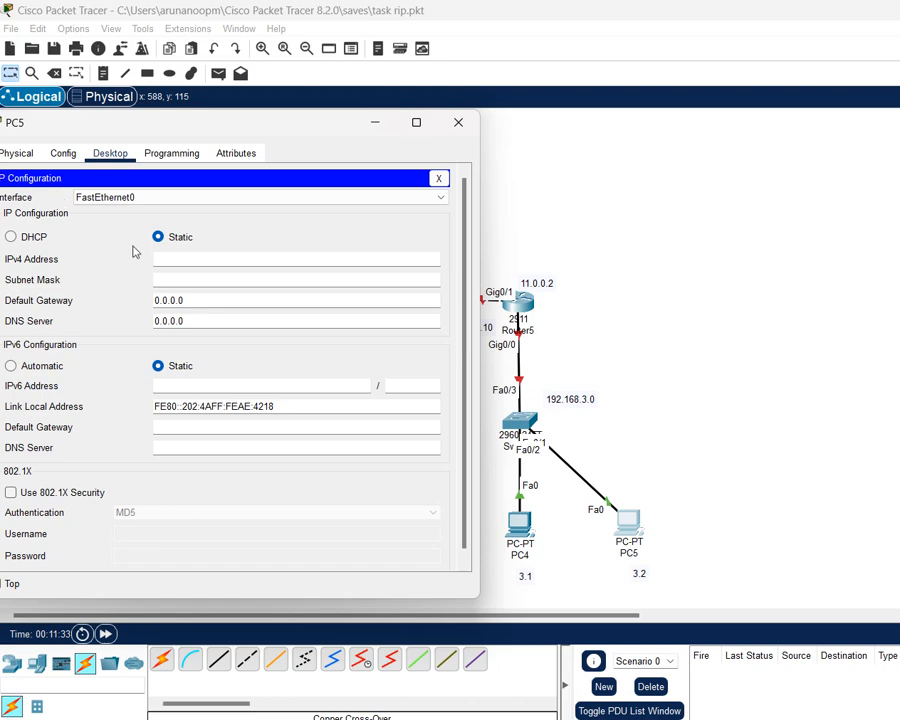
text(192.168.3.1)
key(BackSpace)
text(.2)
key(Tab)
key(Tab)
text(192.168.3.10)
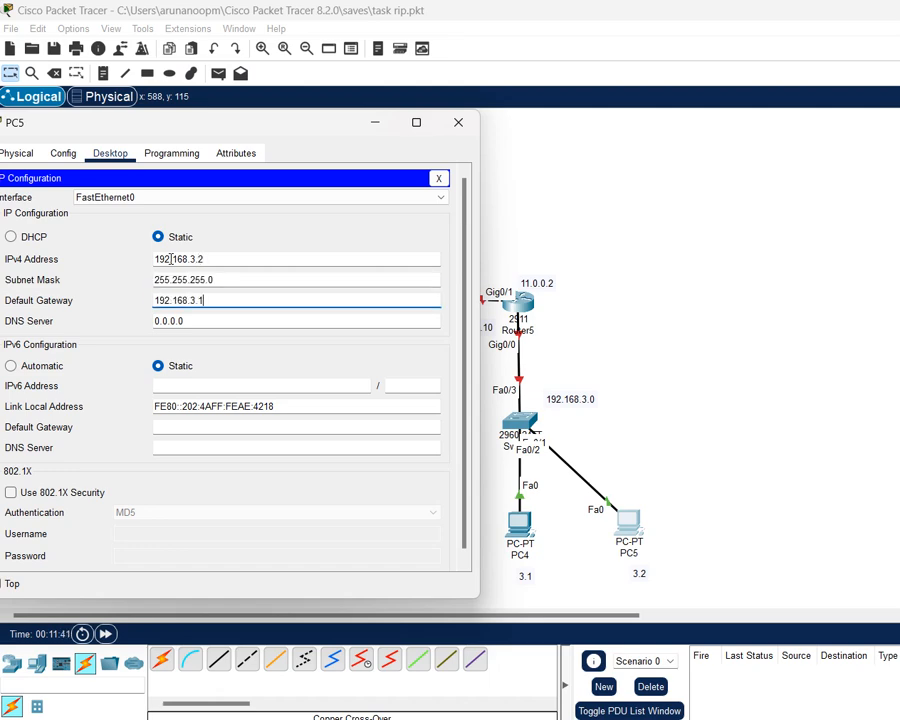
key(Tab)
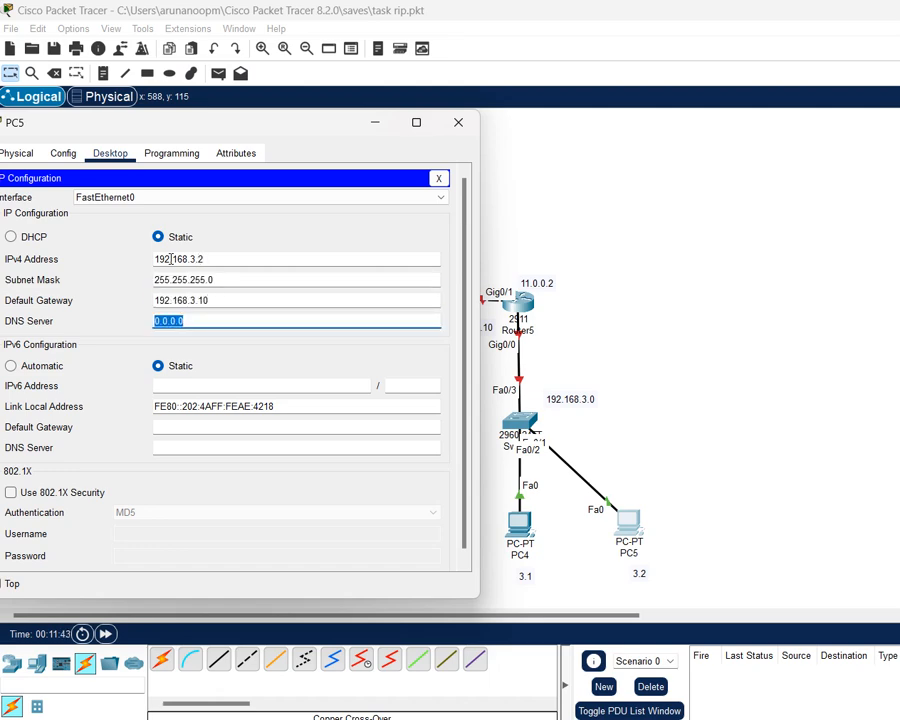
click(458, 123)
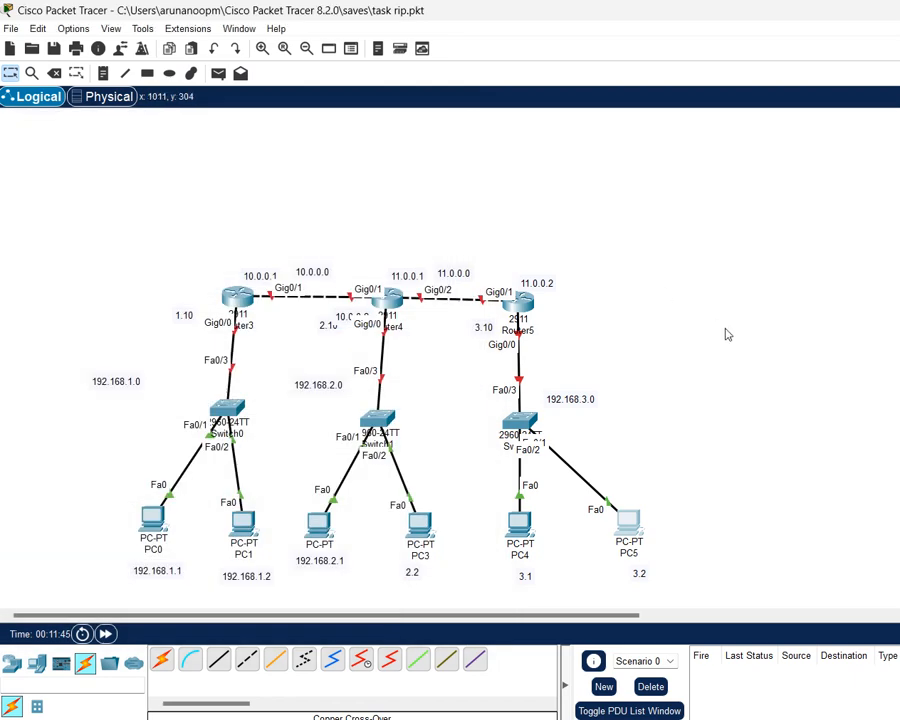
key(ctrl+s)
Enable Router3's GigabitEthernet0/0 port and assign it IPv4 address 192.168.1.10 with subnet mask 255.255.255.0.
click(236, 296)
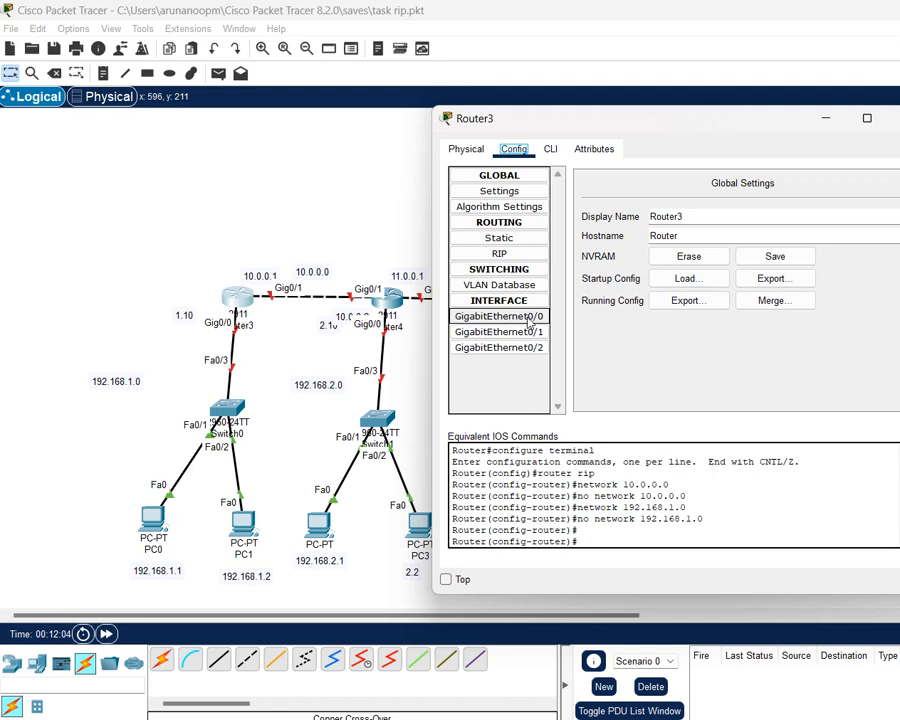
click(529, 318)
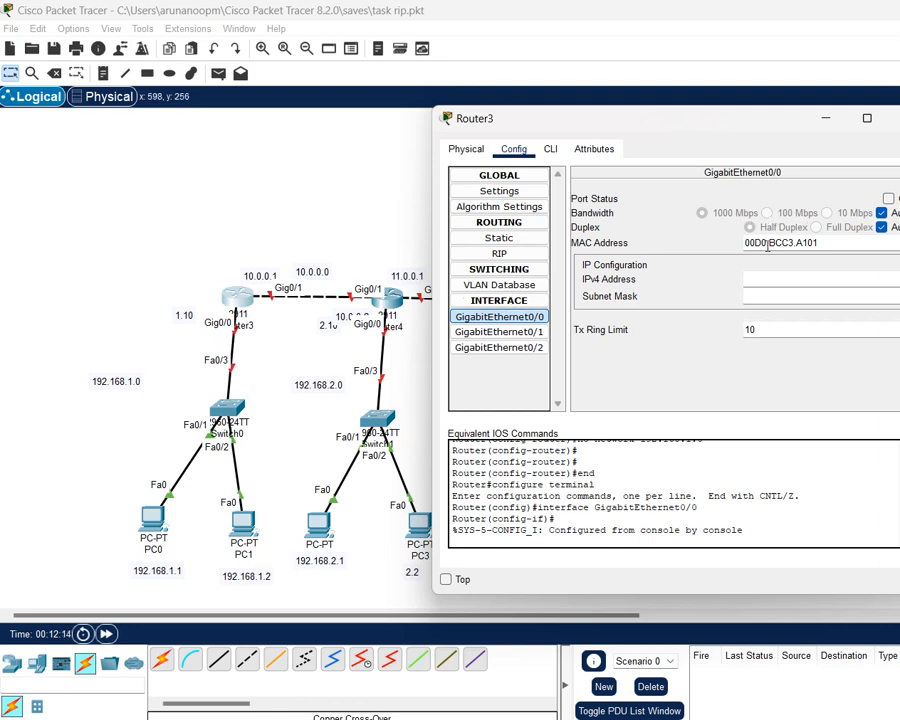
click(888, 199)
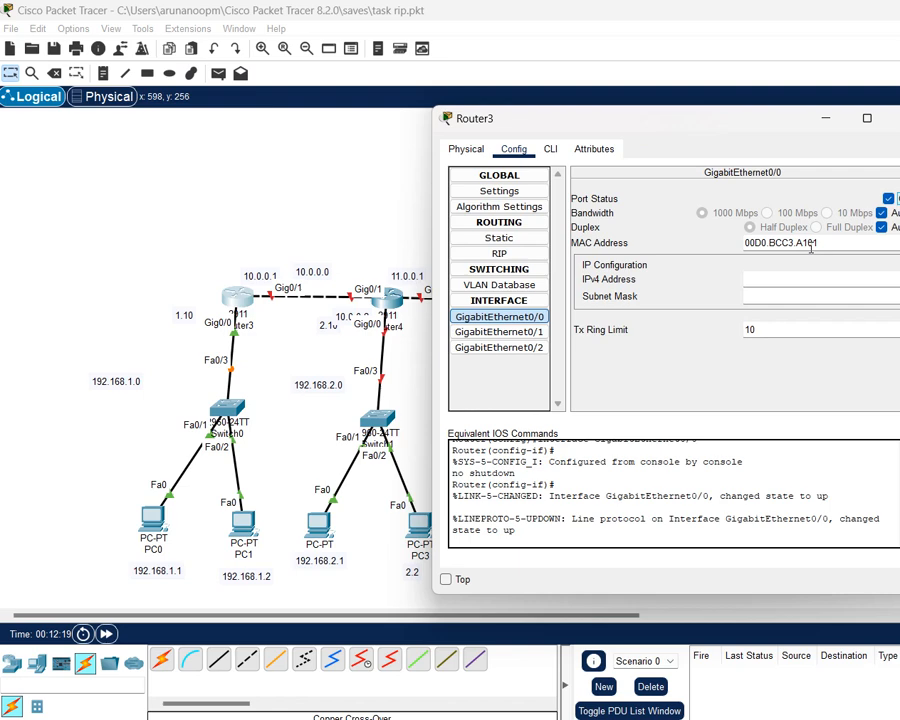
click(761, 278)
text(192.168.3.1)
key(BackSpace)
key(BackSpace)
key(BackSpace)
key(BackSpace)
text(1.10)
key(Tab)
key(Tab)
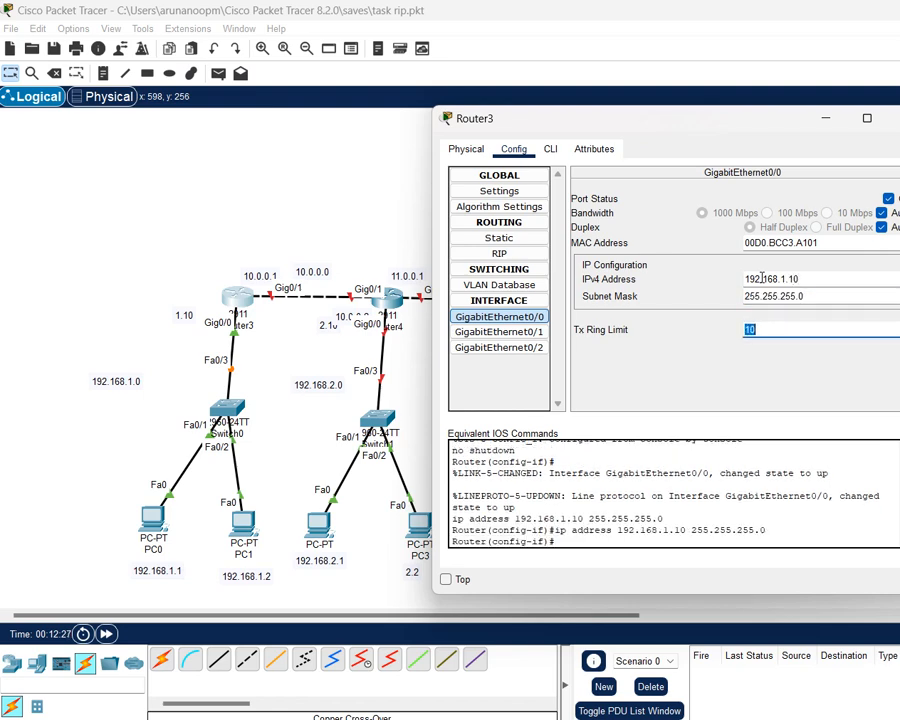
Enable Router3's GigabitEthernet0/1 port, assign it IPv4 address 10.0.0.1 with subnet mask 255.0.0.0, and close the router's window.
click(545, 332)
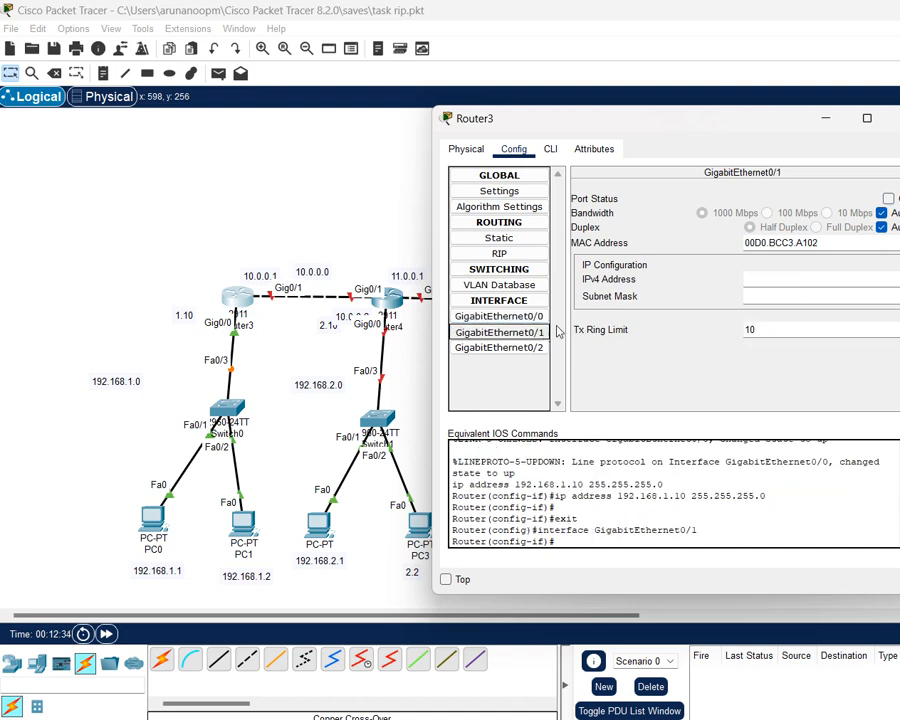
click(888, 199)
click(785, 276)
text(10.0.0.1)
key(Tab)
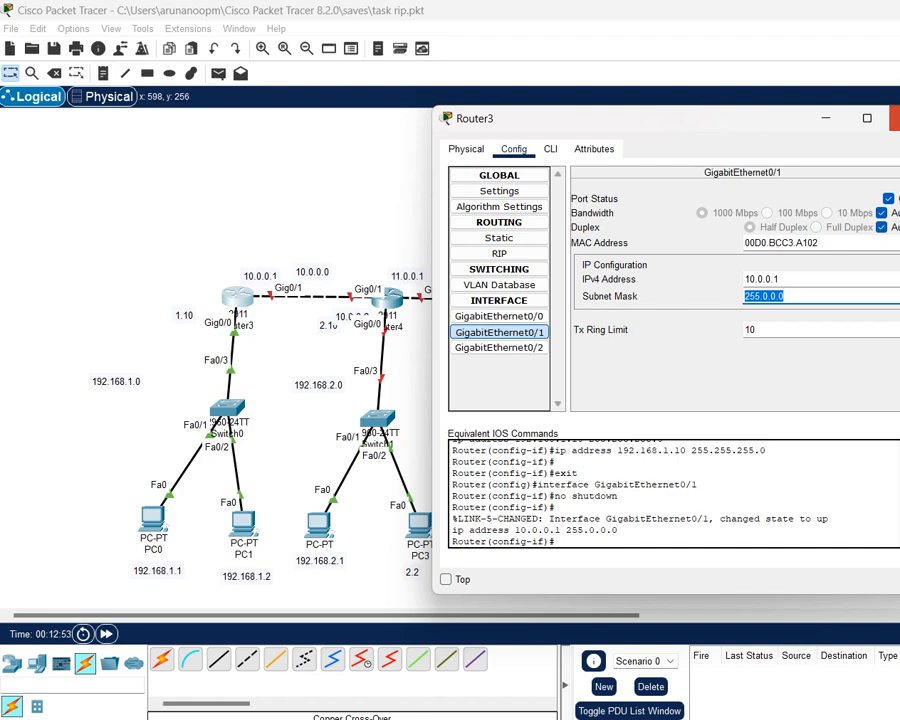
click(893, 118)
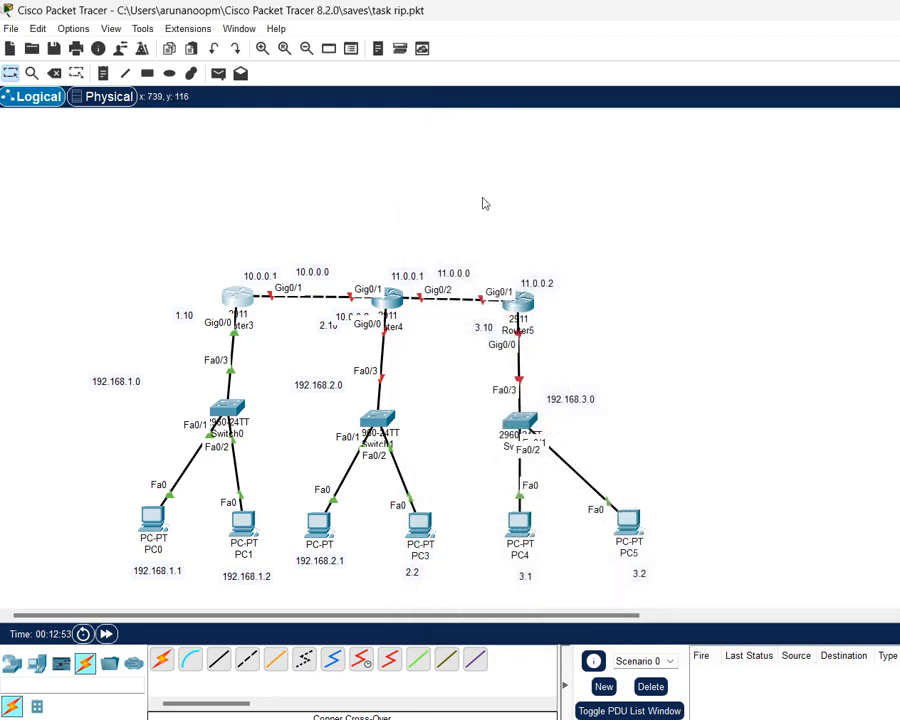
Enable Router4's GigabitEthernet0/0 port and assign it IPv4 address 192.168.2.10 with subnet mask 255.255.255.0.
click(395, 312)
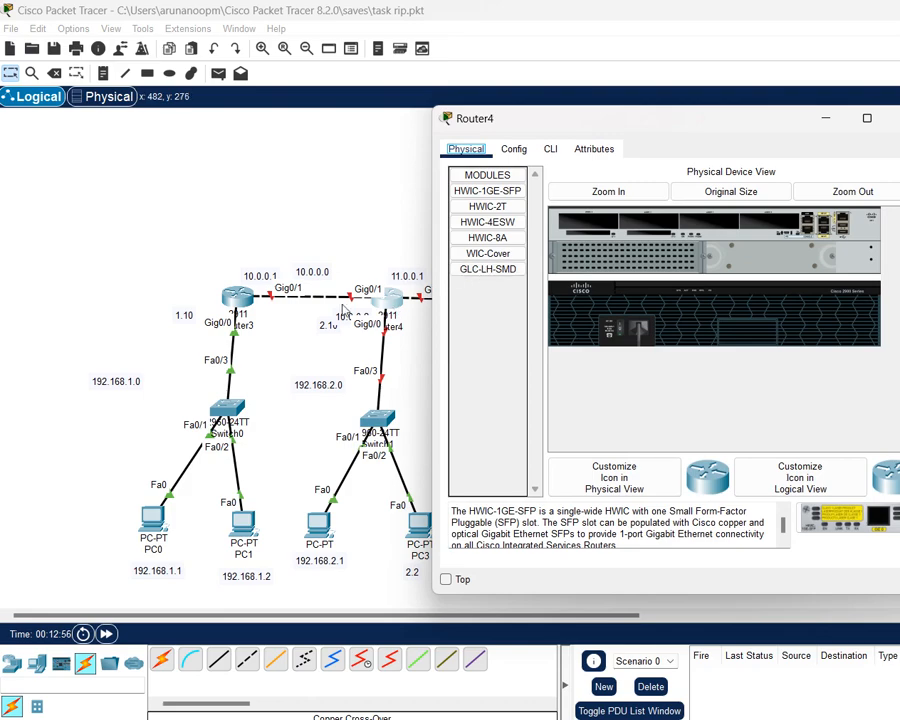
drag(632, 136, 655, 140)
click(547, 154)
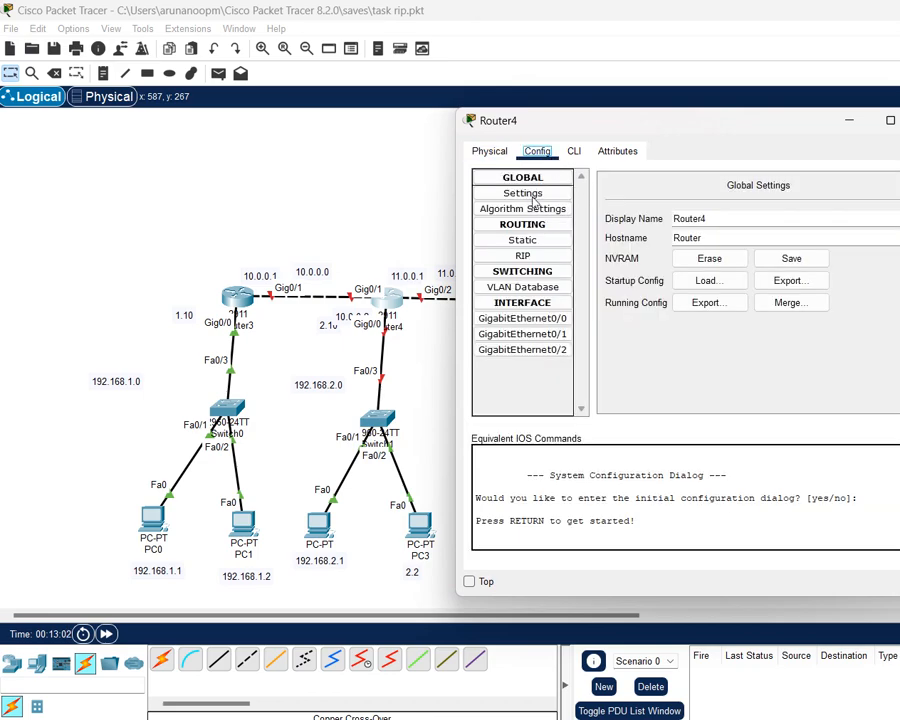
click(530, 317)
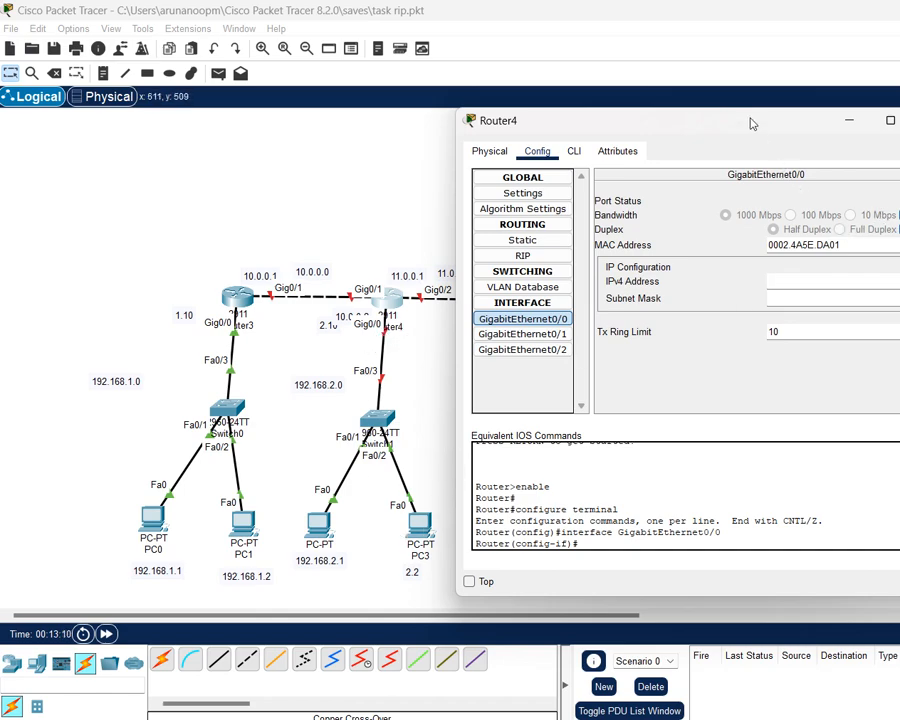
drag(752, 124, 718, 124)
click(877, 202)
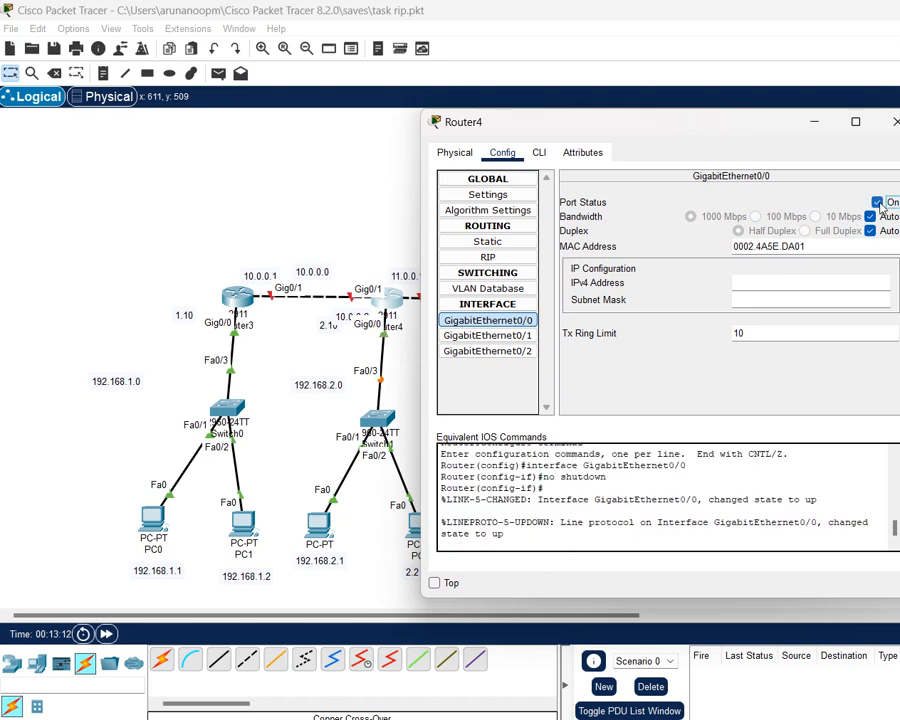
click(756, 281)
text(192.168.2.10)
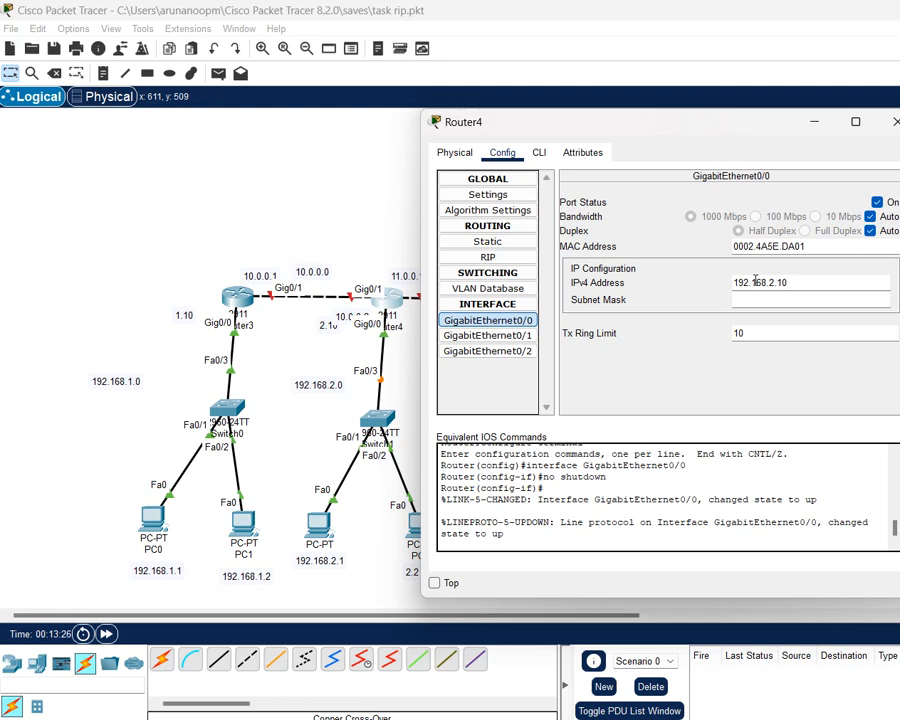
key(Tab)
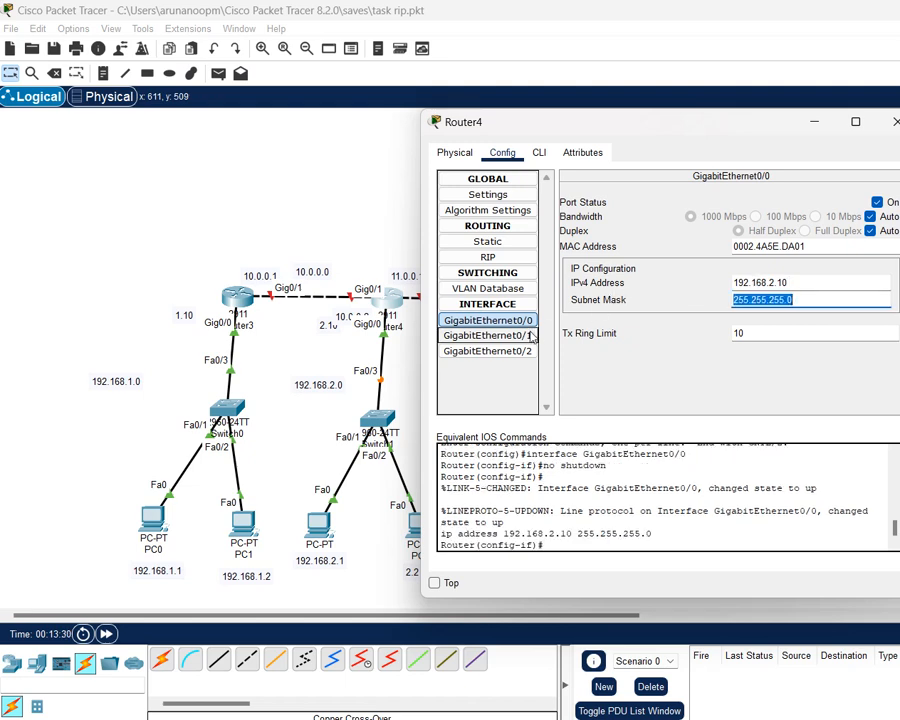
Enable Router4's GigabitEthernet0/1 port and assign it IPv4 address 10.0.0.2 with subnet mask 255.0.0.0.
click(530, 336)
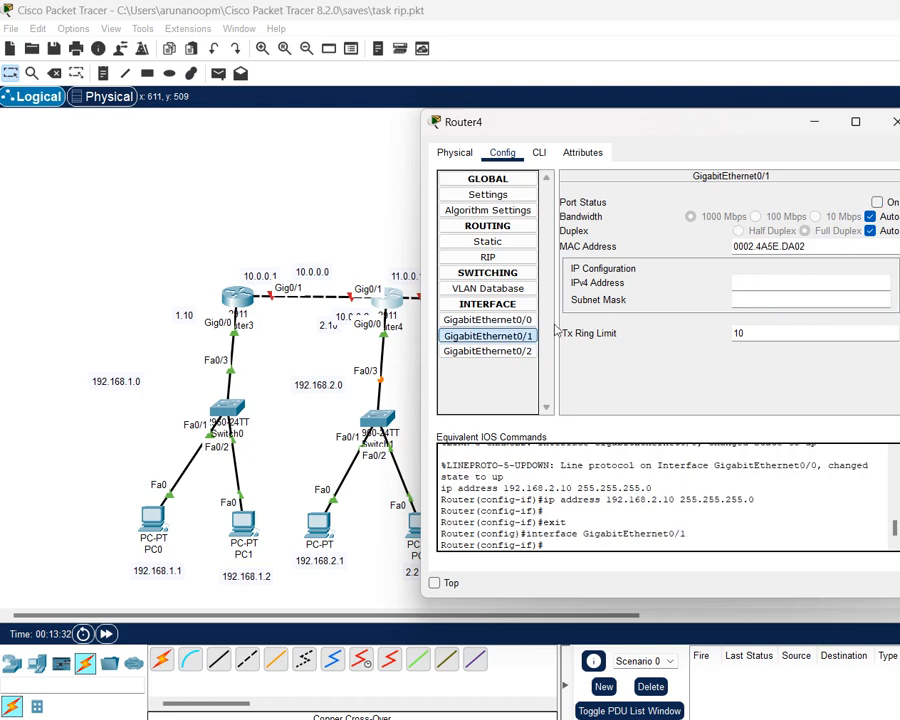
click(877, 202)
click(749, 284)
text(10.0.0.)
text(2)
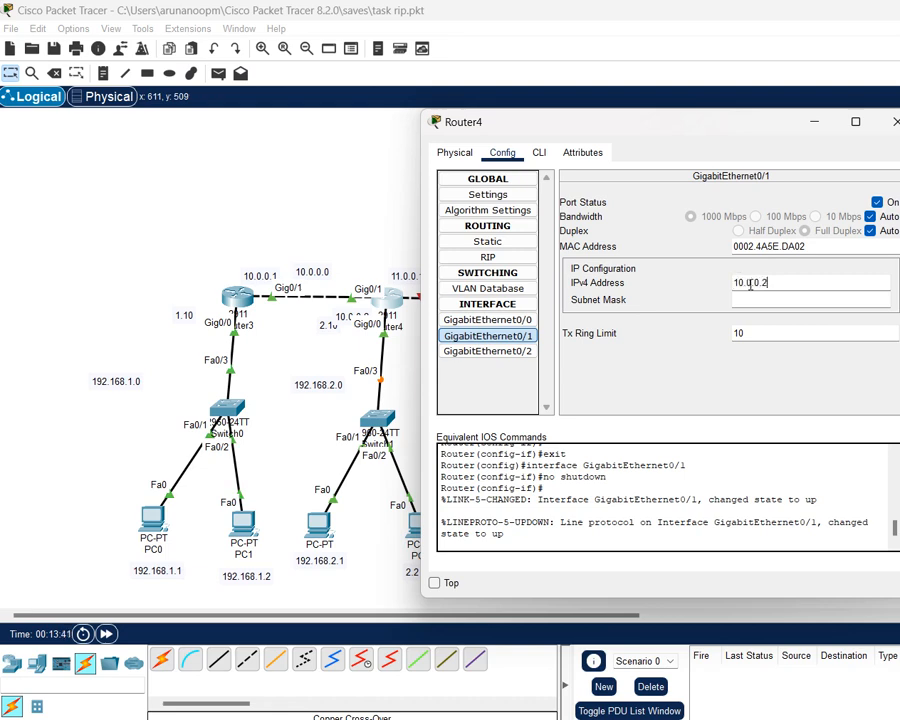
key(Tab)
key(Tab)
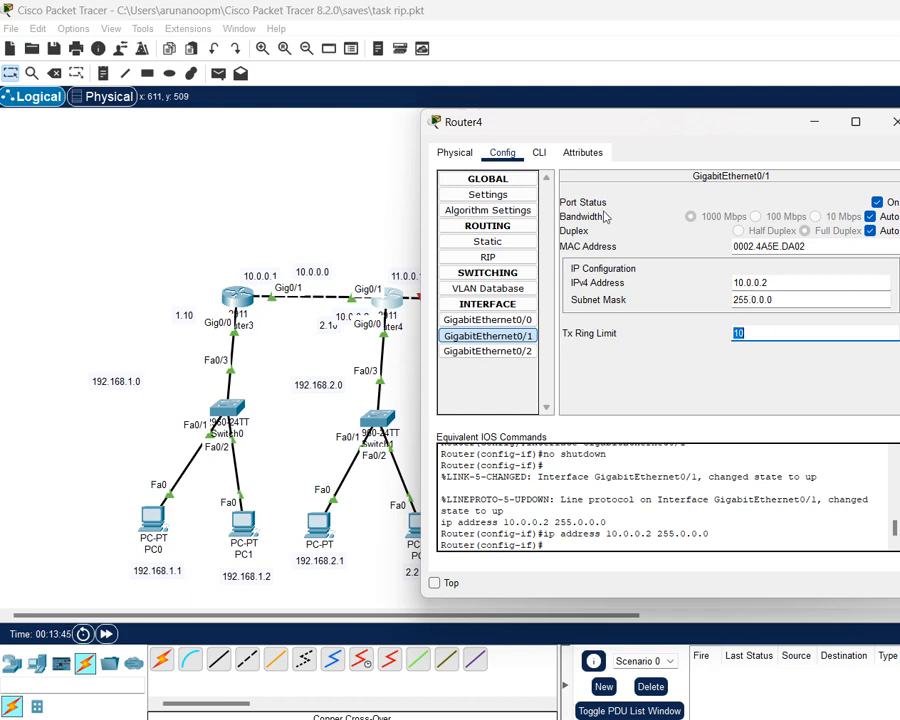
Enable Router4's GigabitEthernet0/2 port with IPv4 address 11.0.0.1 and subnet mask 255.0.0.0, close the router's window and save the file.
click(537, 352)
drag(682, 131, 651, 137)
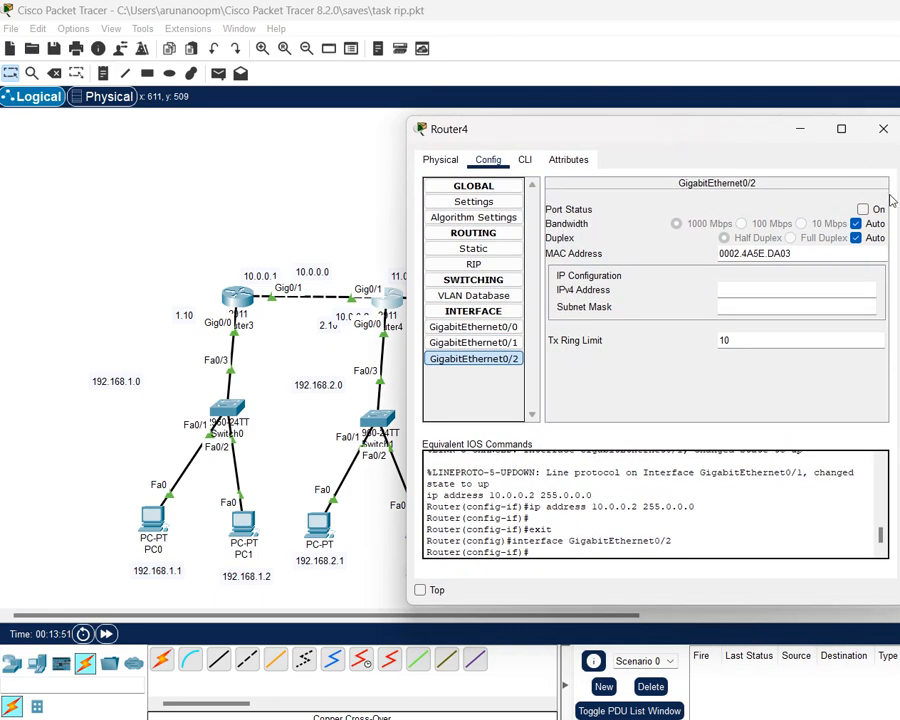
click(863, 209)
click(751, 291)
text(11.)
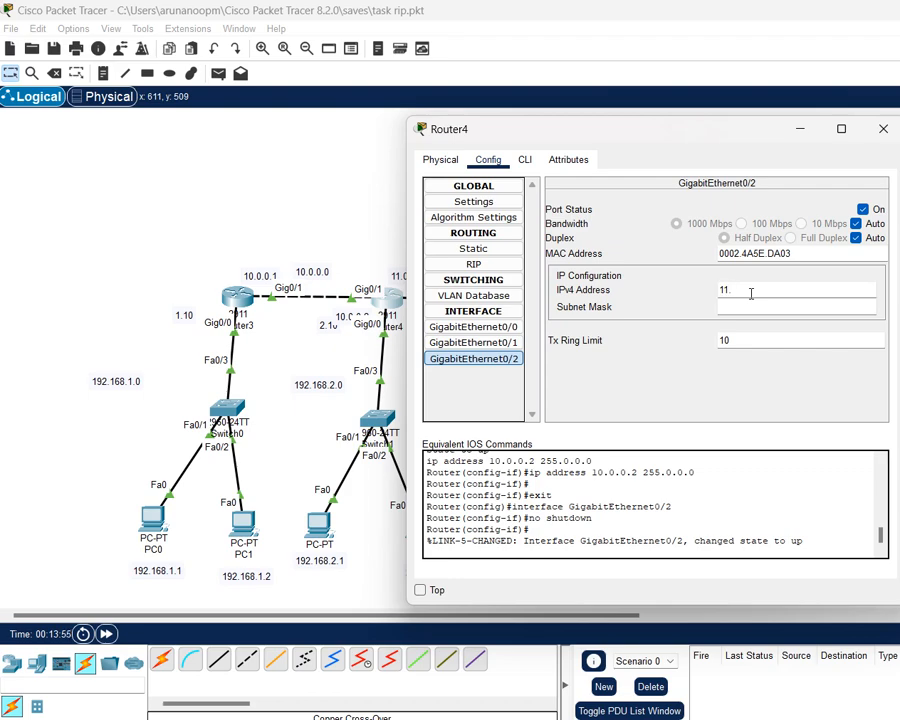
mouse_move(635, 140)
mouse_down()
mouse_move(693, 135)
mouse_move(652, 138)
mouse_up()
text(0.)
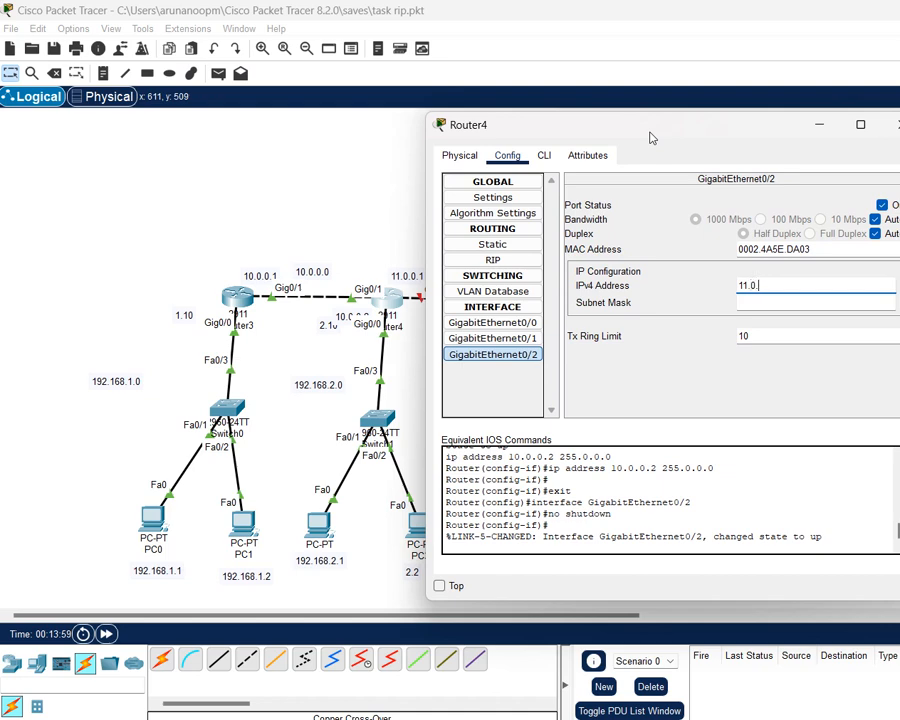
text(0.1)
key(Tab)
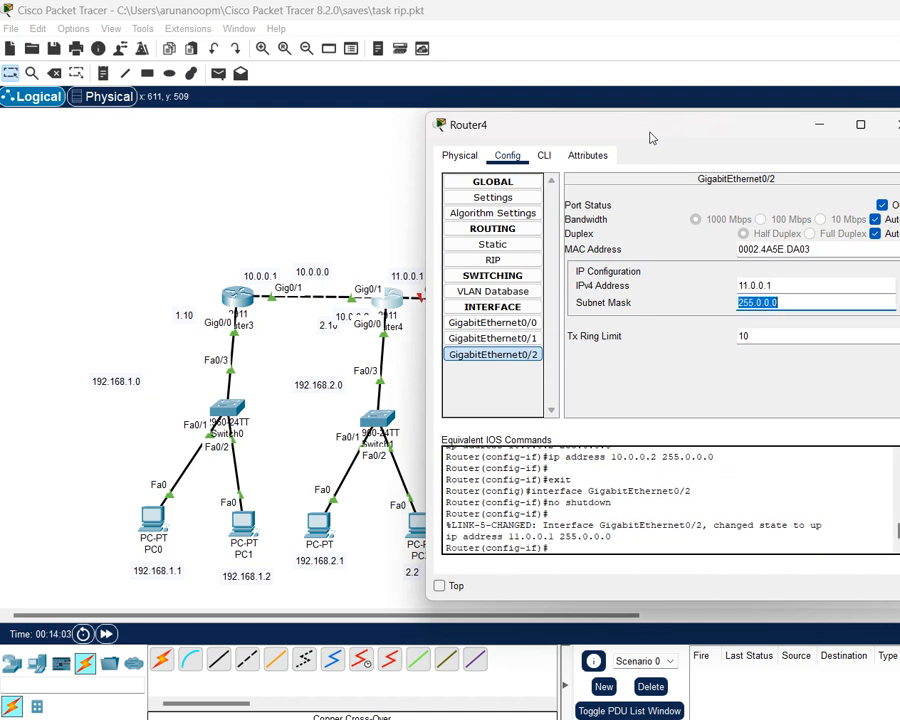
key(Tab)
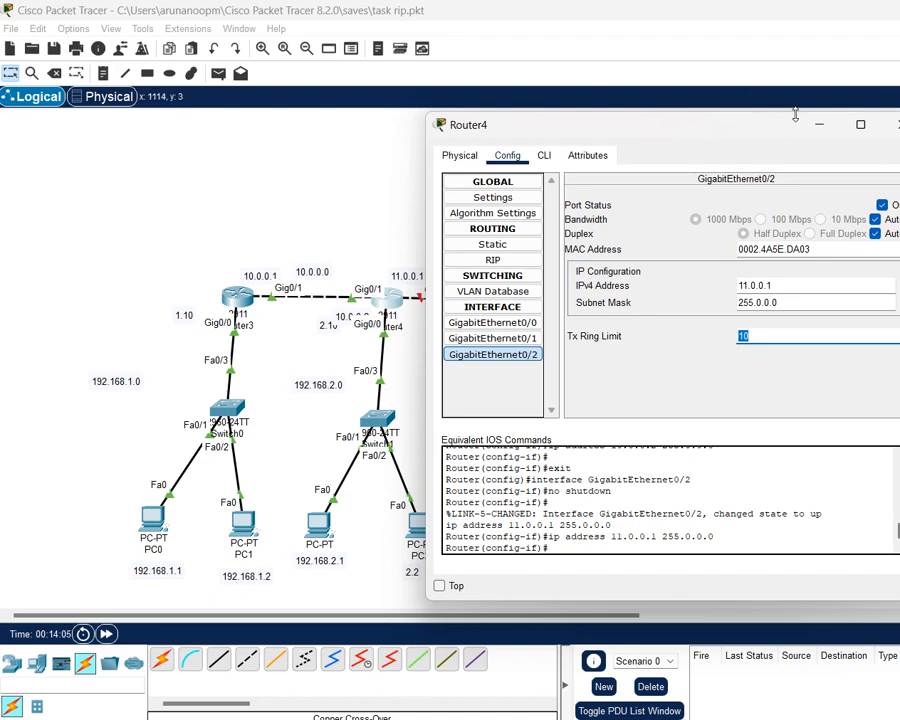
drag(796, 118, 745, 138)
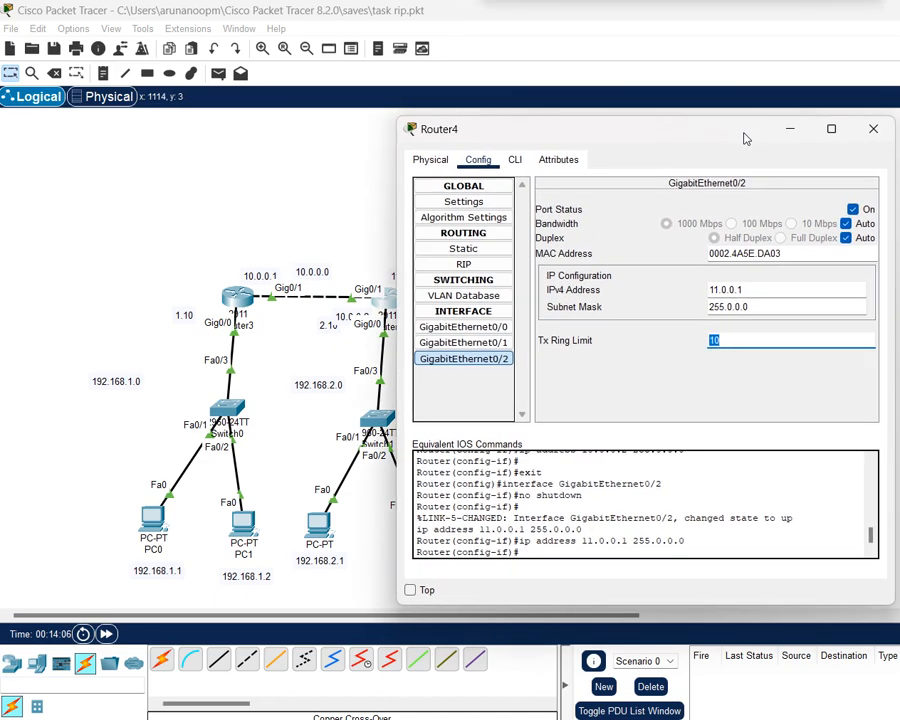
click(872, 128)
key(ctrl+s)
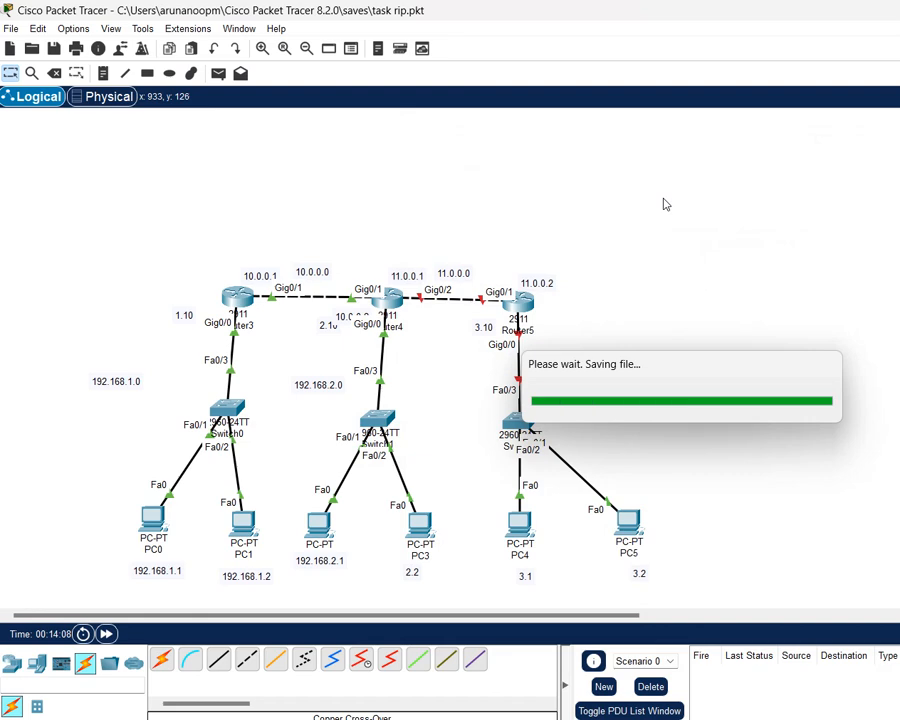
Enable Router5's GigabitEthernet0/0 port and assign it IPv4 address 192.168.3.10 with subnet mask 255.255.255.0.
click(528, 305)
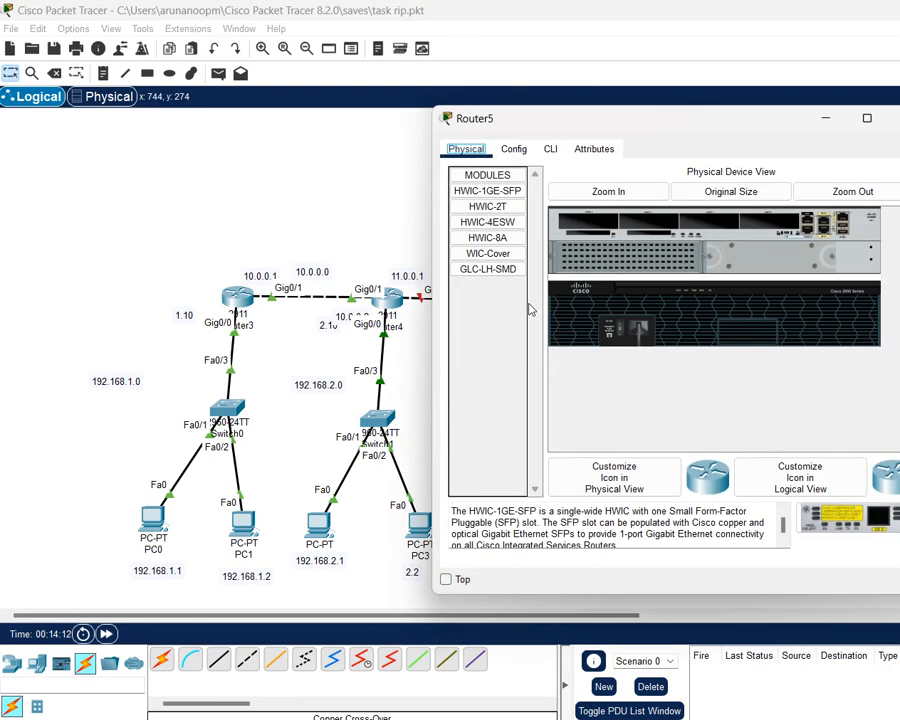
click(550, 148)
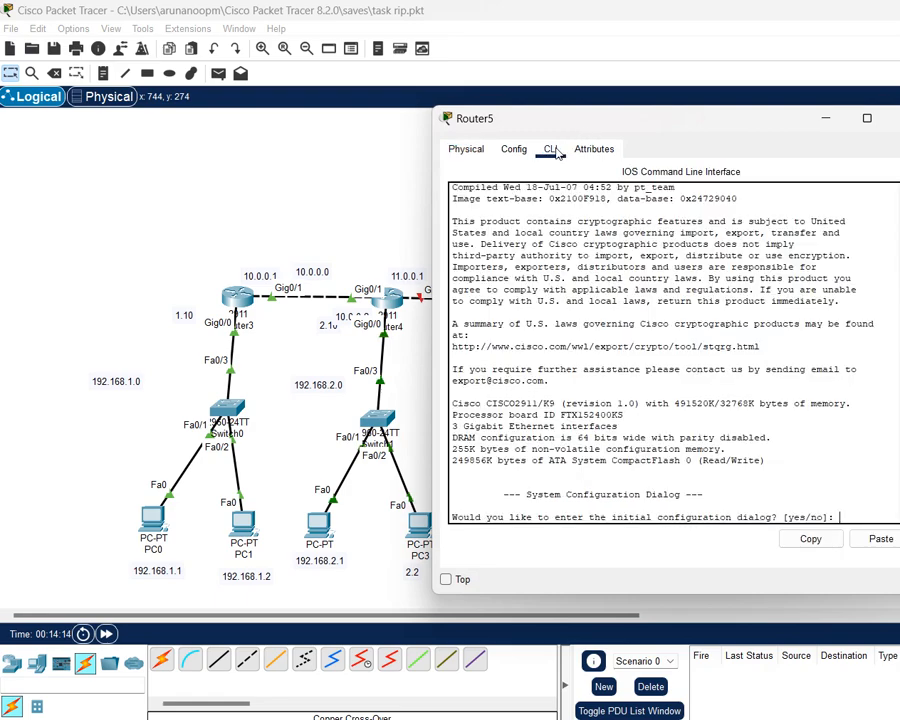
click(515, 150)
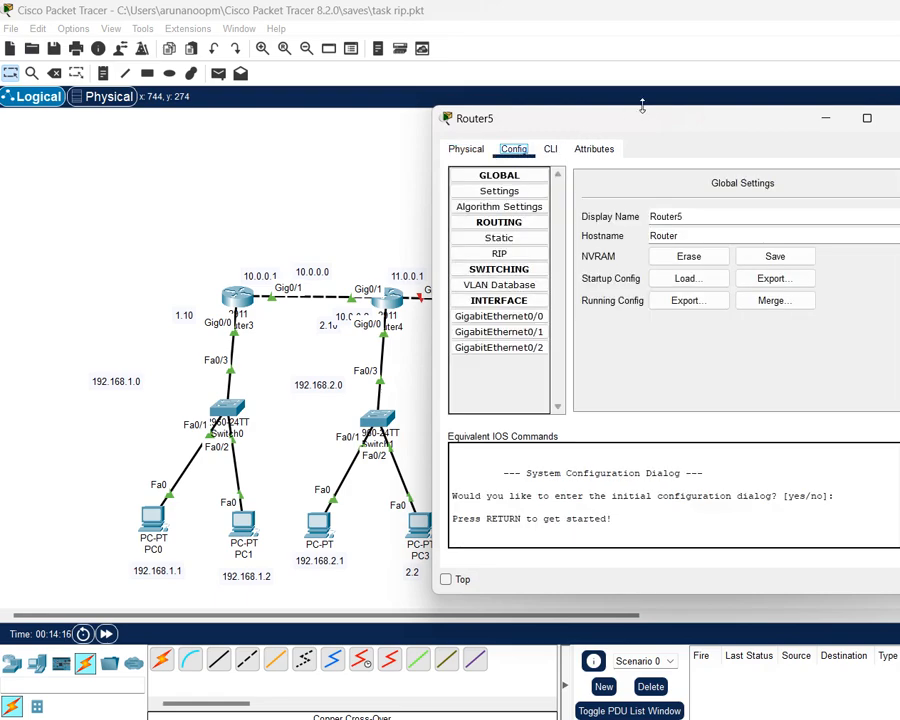
drag(641, 121, 759, 121)
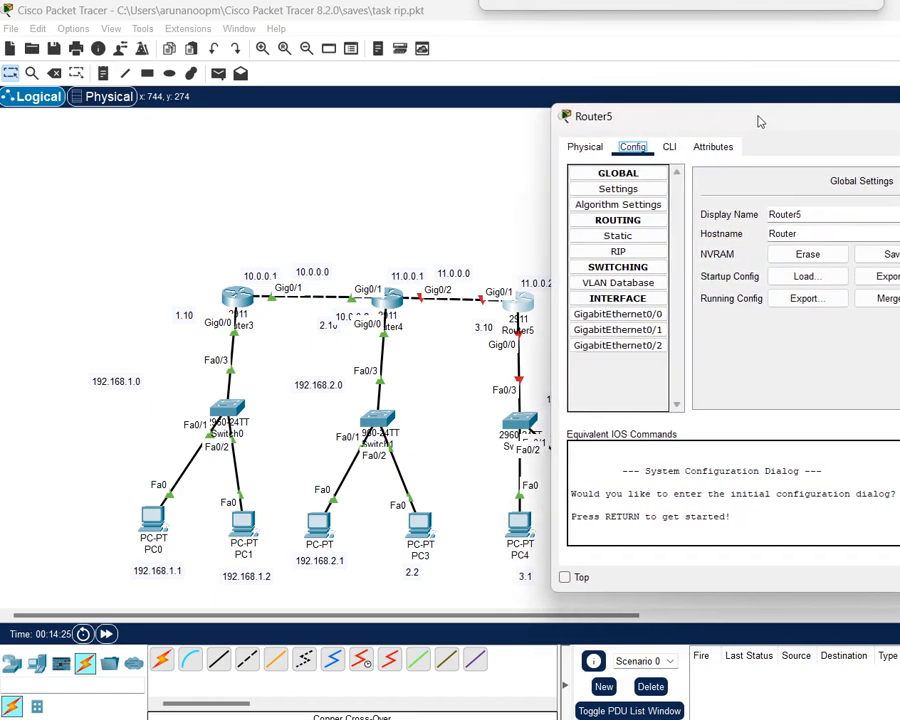
click(615, 312)
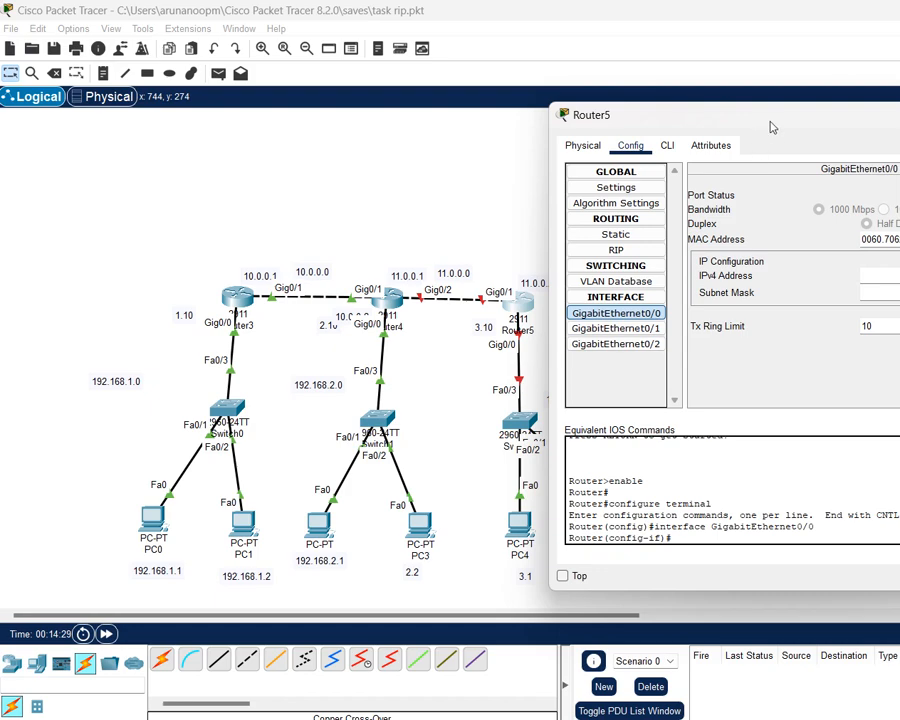
drag(770, 127, 659, 141)
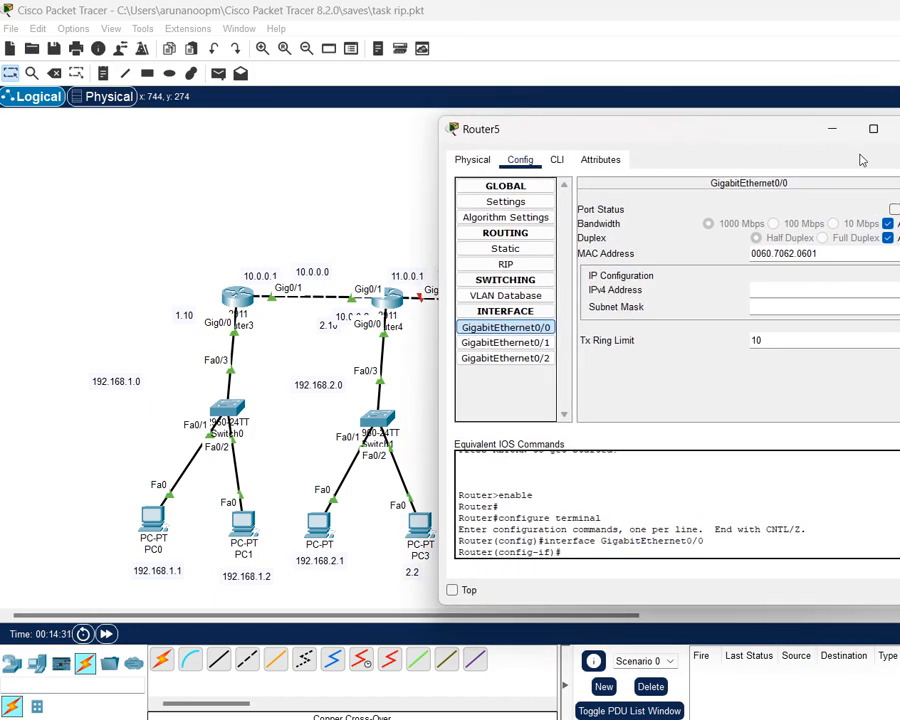
click(894, 209)
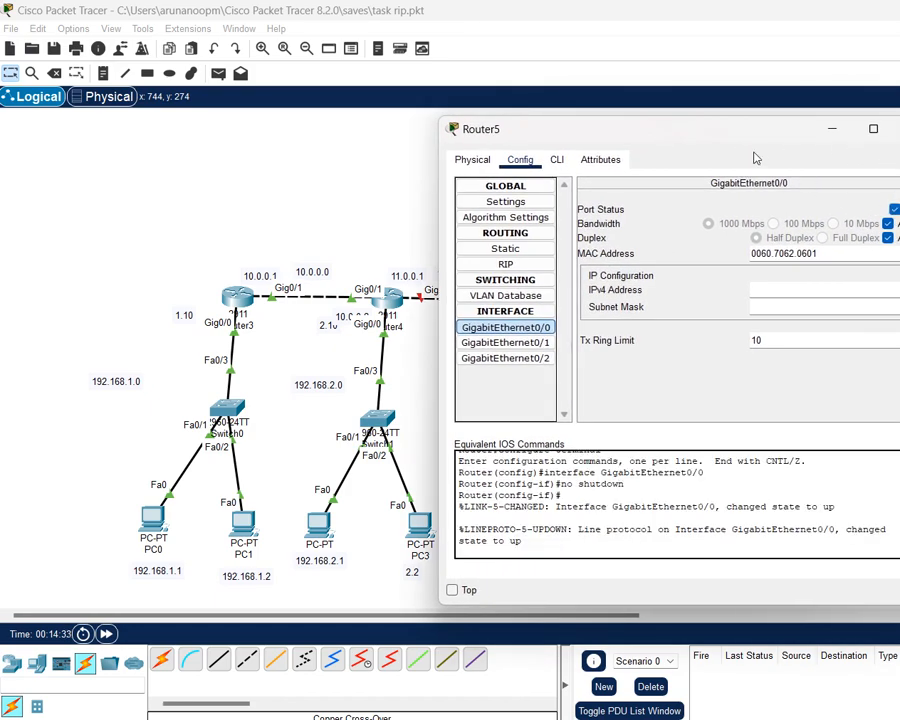
drag(715, 141, 815, 134)
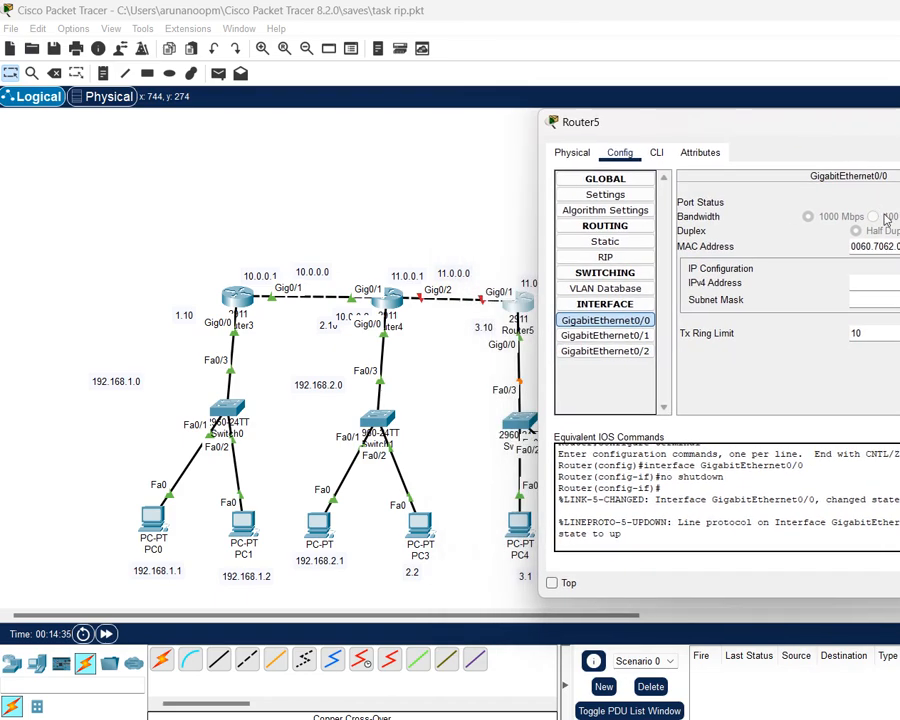
click(878, 282)
text(192.168.3.10)
key(Tab)
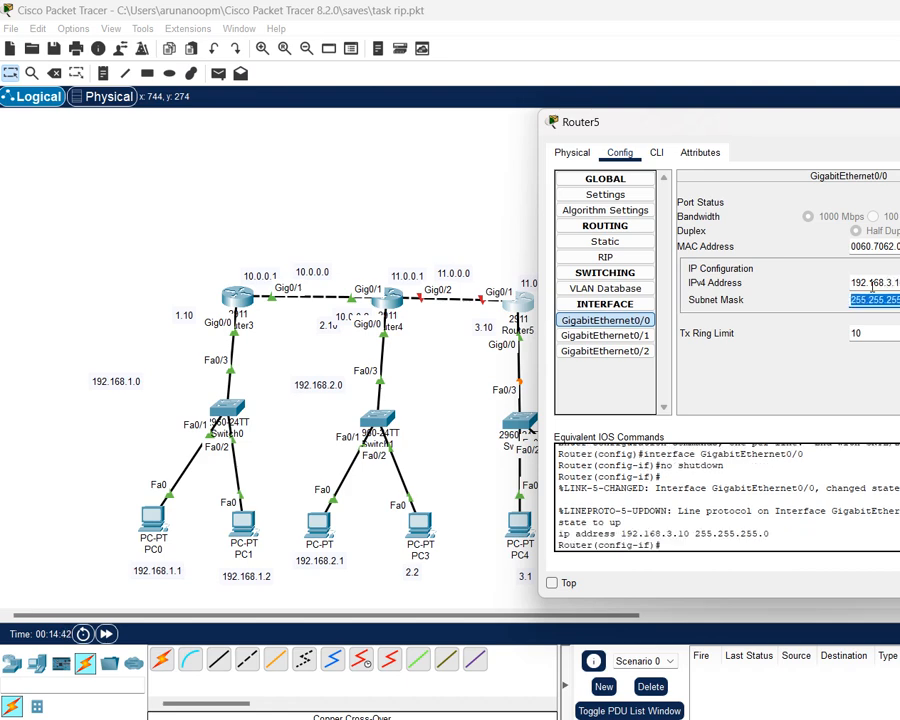
key(Tab)
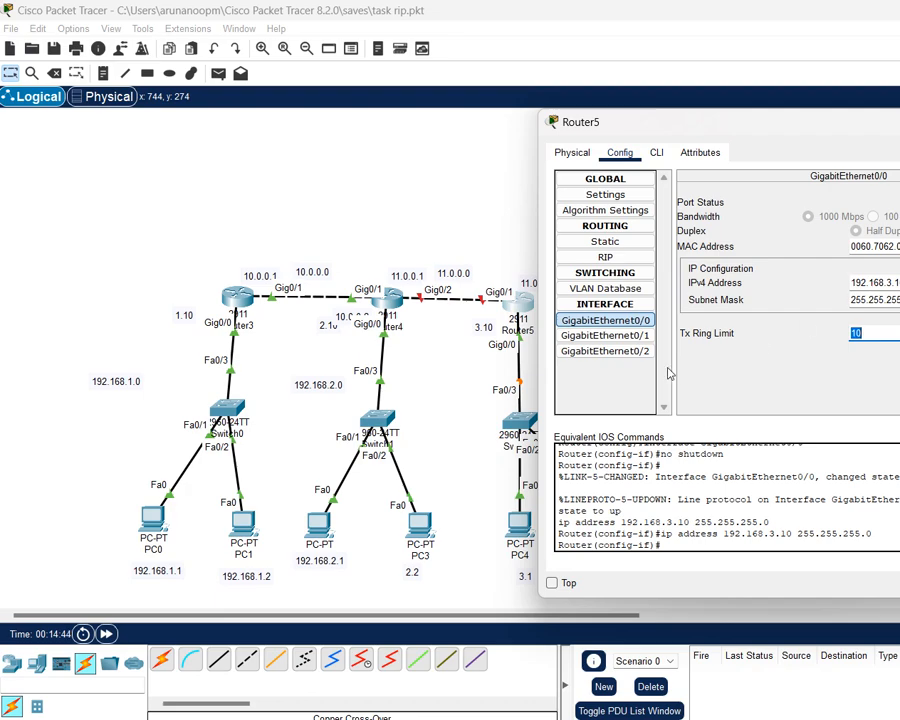
Enable Router5's GigabitEthernet0/1 port with IPv4 address 11.0.0.2 and subnet mask 255.0.0.0, close the router's window and save the file.
click(640, 338)
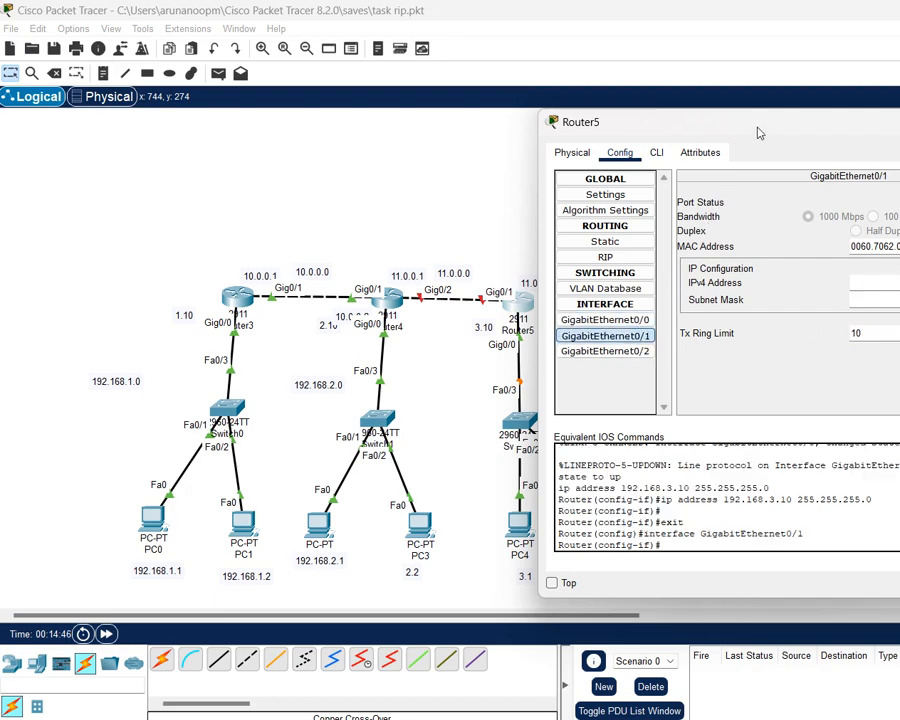
drag(757, 134, 623, 145)
click(859, 214)
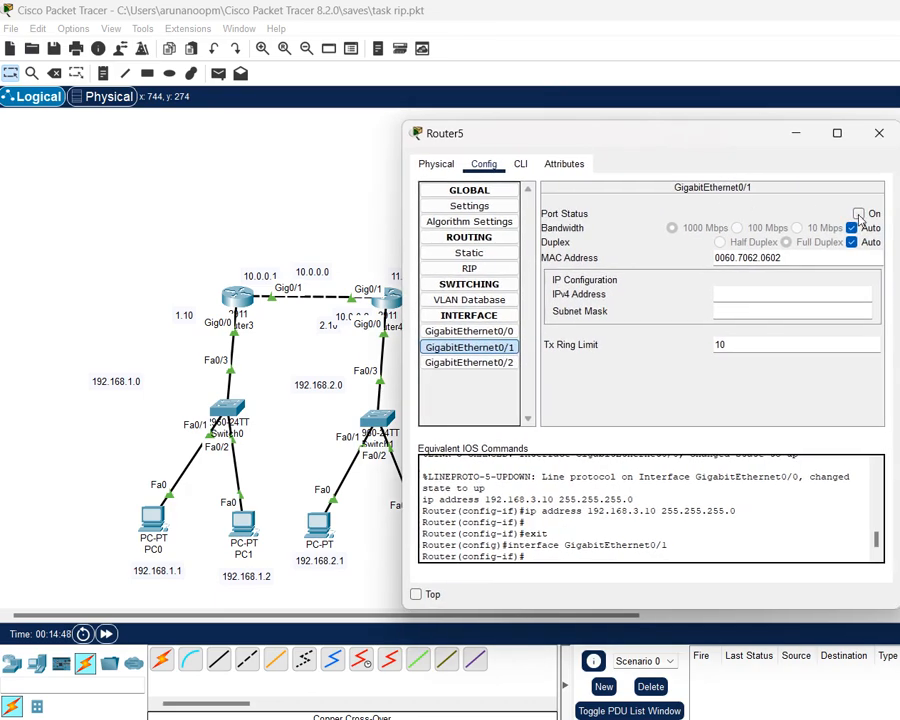
drag(647, 137, 788, 140)
click(874, 300)
text(11.0.0)
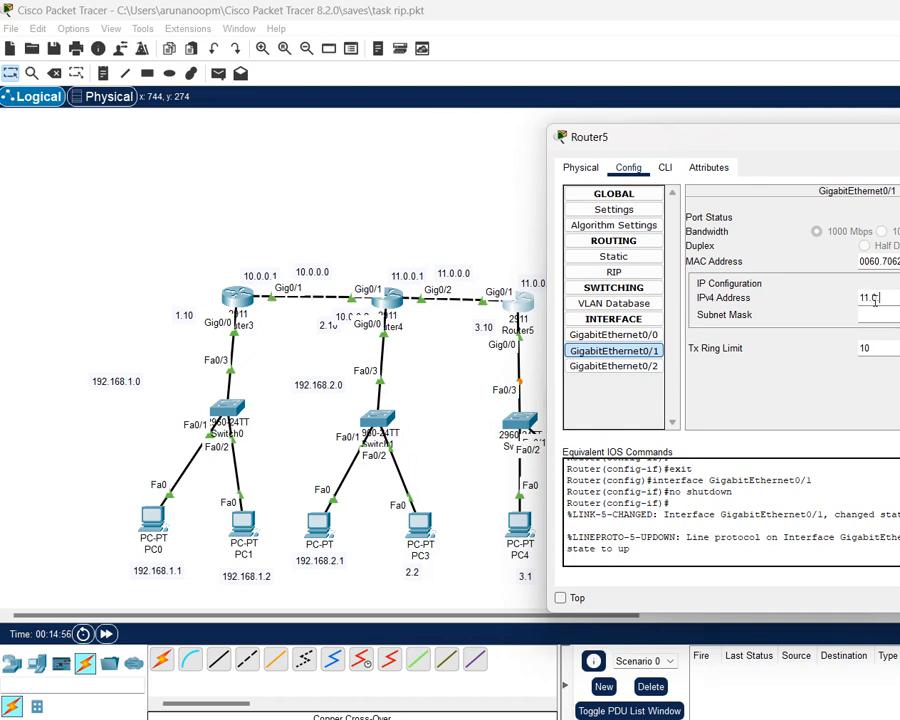
text(.2)
key(Tab)
key(Tab)
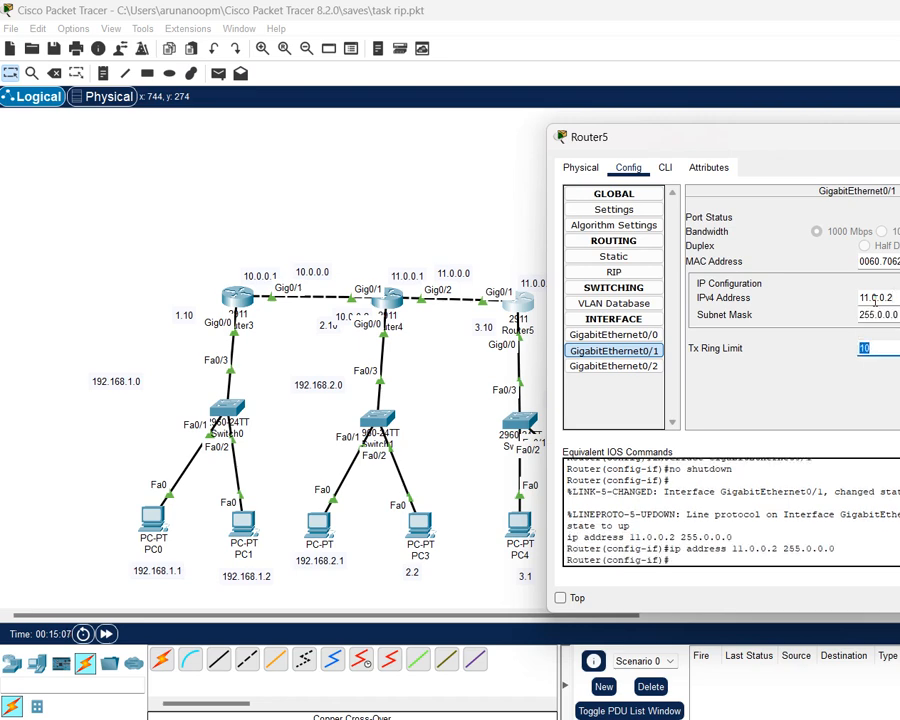
drag(700, 150, 545, 150)
click(863, 141)
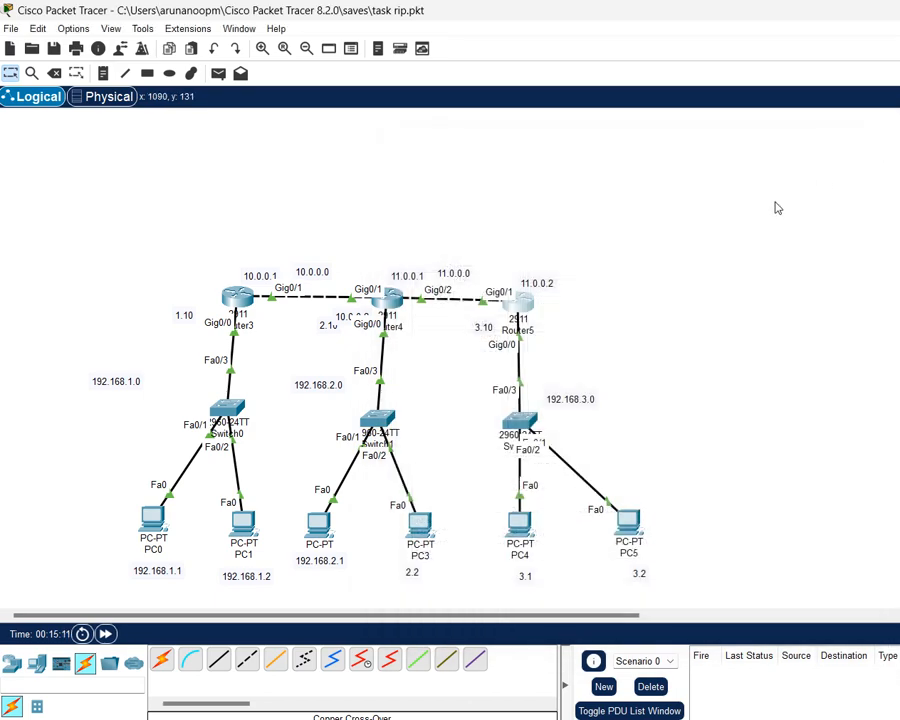
key(ctrl+s)
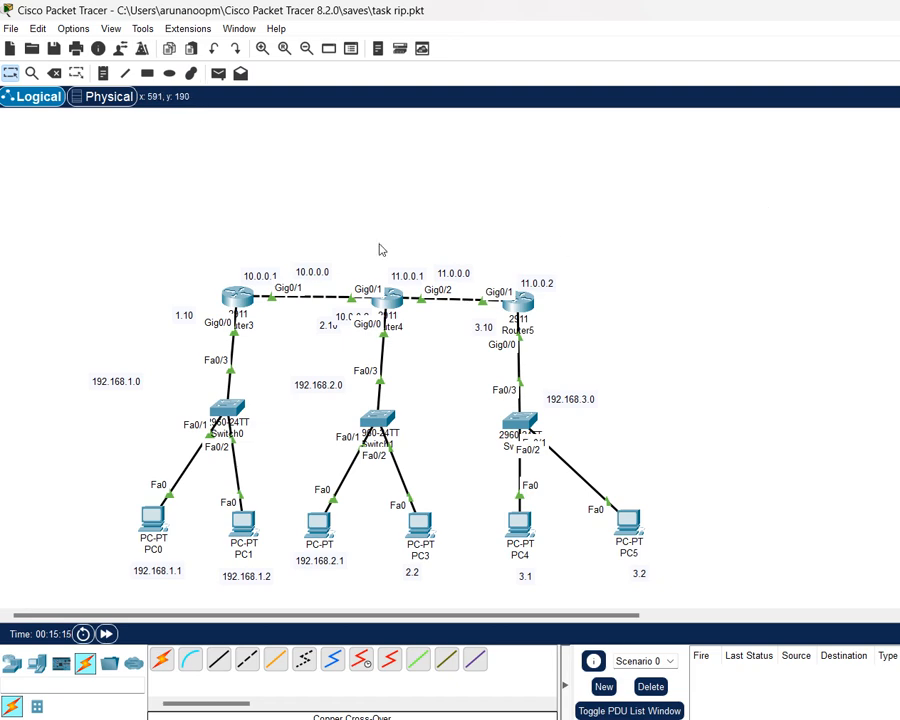
Send a simple PDU from PC0 to PC1 to test connectivity within the 192.168.1.0 network.
click(219, 78)
click(157, 523)
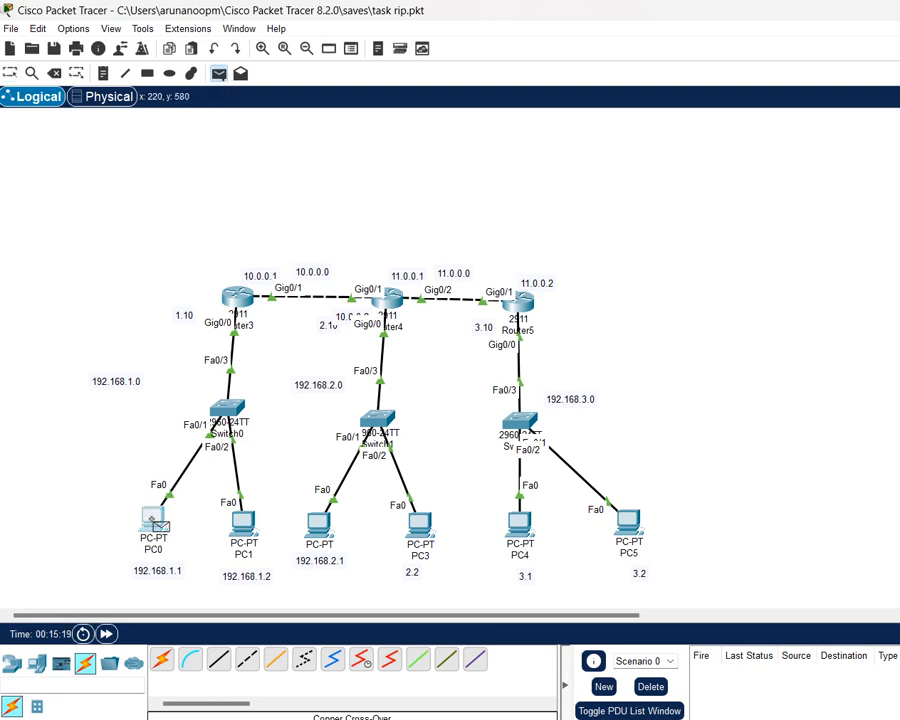
click(246, 524)
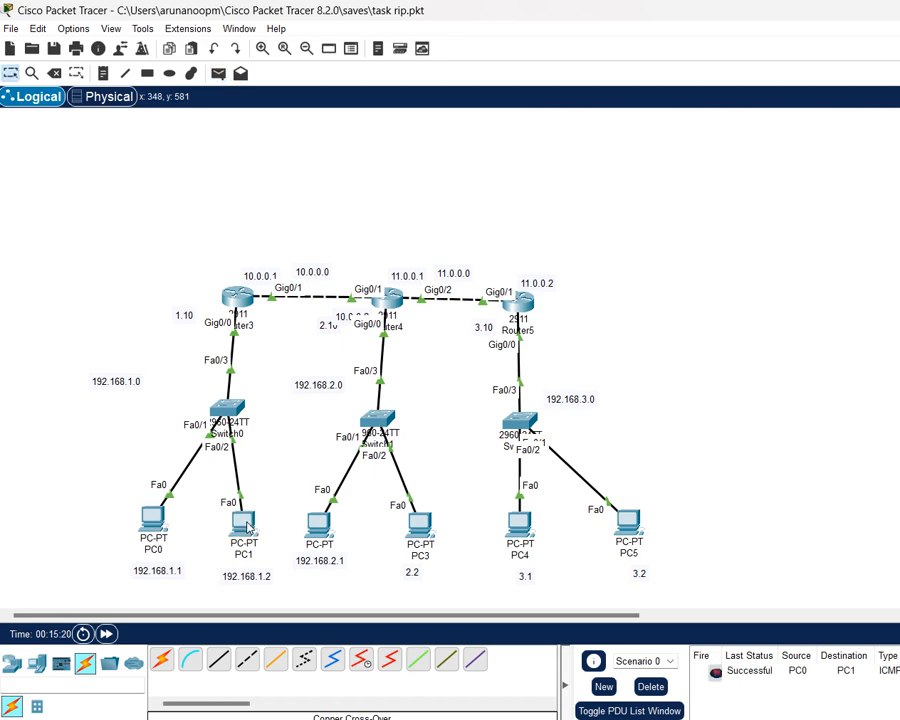
Send simple PDUs from PC2 to PC3 and from PC4 to PC5 to test connectivity within their networks.
click(220, 77)
click(319, 524)
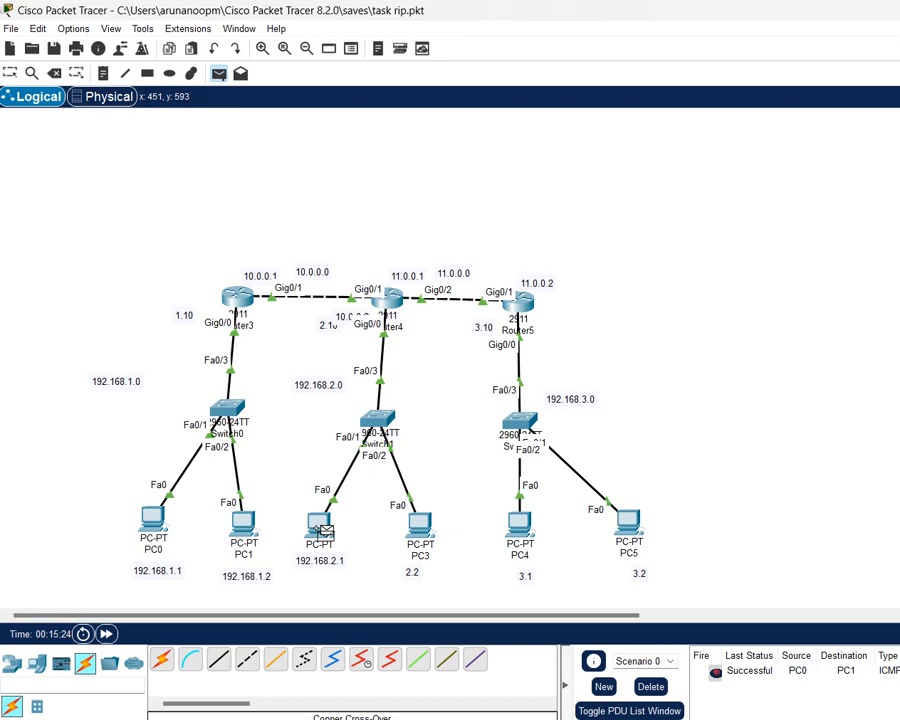
click(425, 530)
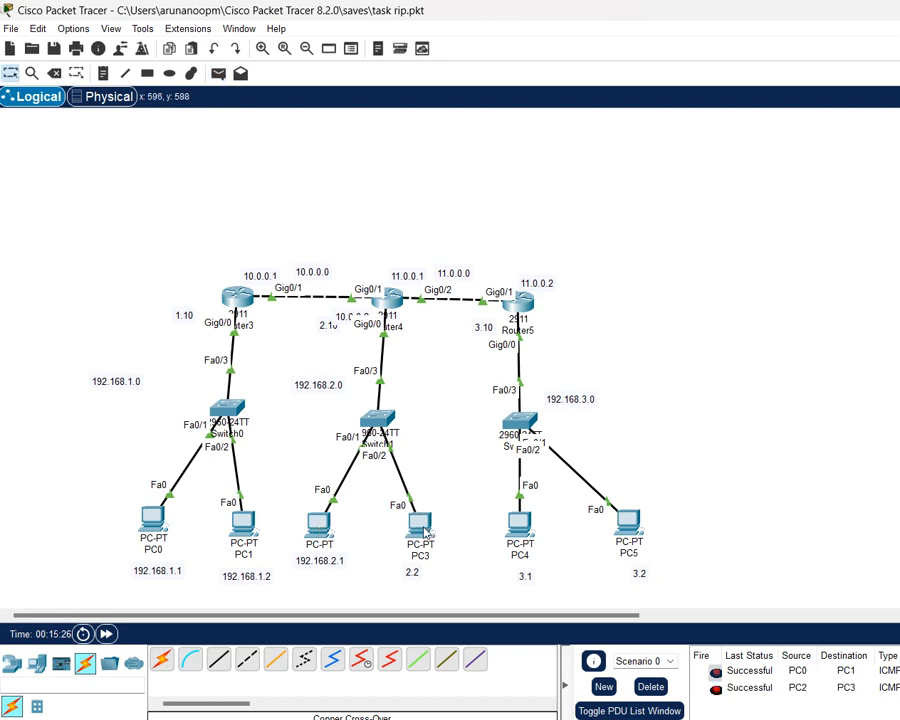
click(218, 73)
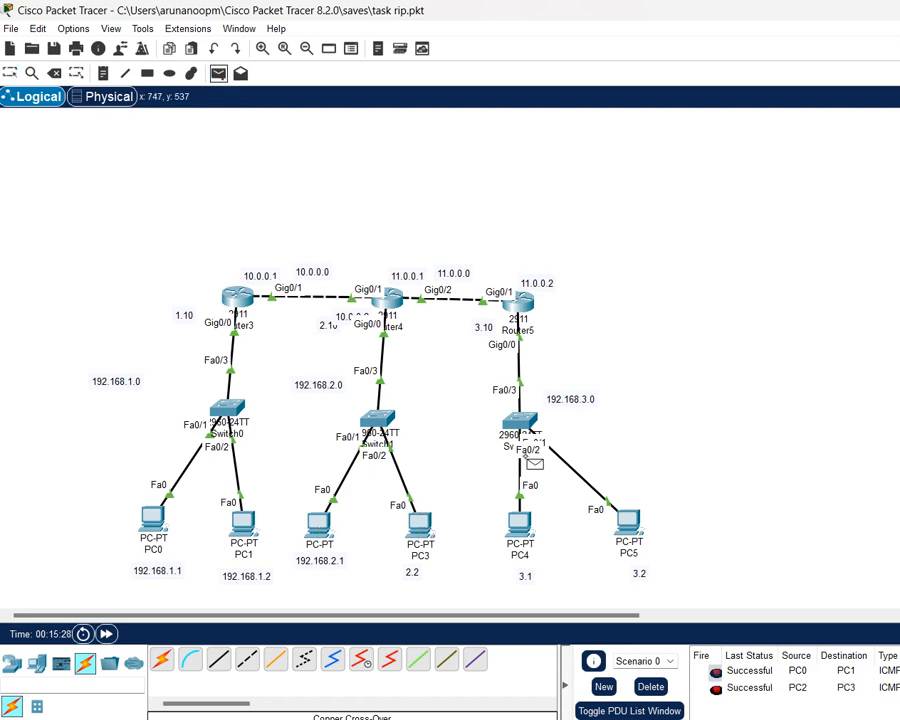
click(521, 527)
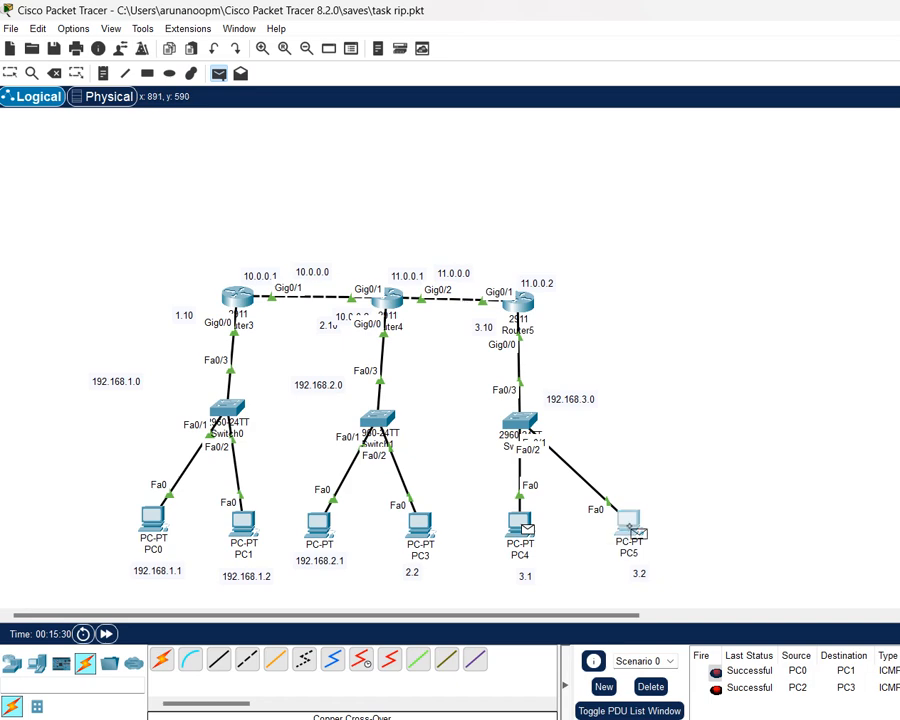
click(630, 527)
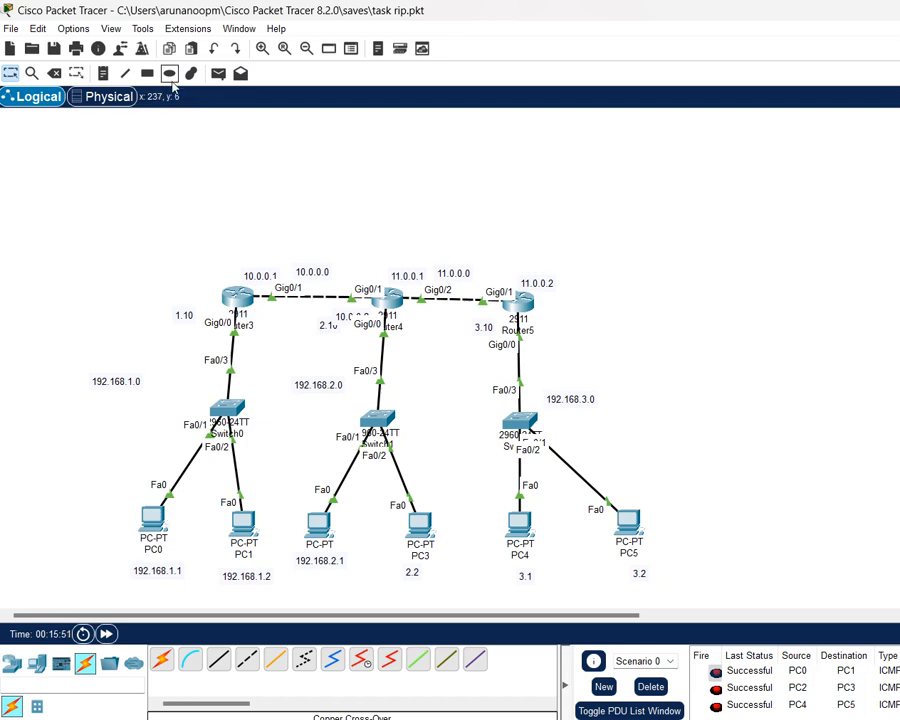
Send a simple PDU from PC0 to PC2 to test connectivity between the 192.168.1.0 and 192.168.2.0 networks.
click(219, 79)
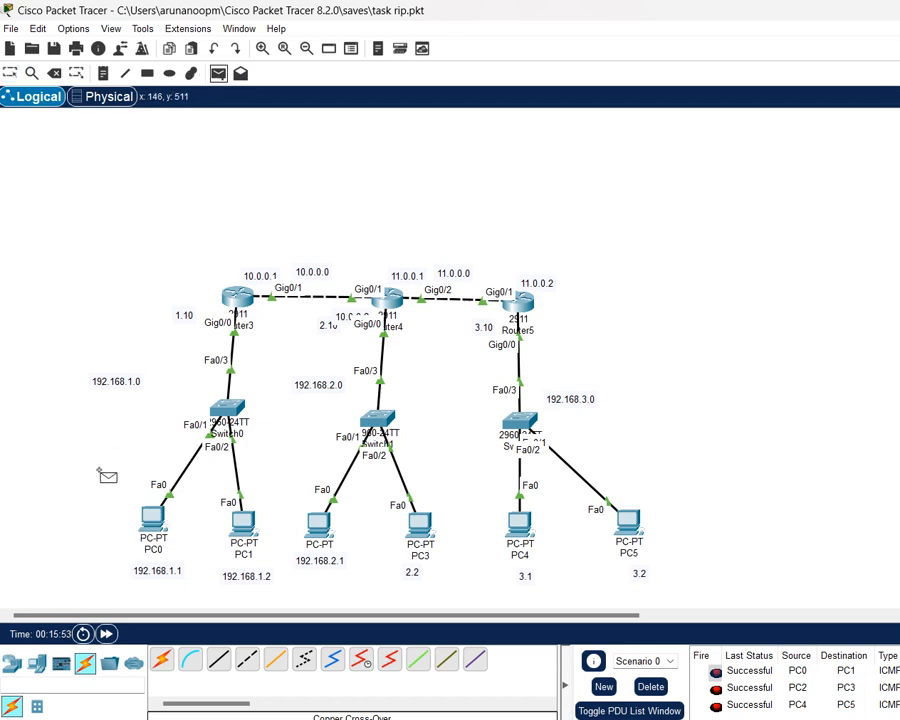
click(152, 518)
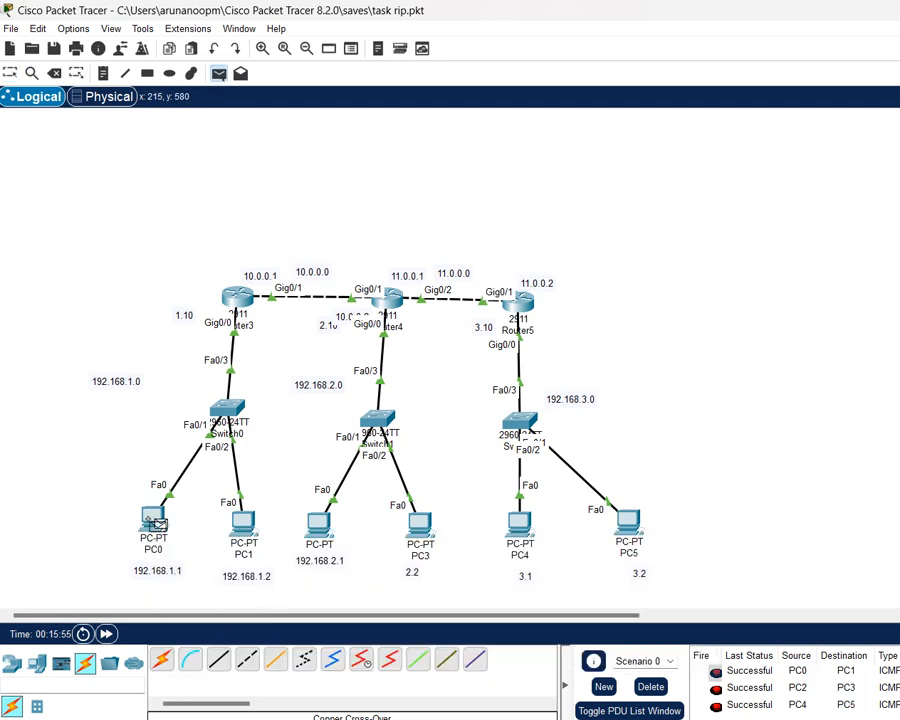
click(319, 527)
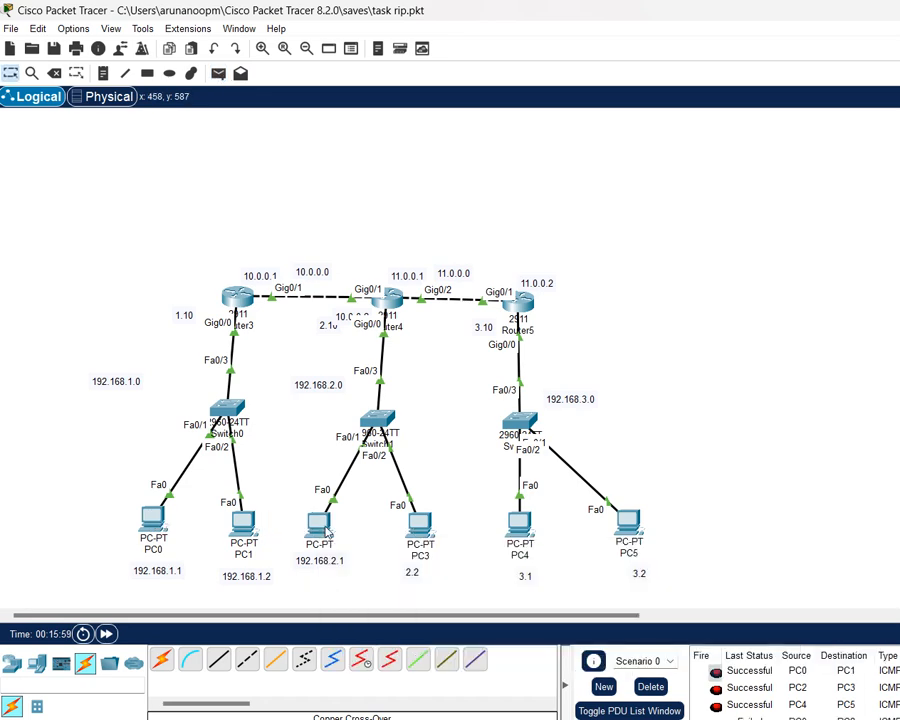
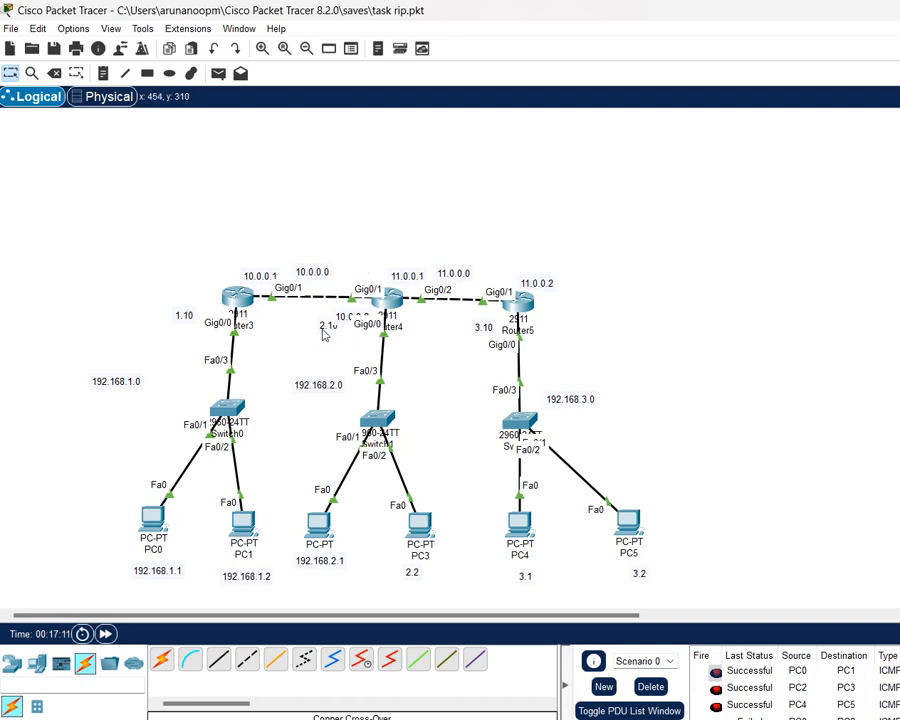
Open Router3's command line, exit to global configuration mode and enter RIP configuration with the command router rip.
mouse_move(240, 287)
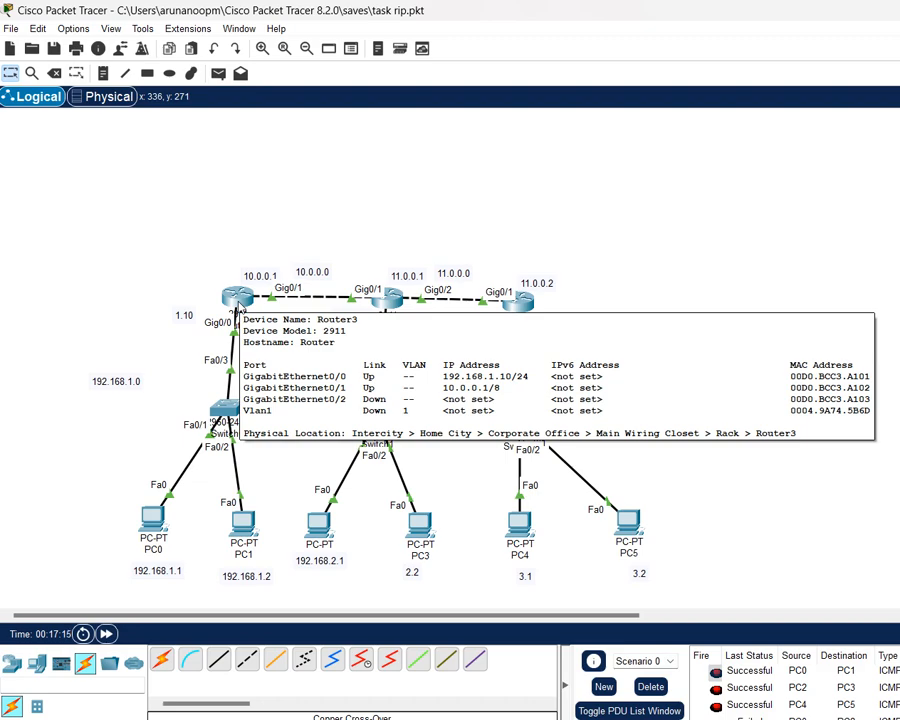
click(239, 300)
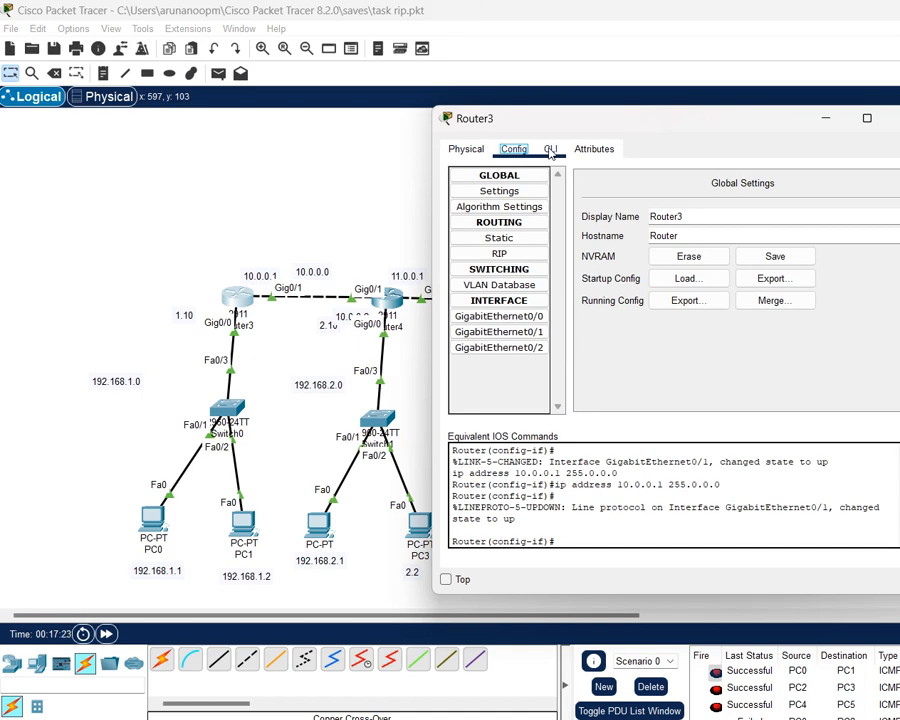
click(513, 254)
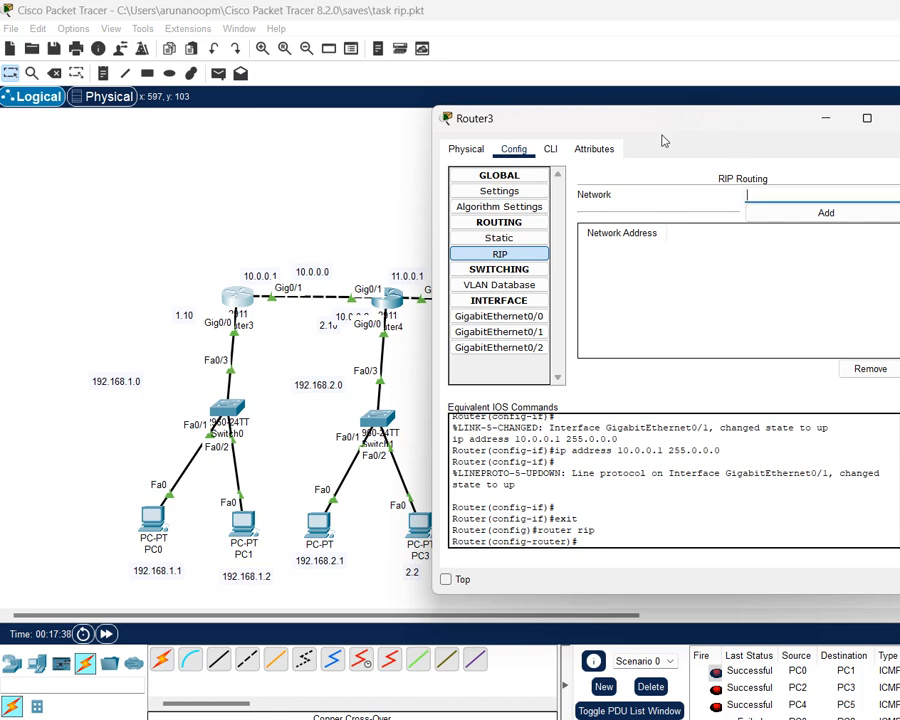
click(549, 150)
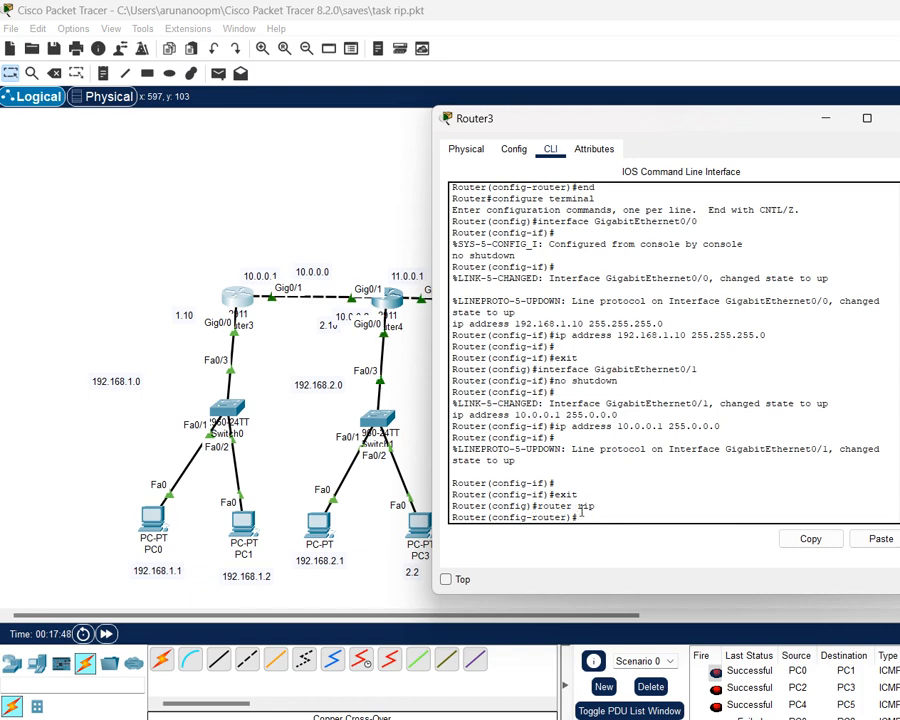
text(exit)
key(Return)
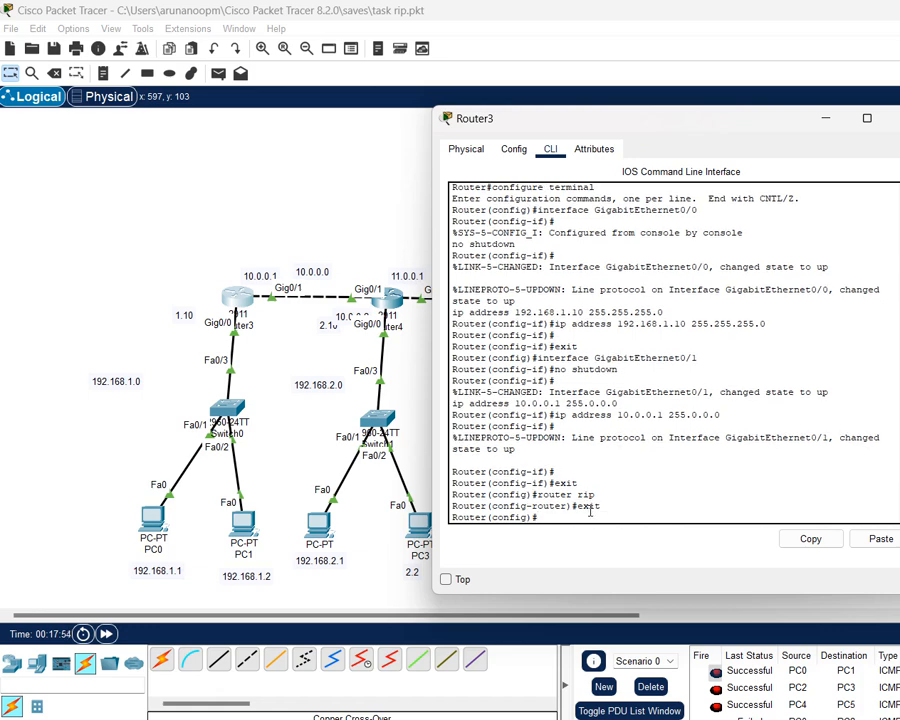
text(router rip)
key(Return)
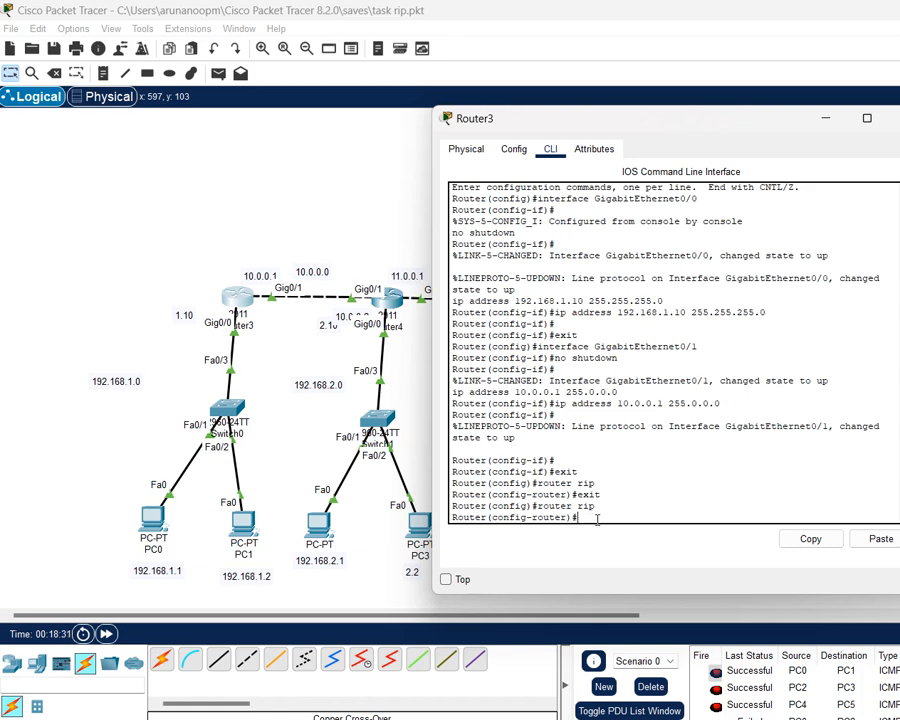
Add networks 192.168.1.0 and 10.0.0.0 to Router3's RIP configuration, exit RIP mode and close the router's window.
text(network)
text(192.168.1)
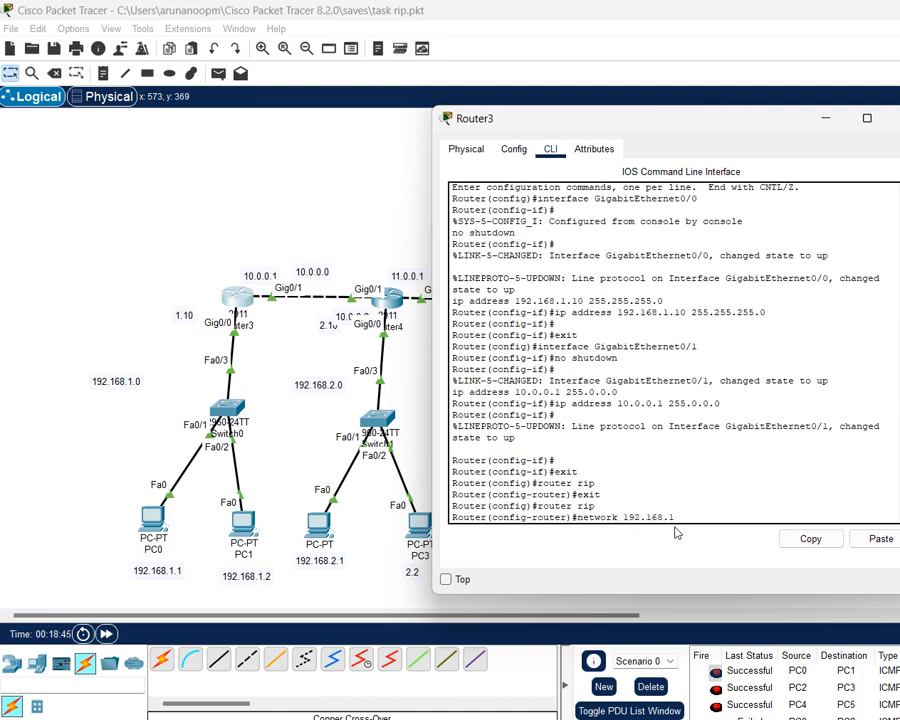
text(.0)
key(Return)
text(network 10.0.0)
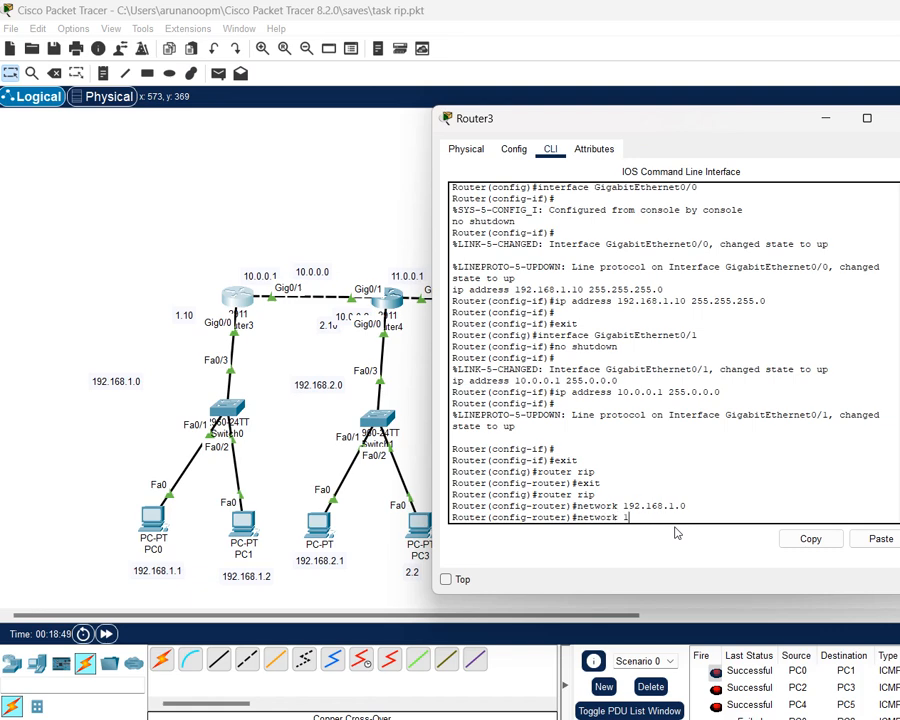
text(.0)
key(Return)
text(3)
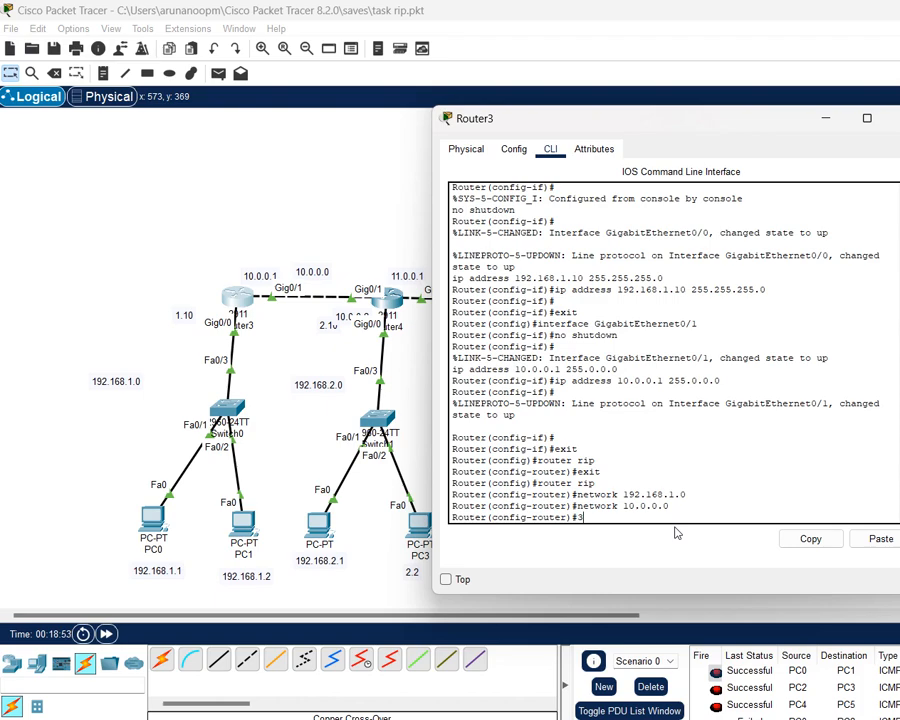
key(BackSpace)
text(ex)
key(Return)
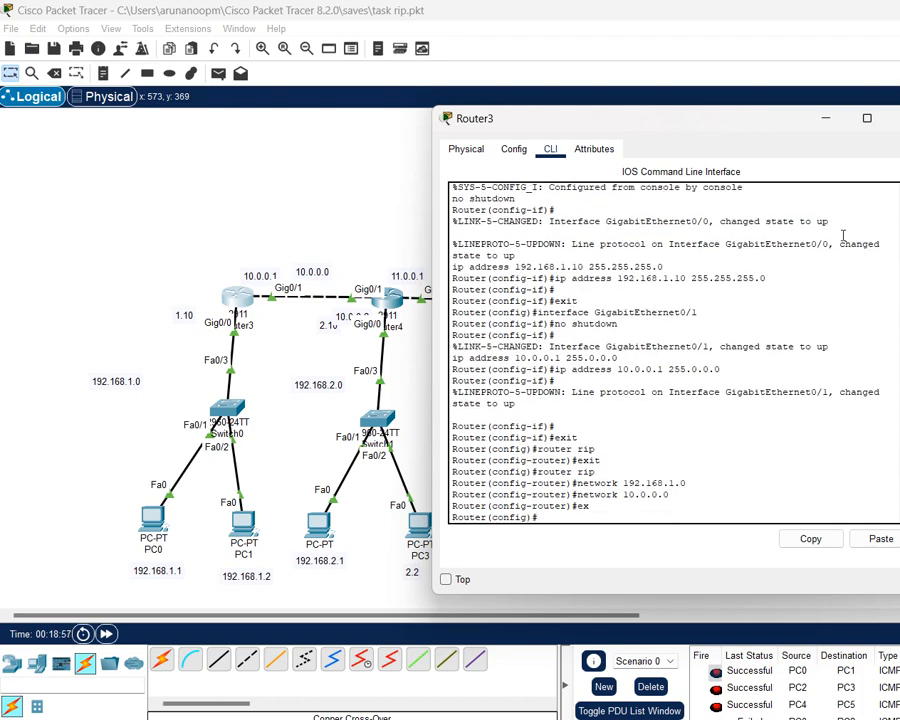
drag(686, 132, 622, 136)
click(853, 122)
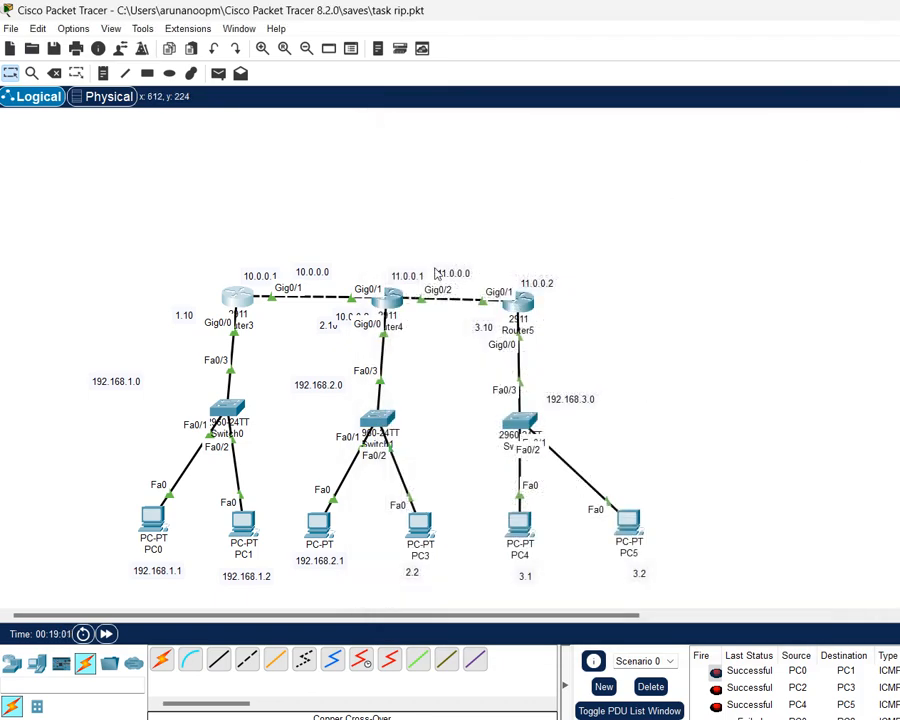
Open Router4's command line, leave interface configuration mode and enter RIP configuration with the command router rip.
click(392, 297)
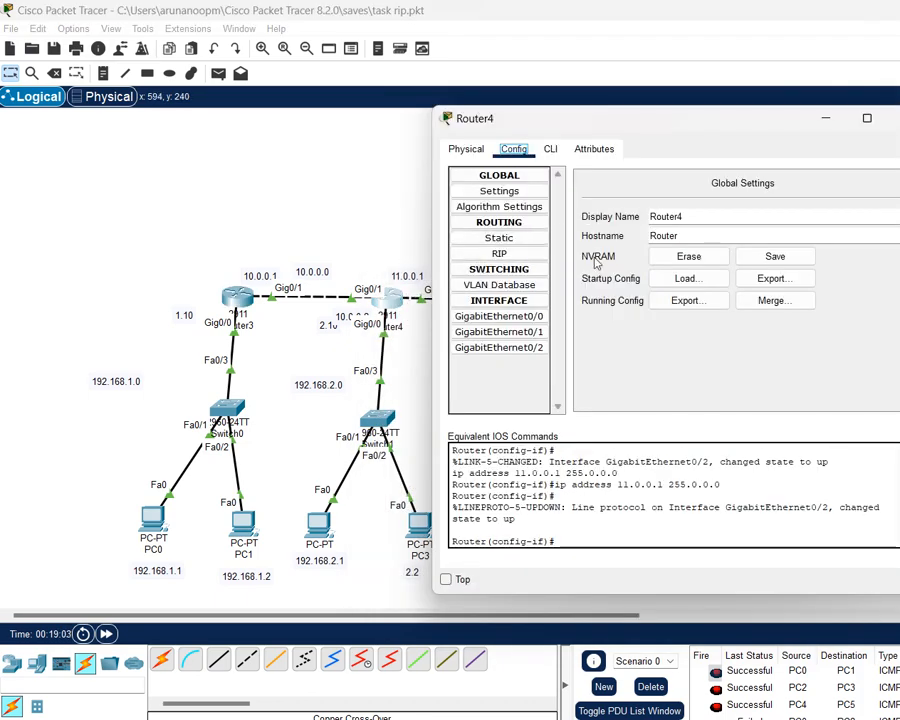
click(550, 148)
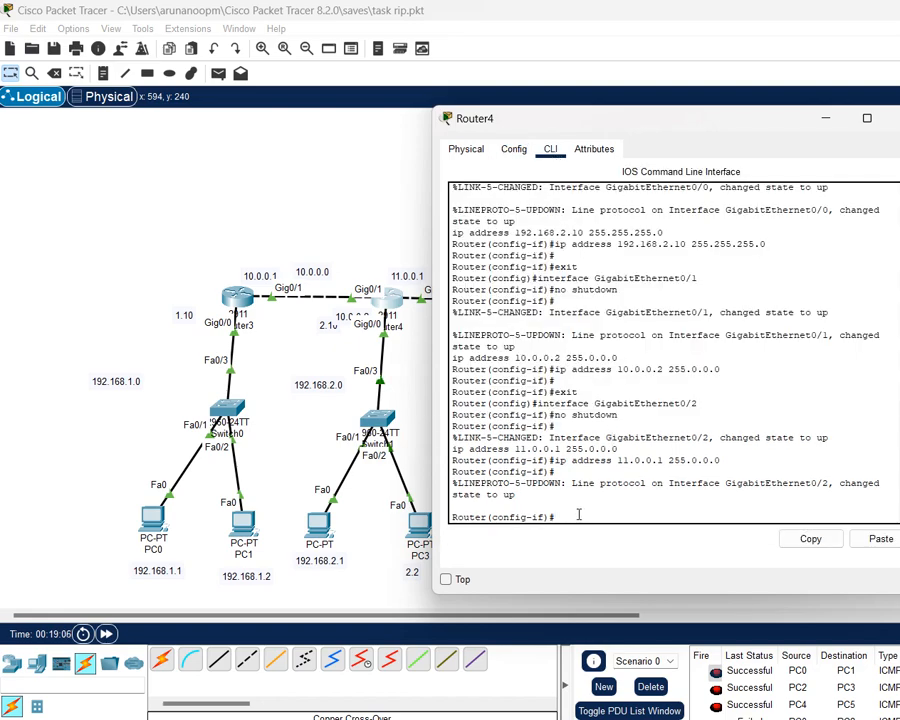
text(ex)
key(Return)
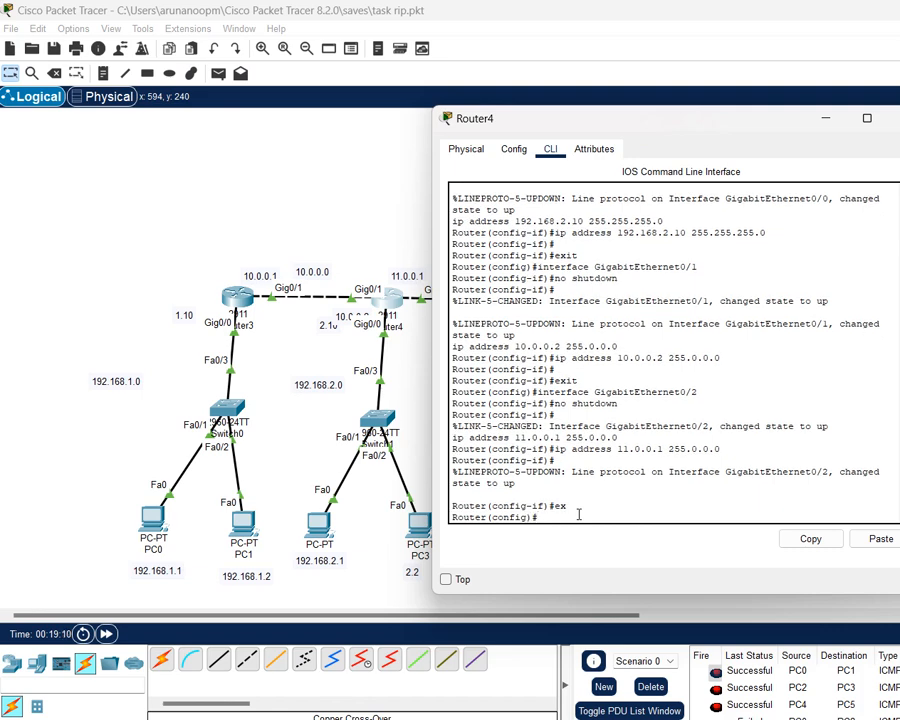
text(router rip)
key(Return)
Add networks 10.0.0.0 and 192.168.2.0 to Router4's RIP configuration and exit RIP mode.
text(network)
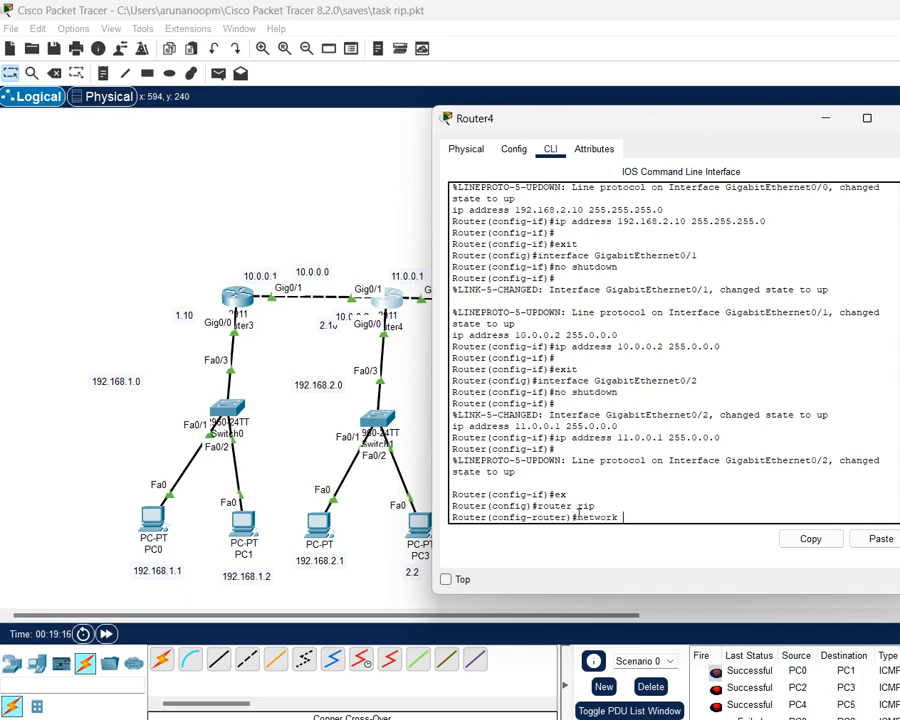
text( 10.0.0.0)
key(Return)
text(network)
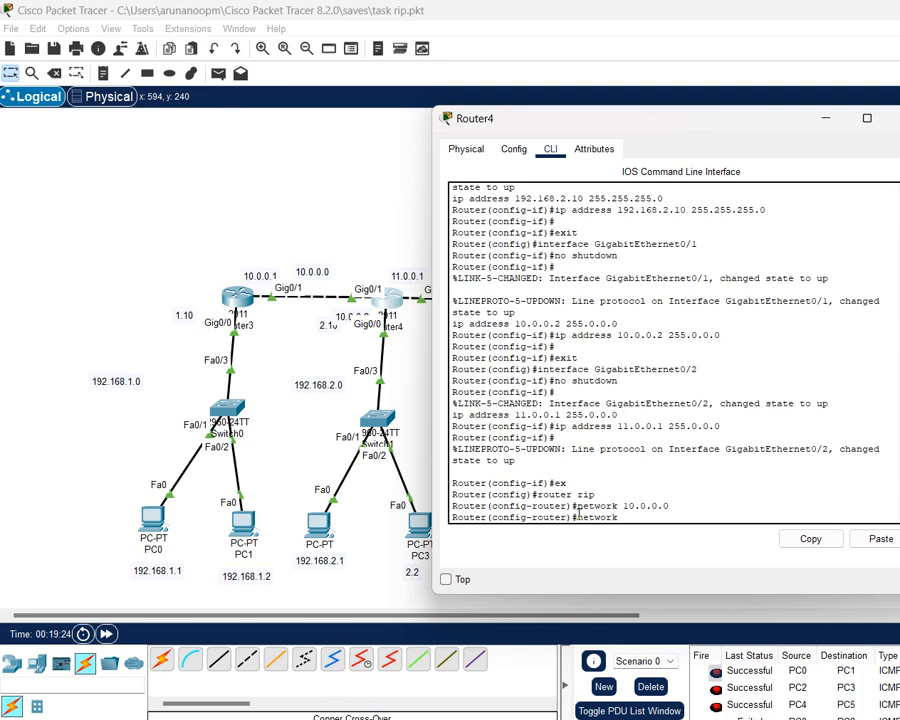
text( 192.168.2.0)
key(Return)
text(ex)
key(Return)
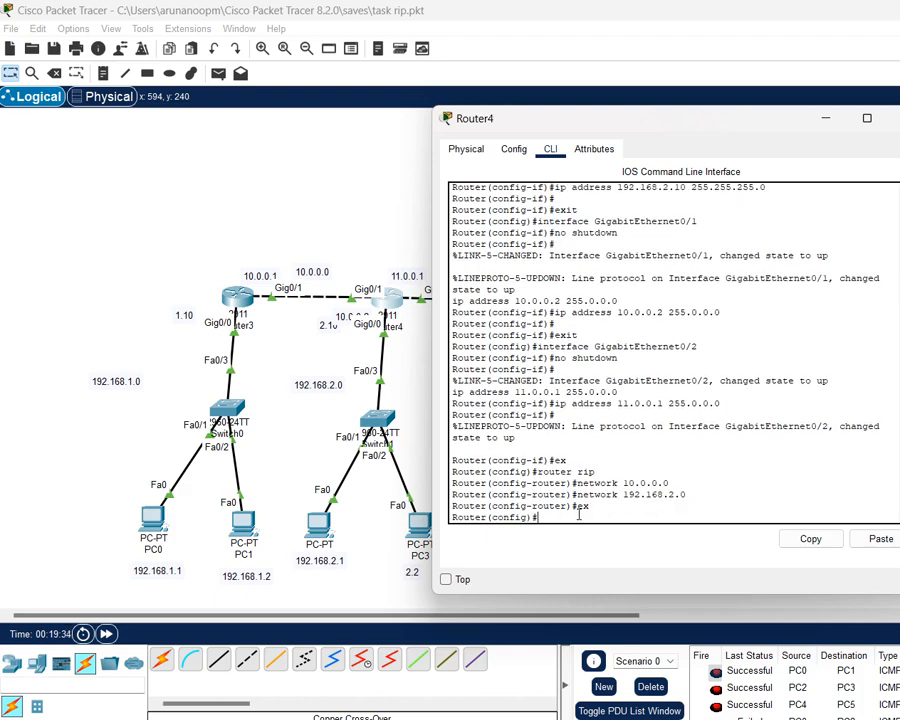
Re-enter Router4's RIP configuration with router rip, add network 11.0.0.0 and exit RIP mode.
key(Up)
key(Up)
key(Up)
key(Up)
key(Return)
text(network 1)
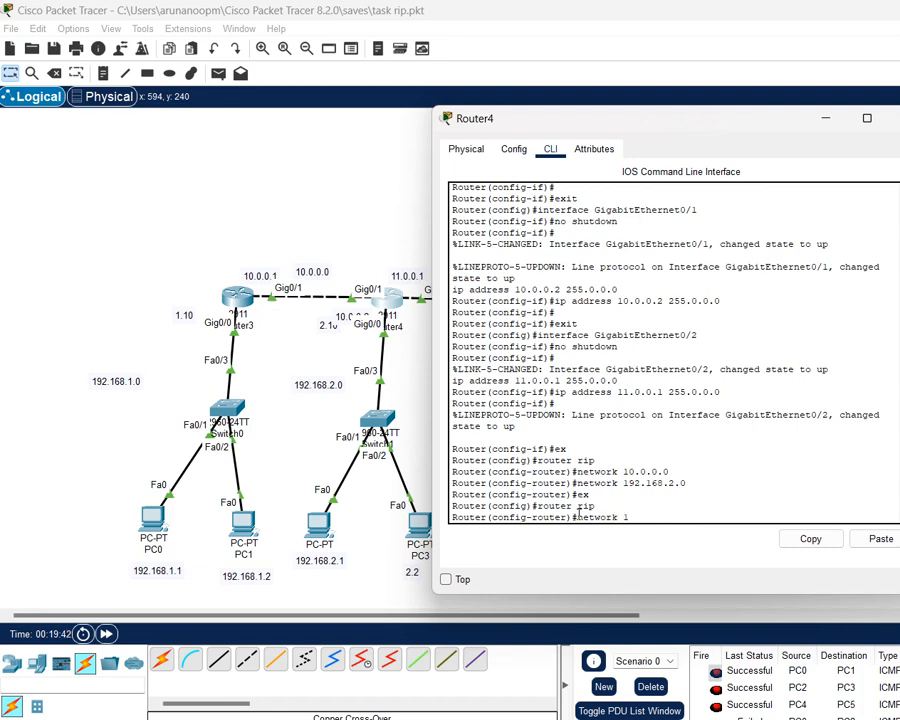
text(1.0.0.0)
key(Return)
text(ex)
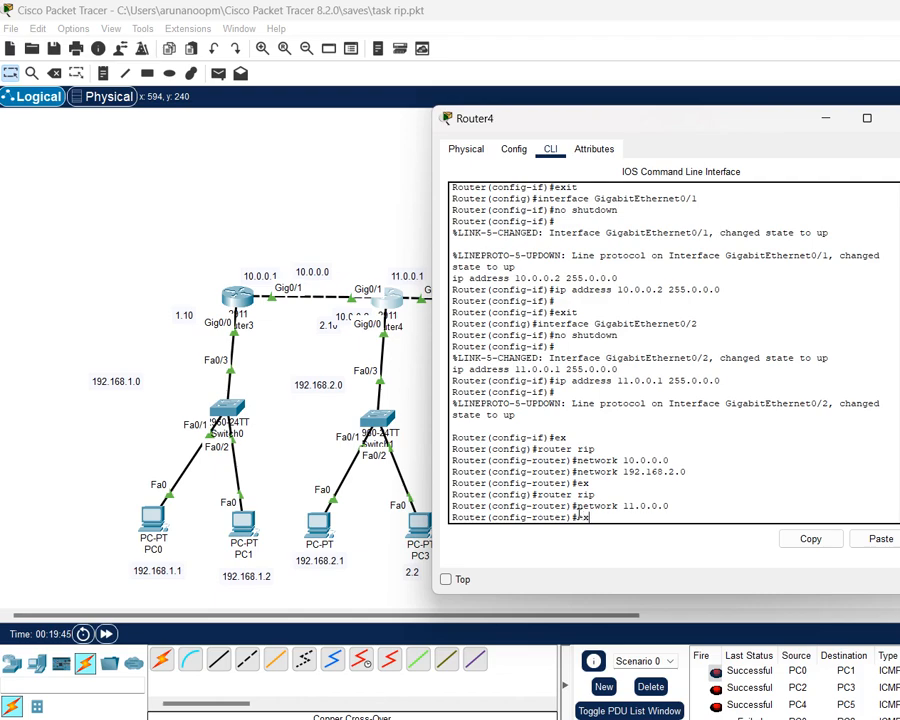
text(it)
key(Return)
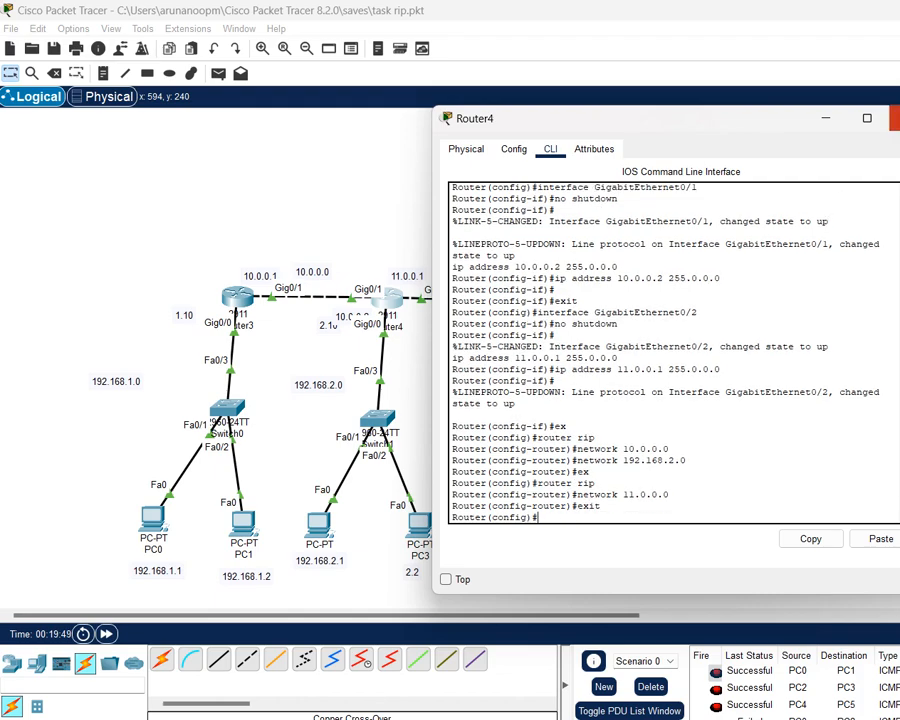
Check the list of network addresses in Router4's RIP settings and close the router's window.
click(513, 149)
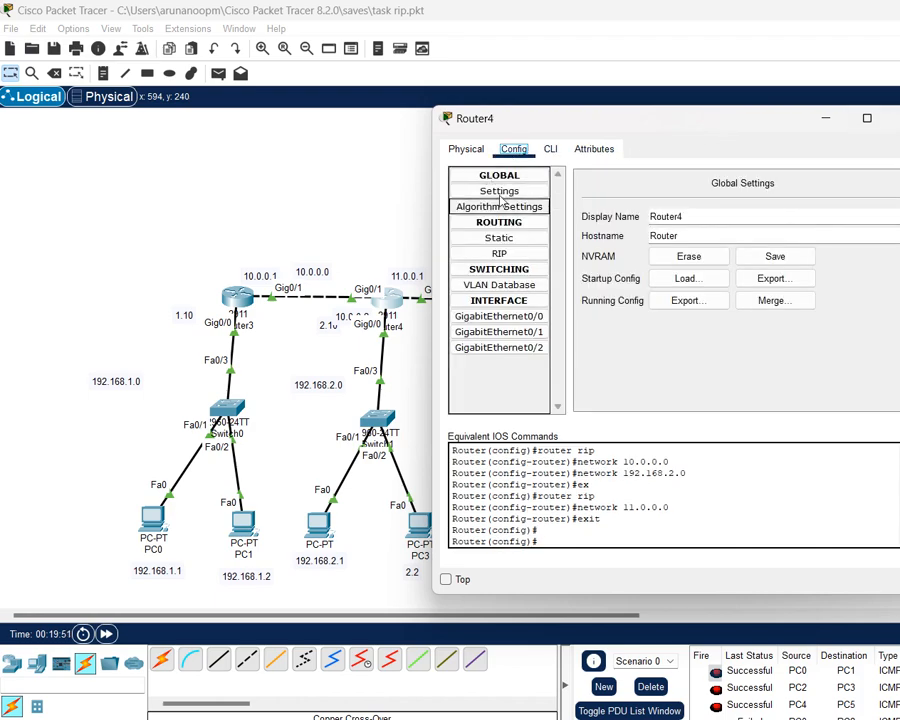
click(499, 254)
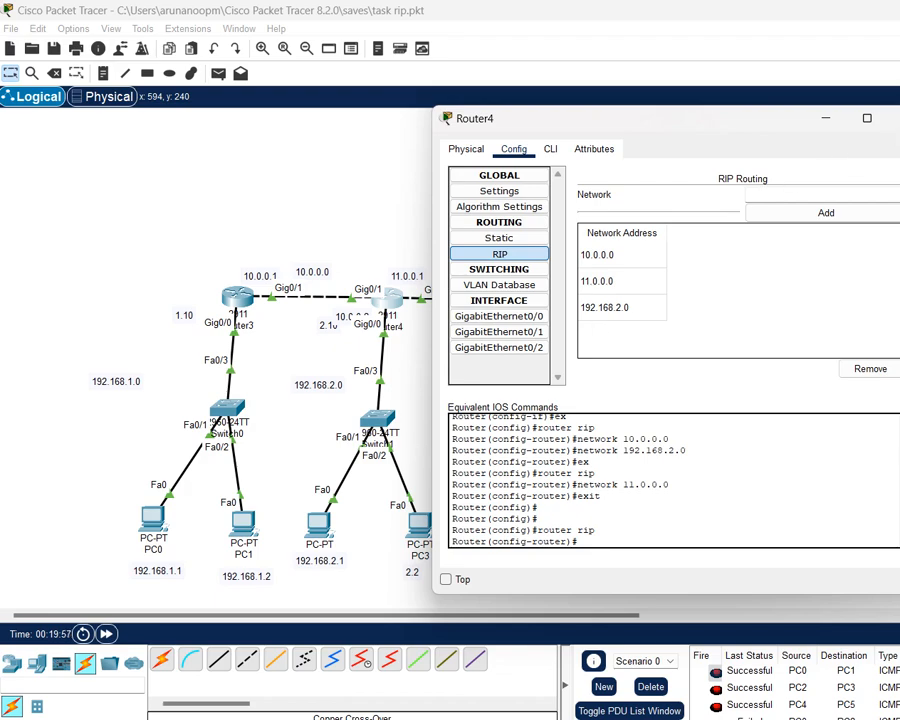
key(alt+F4)
Open Router5's command line and exit interface configuration mode to global configuration mode.
click(520, 298)
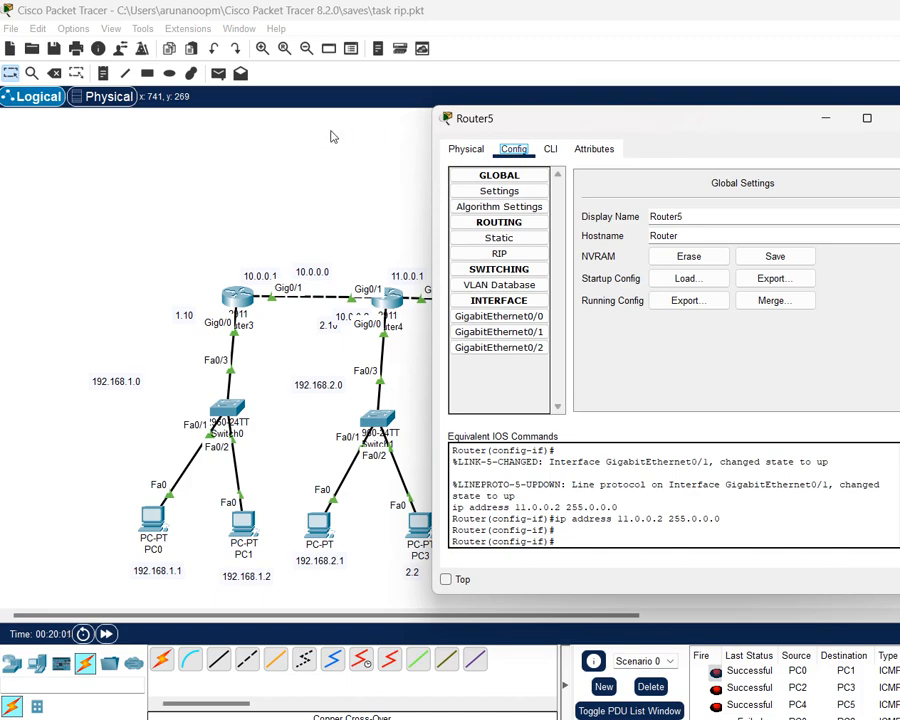
drag(547, 110, 810, 104)
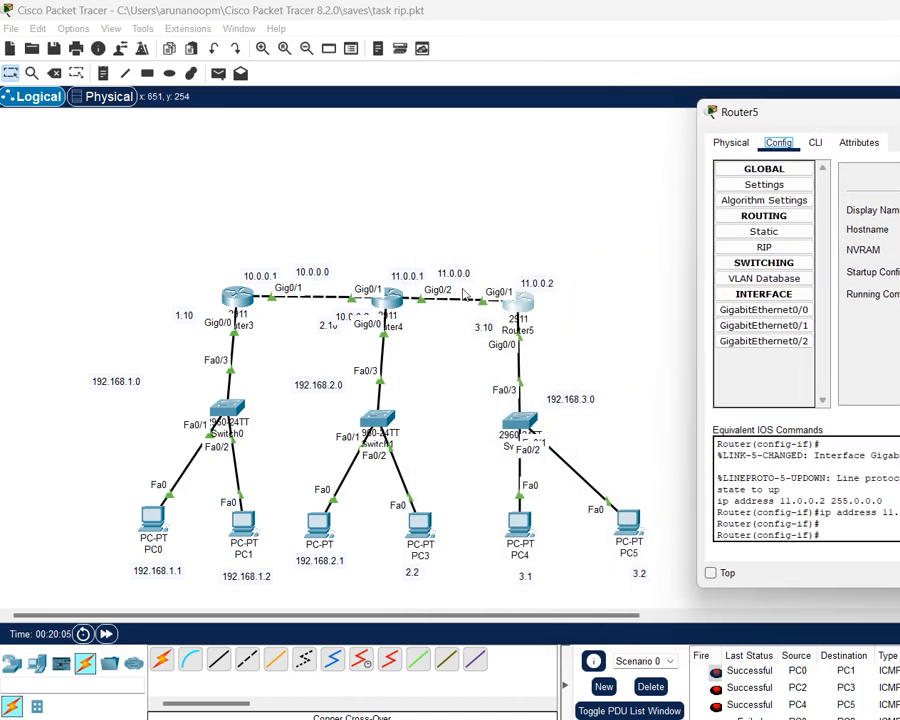
drag(832, 117, 550, 130)
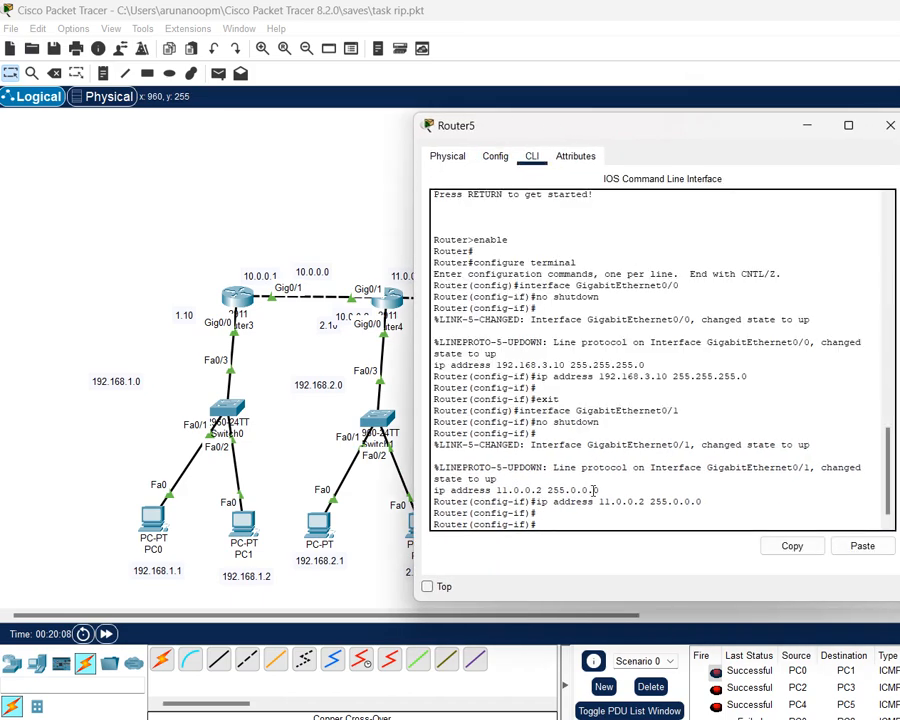
text(ex)
key(Return)
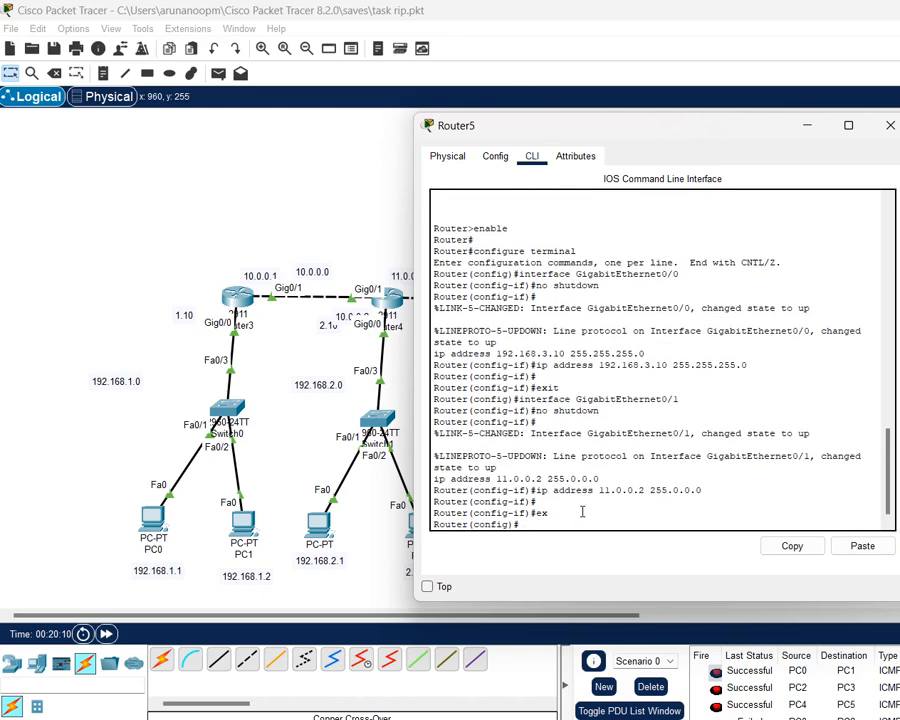
Enter RIP configuration on Router5 with router rip and add networks 11.0.0.0 and 192.168.3.0.
text(router rip)
key(Return)
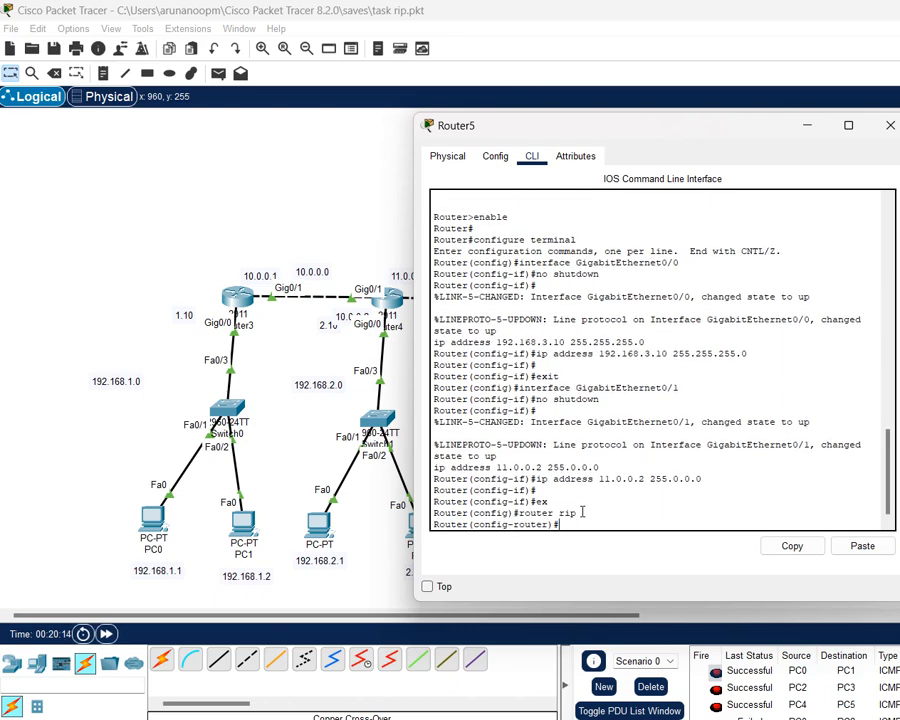
click(495, 156)
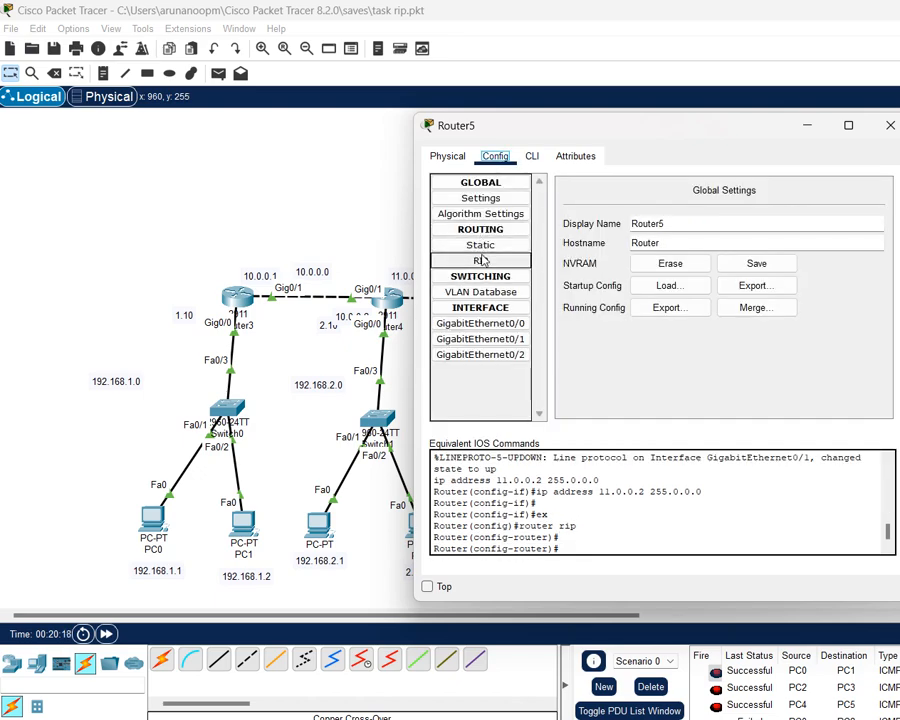
click(532, 156)
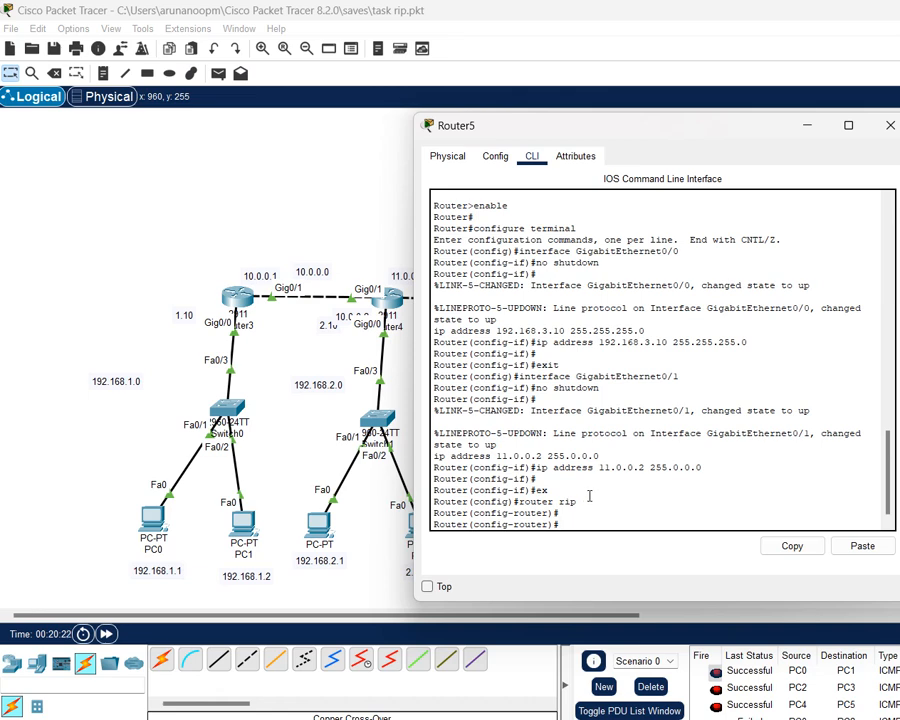
text(network 11.0.0.0)
key(Return)
text(network 1)
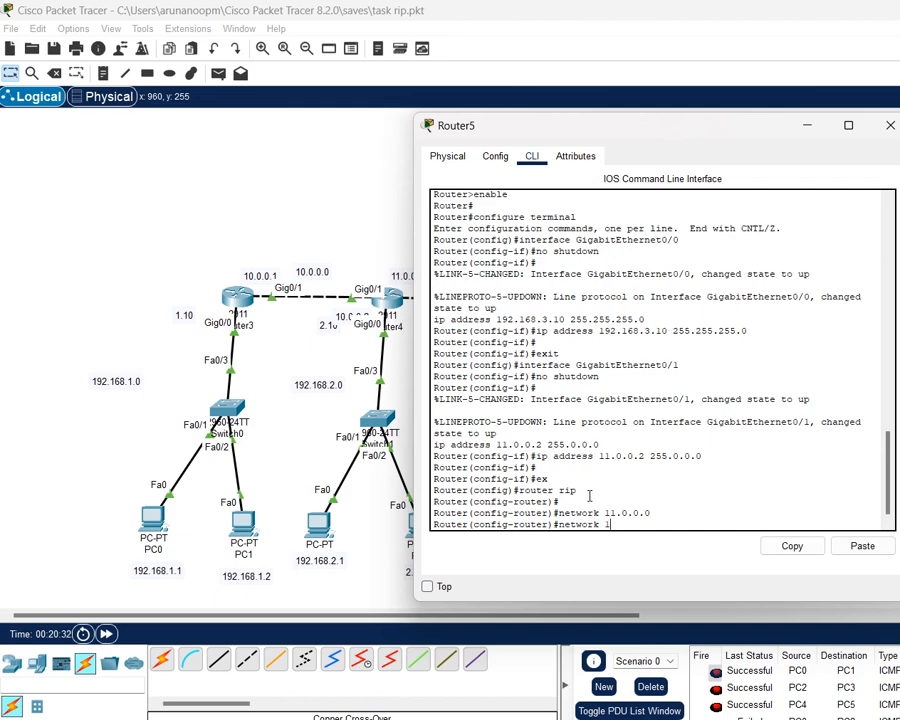
text(92.168.3.0)
key(Return)
Exit Router5's RIP configuration mode, close the router's window and save the file.
text(er(config-router)#e)
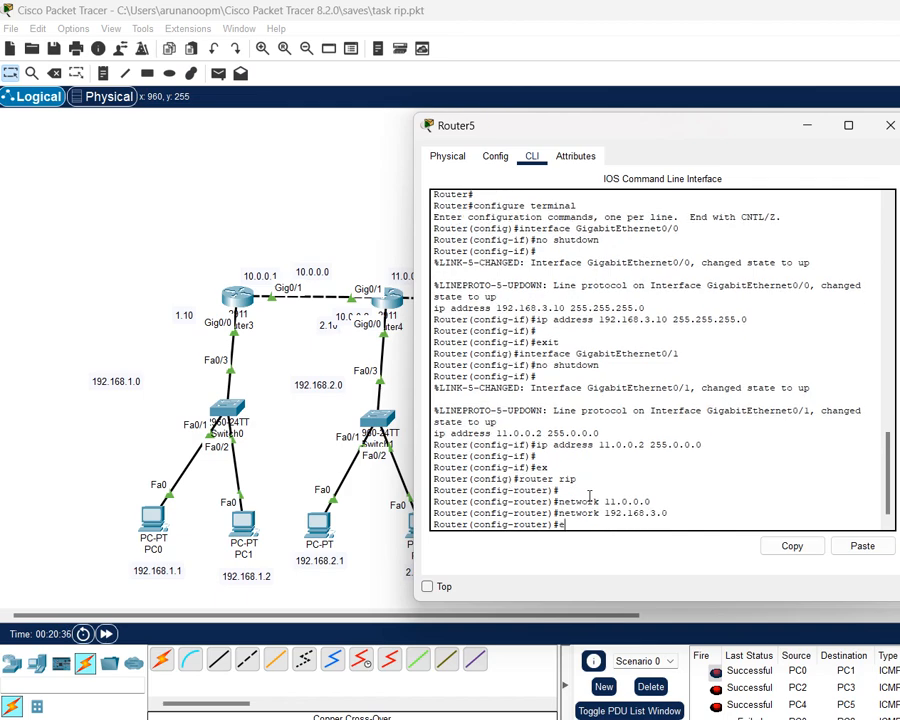
text(x)
key(Return)
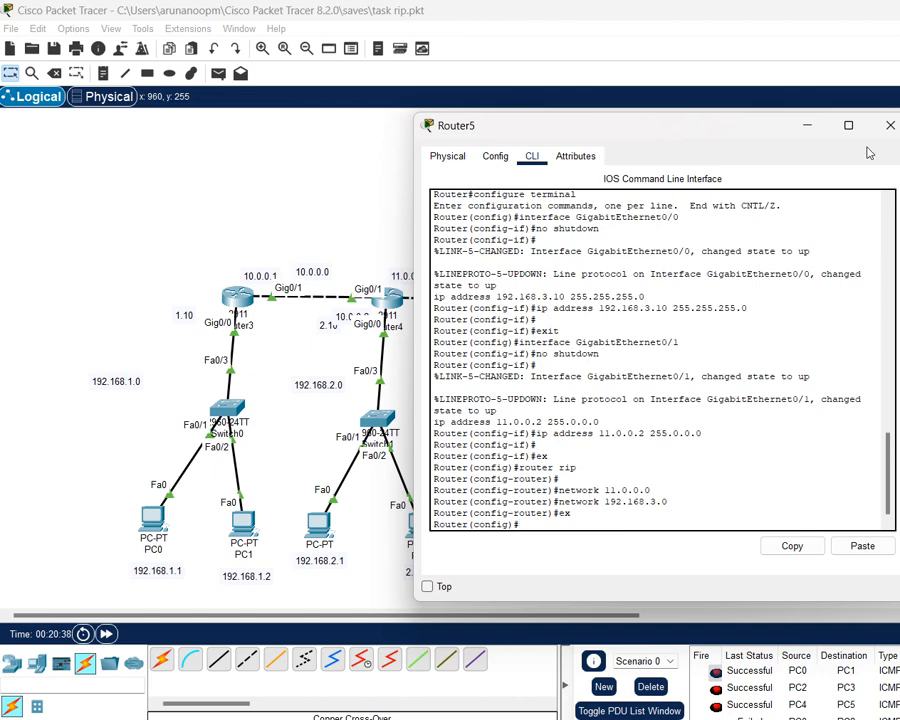
click(889, 125)
key(ctrl+s)
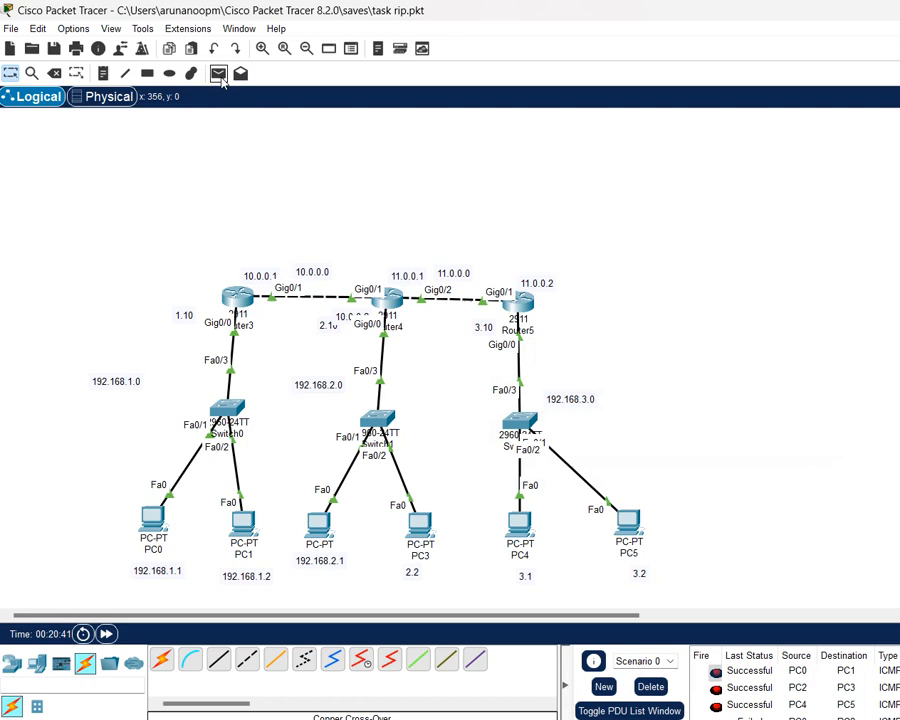
Send a simple PDU from PC0 to PC2 to test routing between the 192.168.1.0 and 192.168.2.0 networks.
click(219, 74)
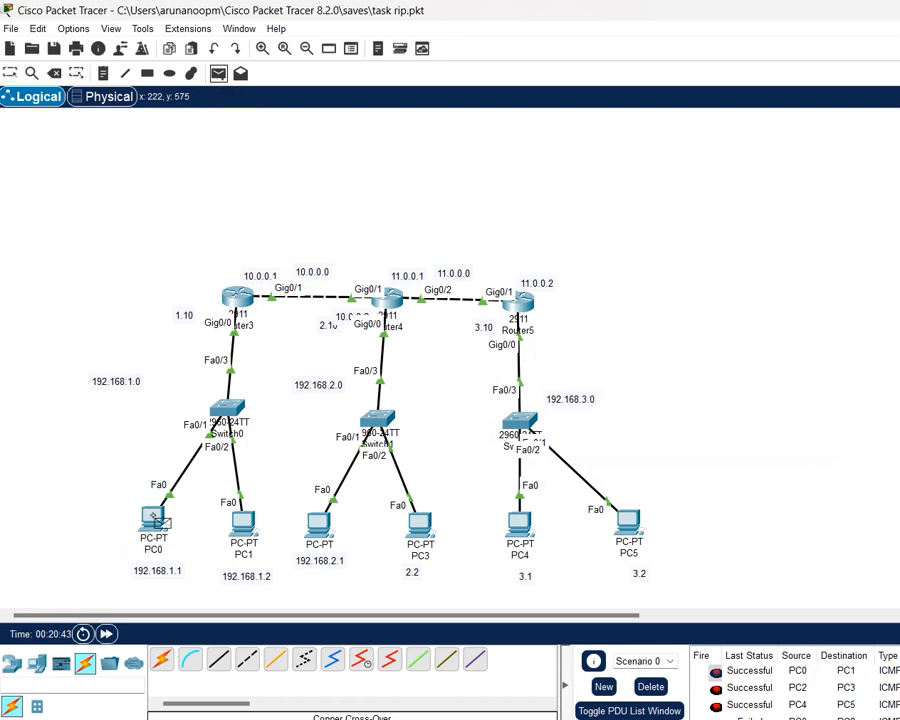
click(153, 518)
click(319, 527)
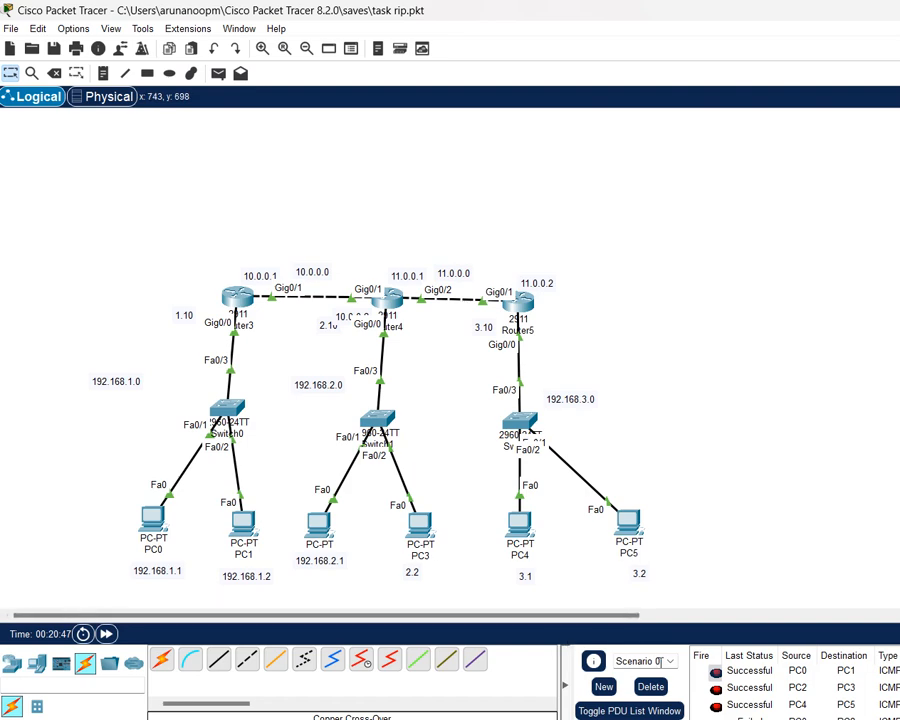
Delete Scenario 0's existing PDUs and send a fresh simple PDU from PC0 to PC2.
click(656, 688)
click(219, 75)
click(153, 518)
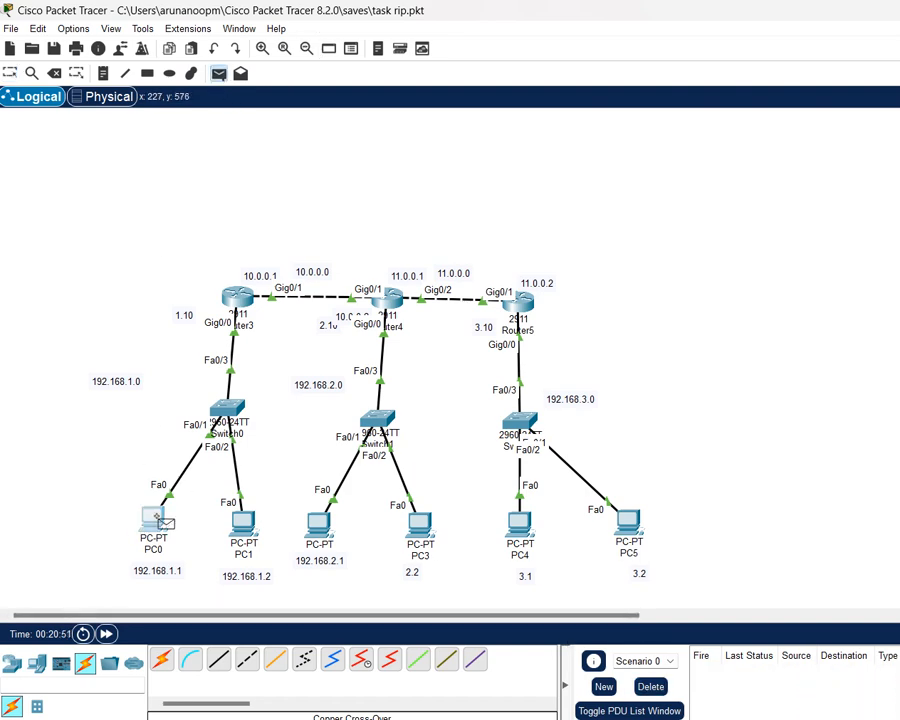
click(320, 524)
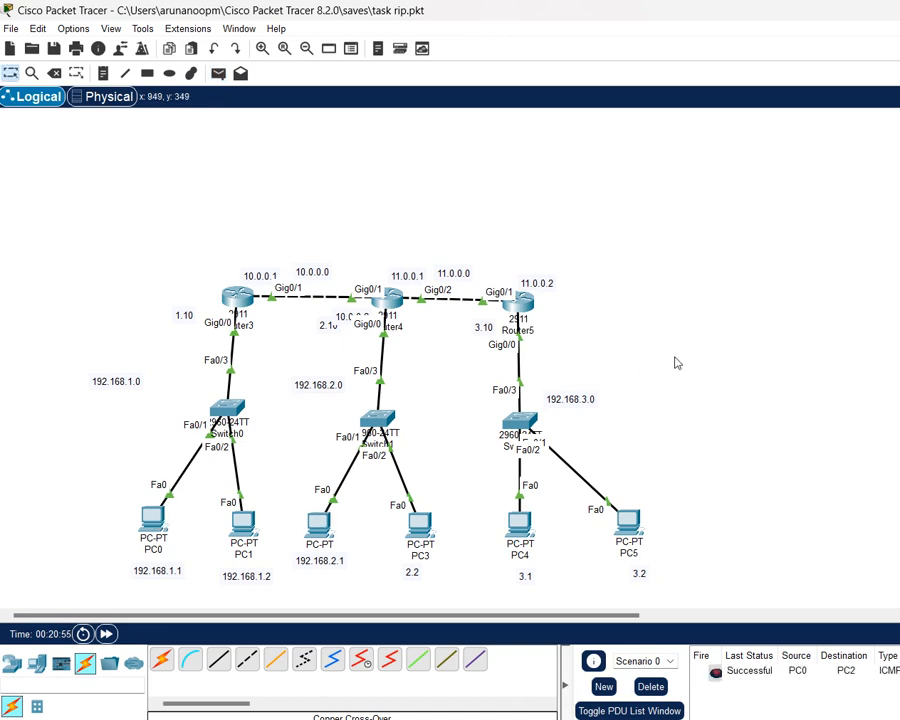
Test connectivity from PC0 to PC3 by sending a simple PDU twice.
click(218, 75)
click(155, 517)
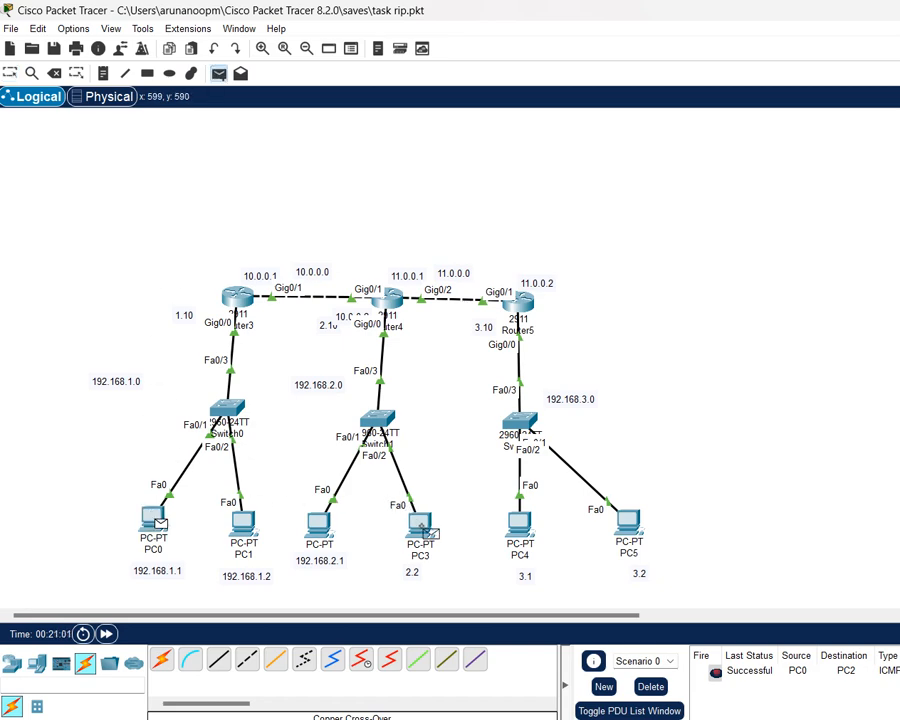
click(426, 532)
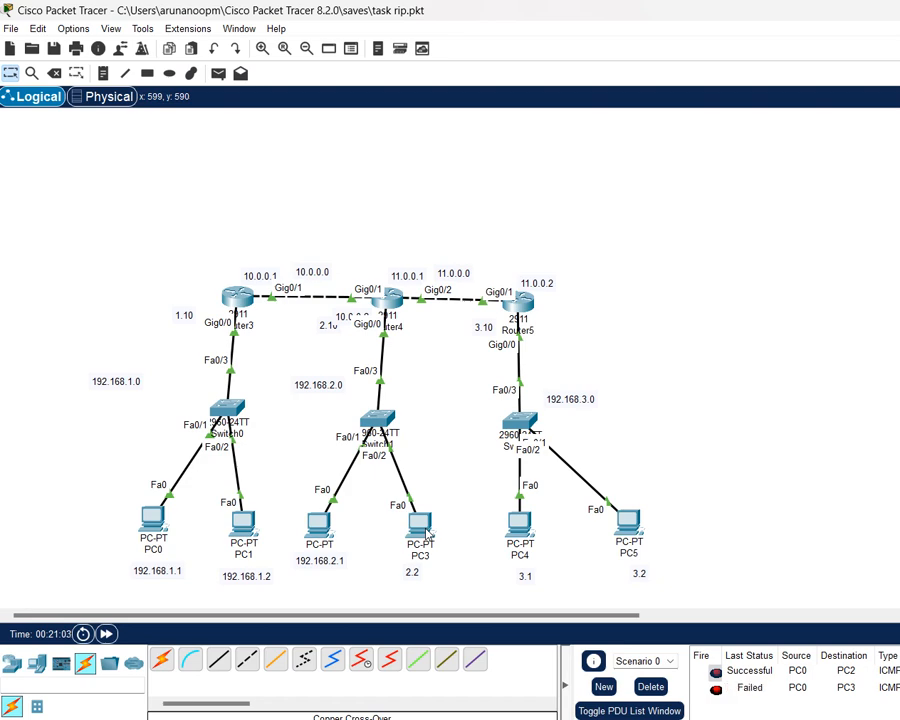
click(218, 73)
click(153, 518)
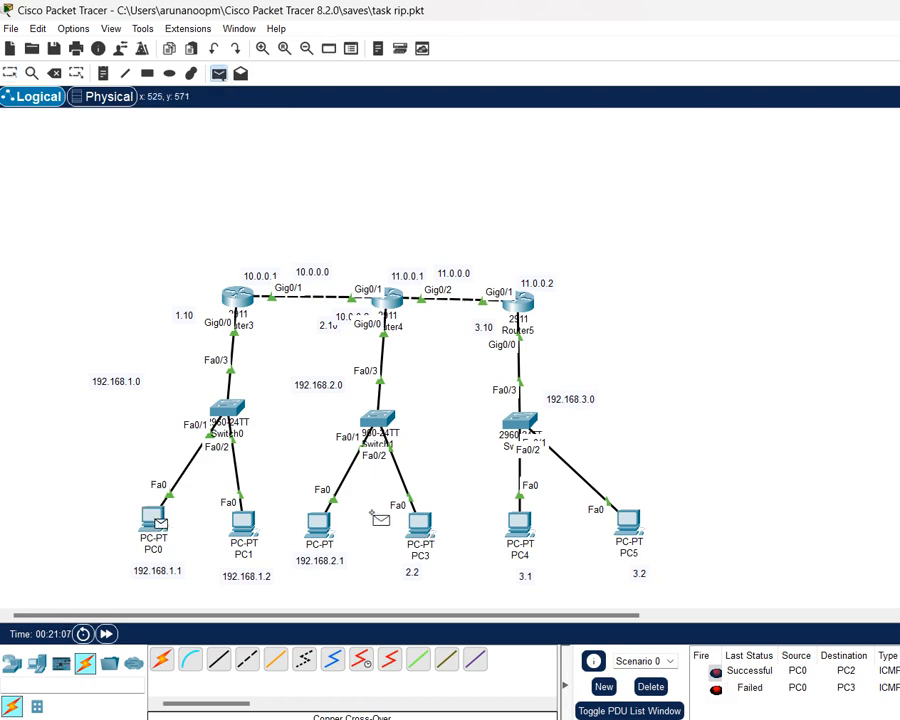
click(425, 525)
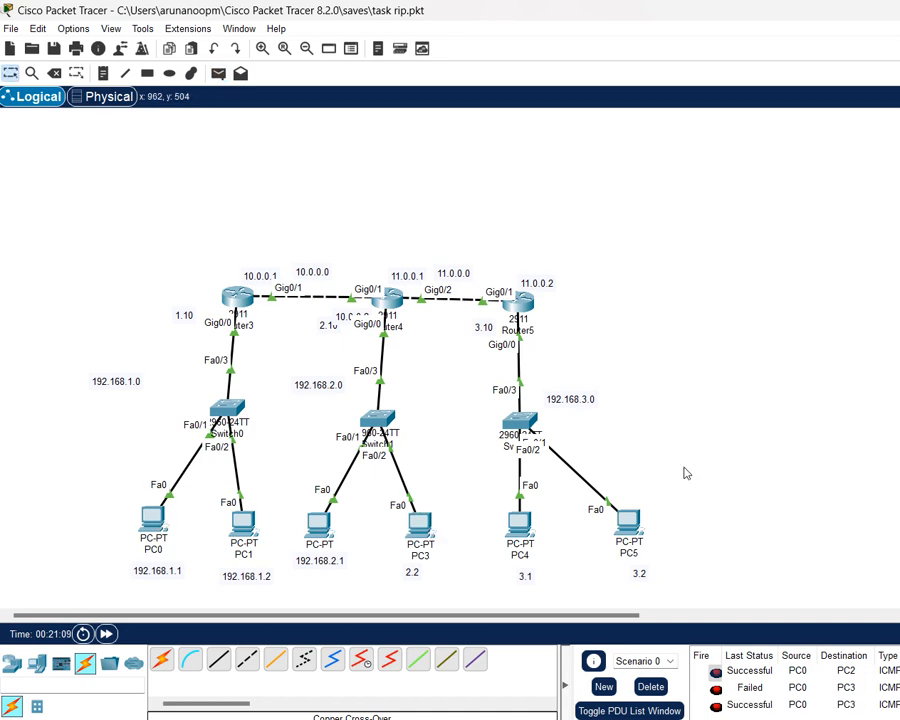
Clear the scenario's PDU list and send a simple PDU from PC1 to PC3.
click(651, 686)
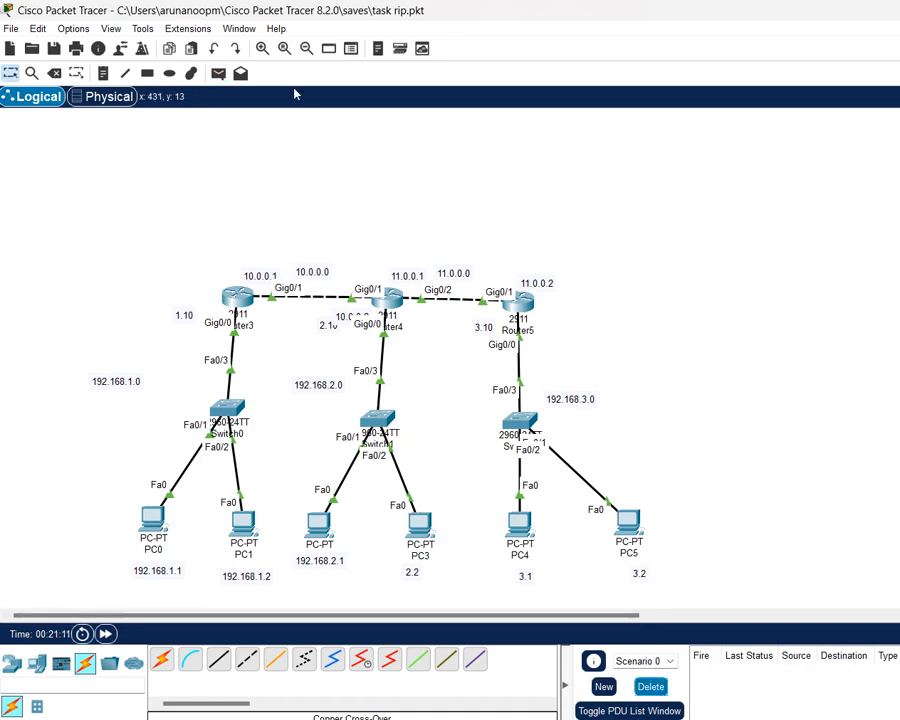
click(218, 73)
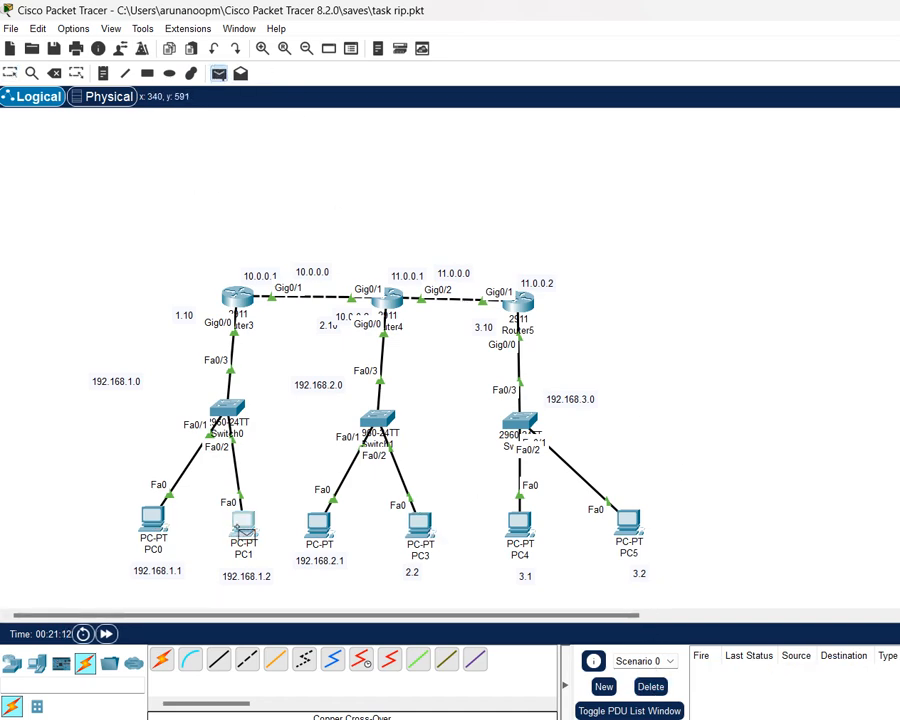
click(246, 526)
click(424, 530)
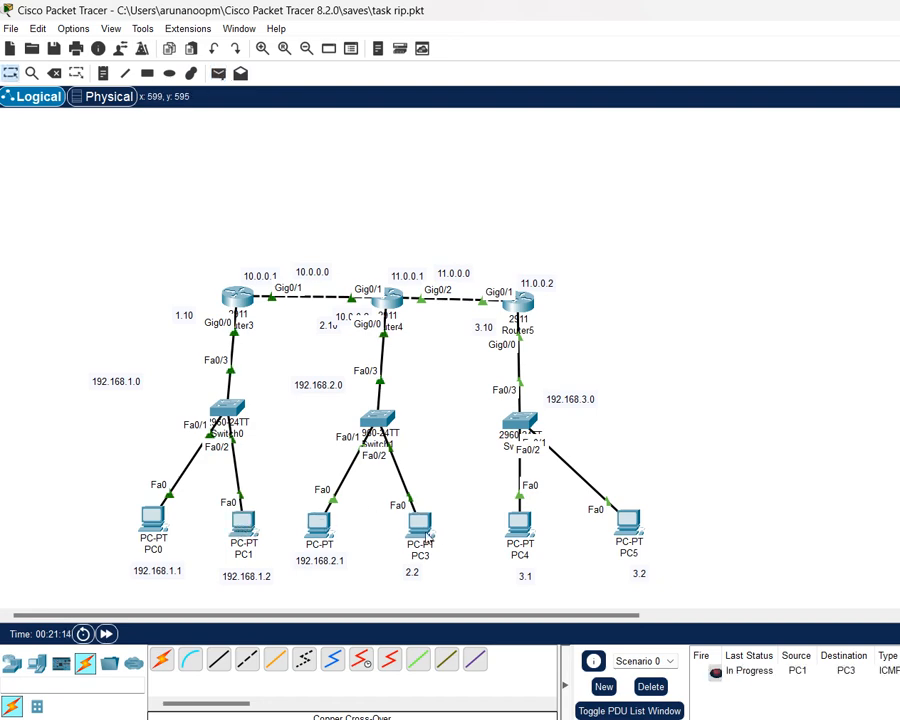
Send a simple PDU from PC2 to PC4 twice and save the file.
click(218, 73)
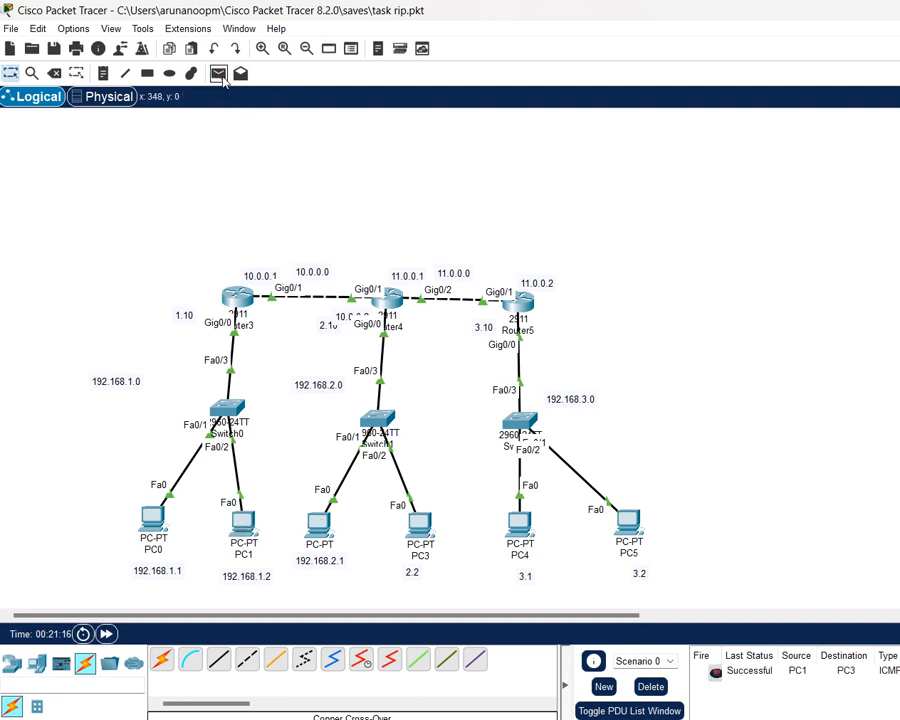
click(318, 524)
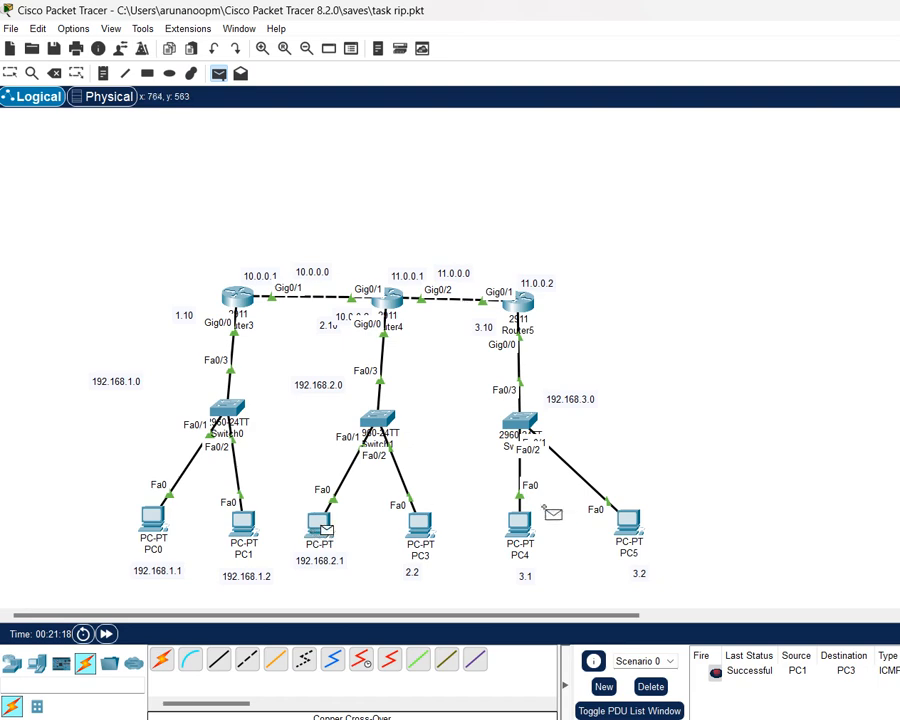
click(520, 527)
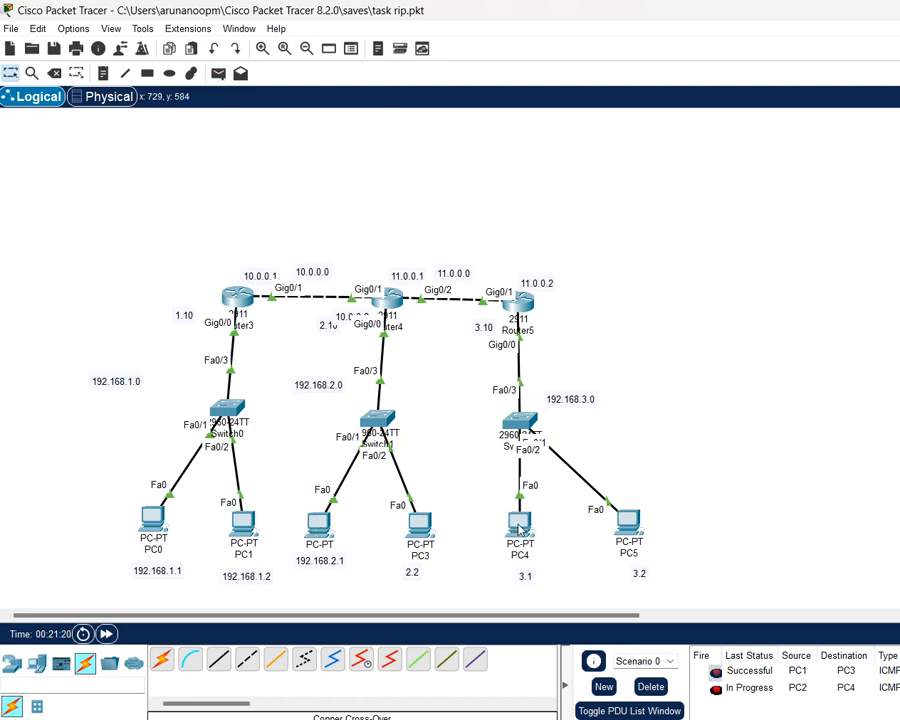
click(218, 74)
click(318, 524)
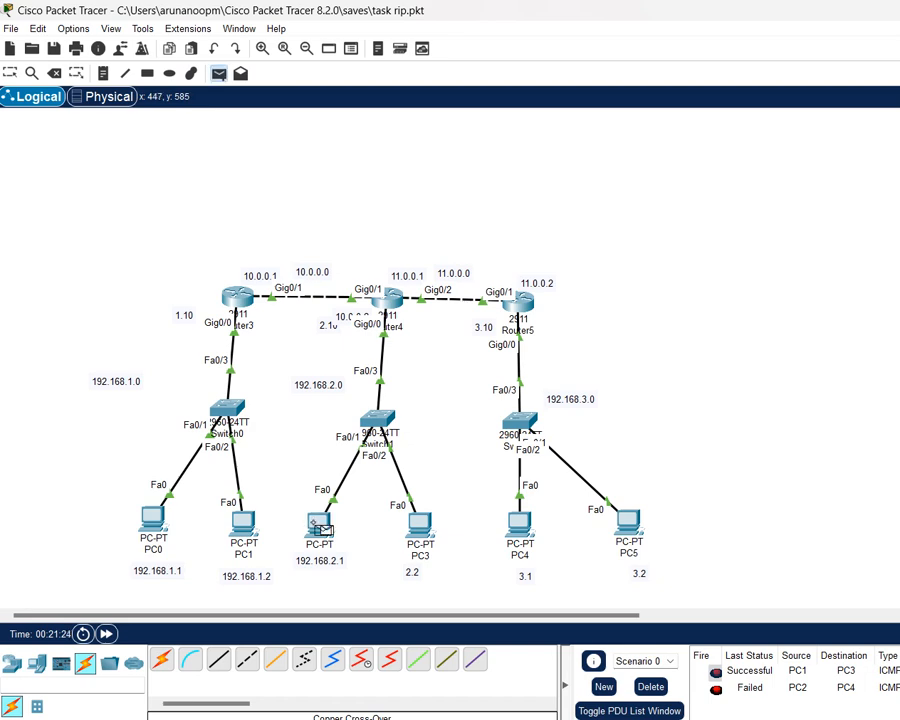
click(521, 528)
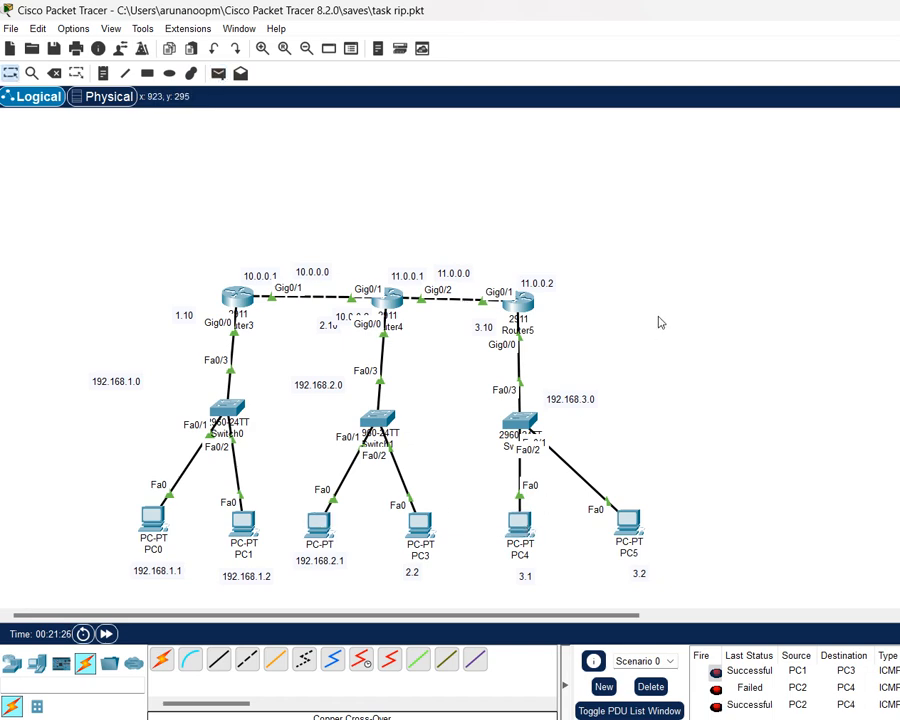
key(ctrl+s)
key(ctrl+s)
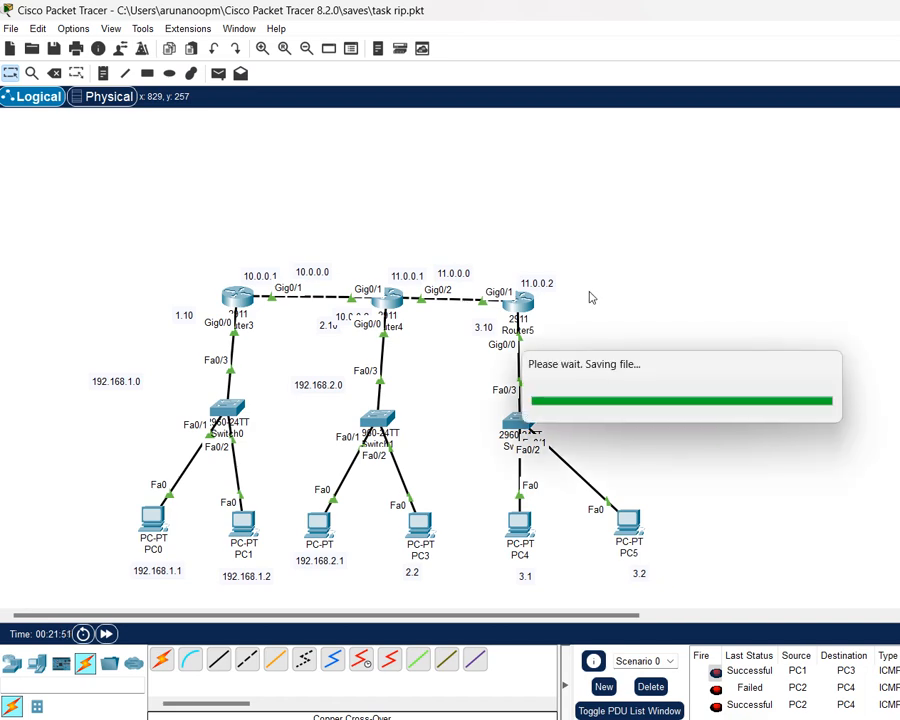